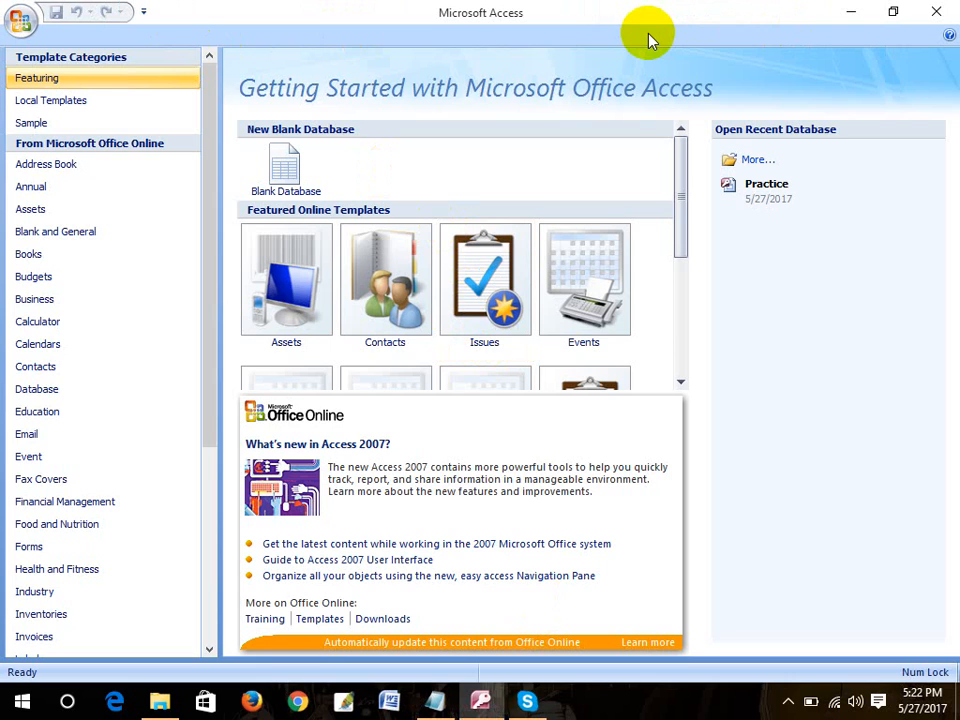
click(604, 22)
drag(679, 242, 690, 221)
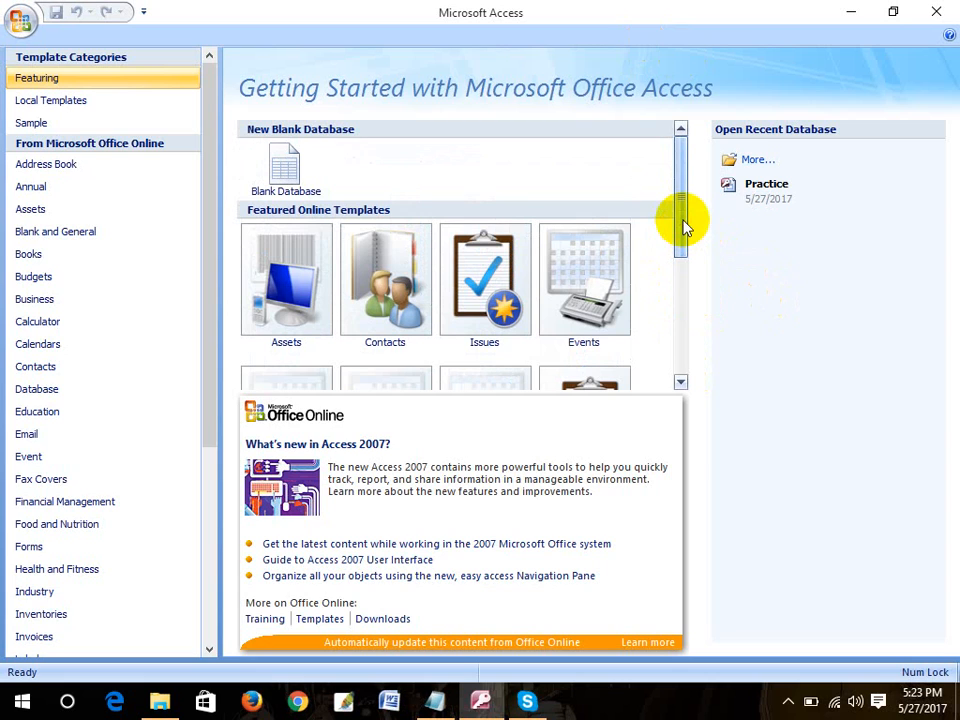
click(450, 172)
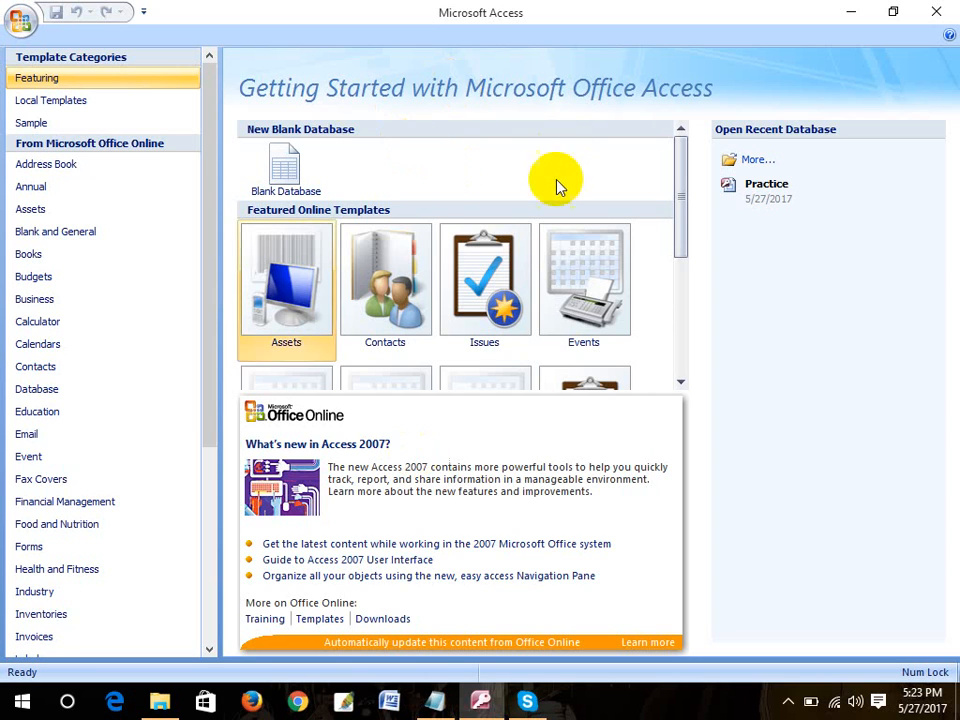
click(467, 171)
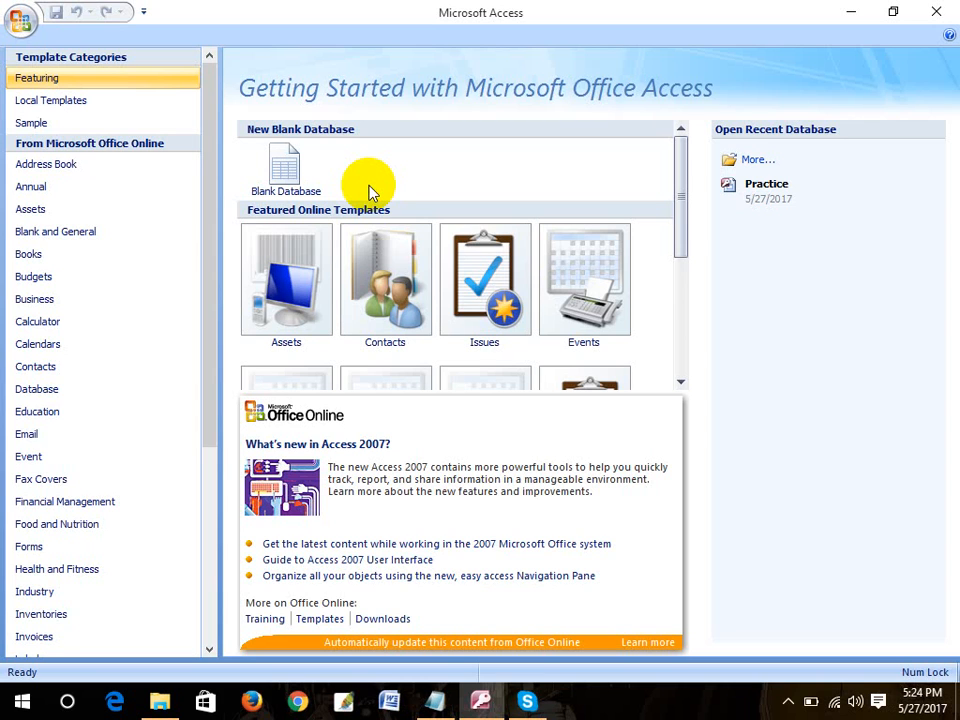
Start a new blank database and enter Practice as its file name.
click(290, 172)
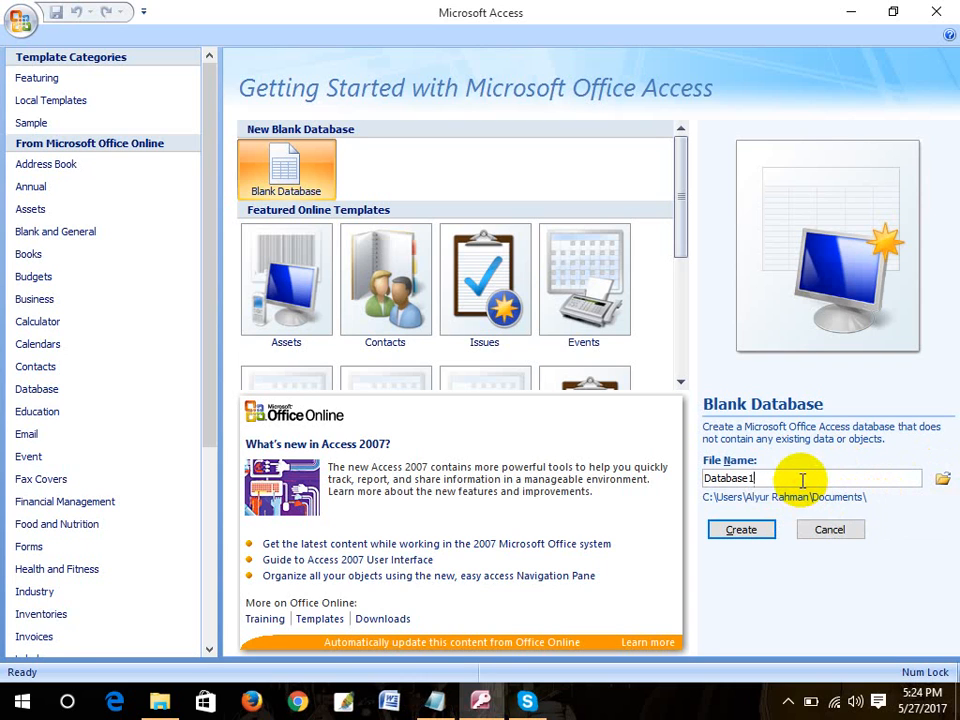
double_click(771, 477)
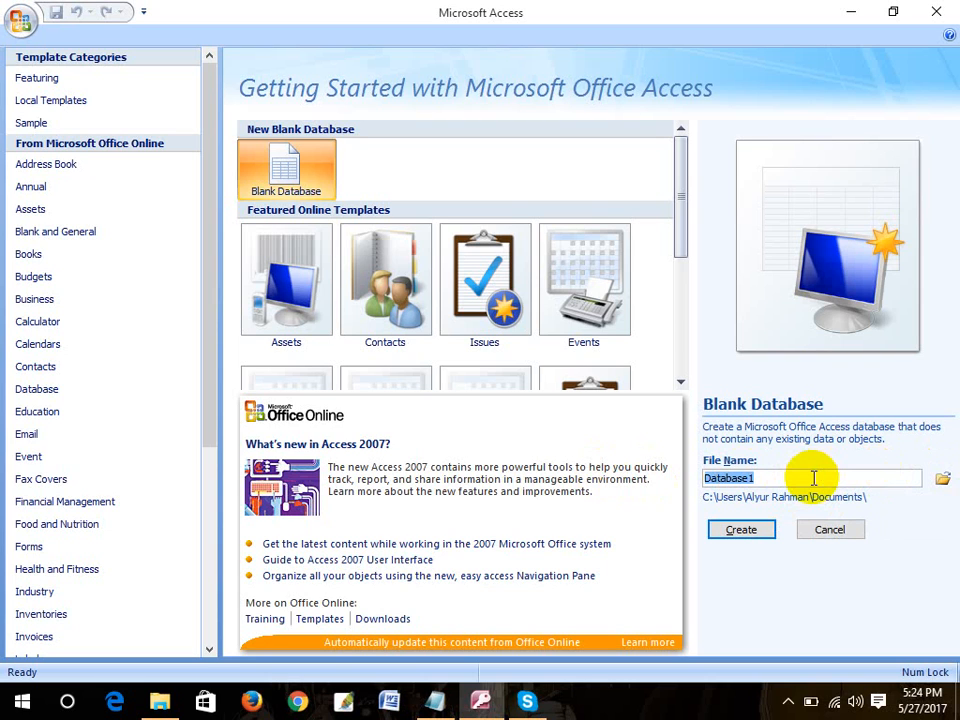
text(Prac)
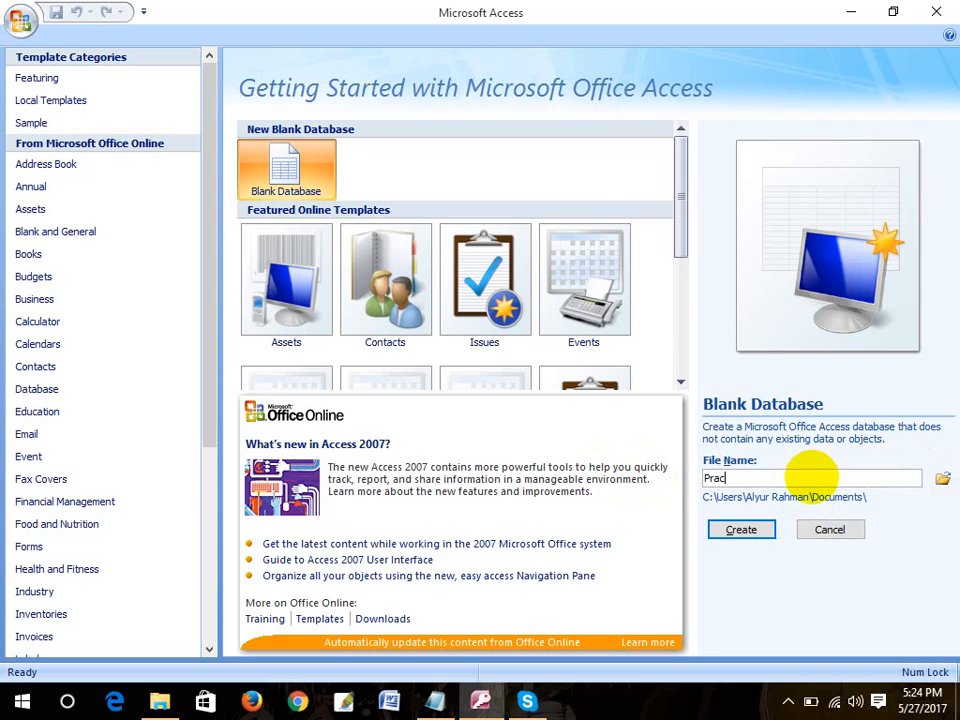
text(tice)
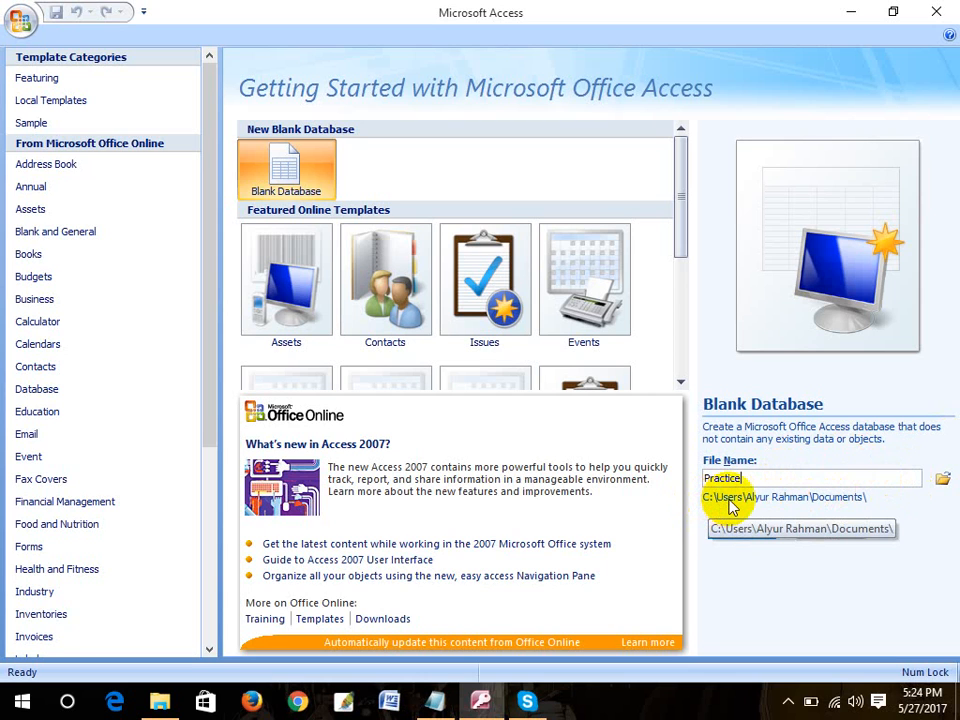
Browse for the new database's save location in Documents and change the file name to Practice1.
click(943, 480)
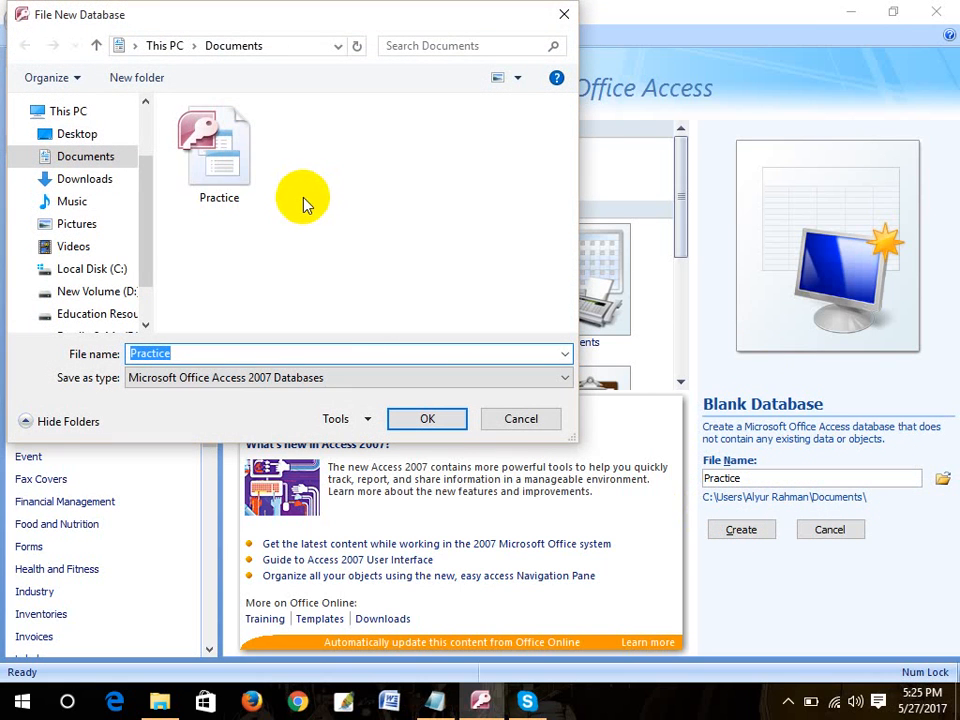
click(231, 167)
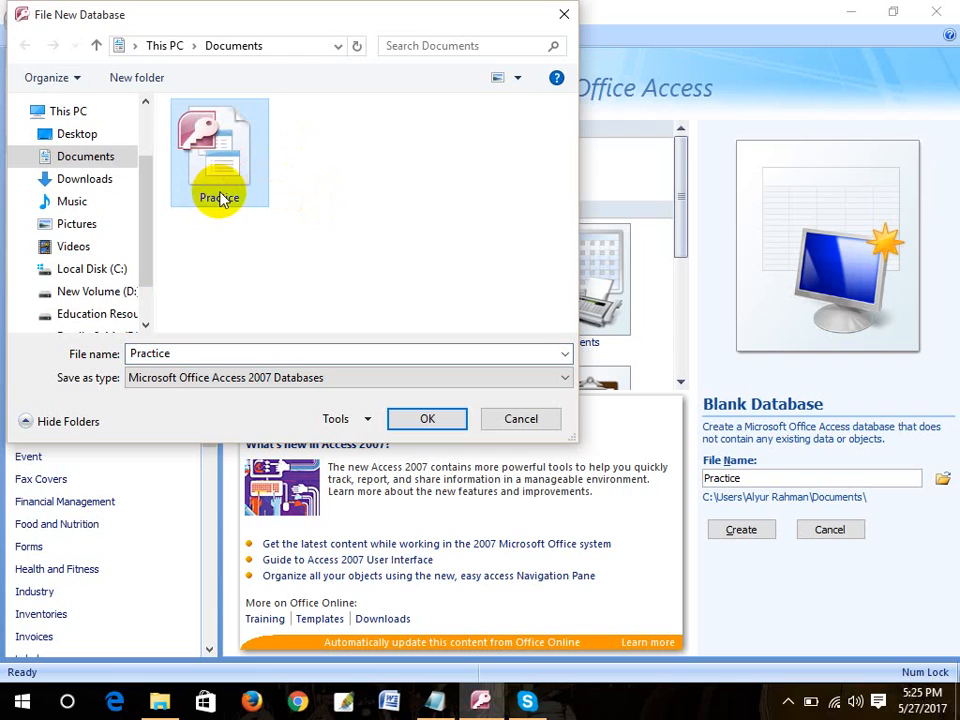
double_click(197, 356)
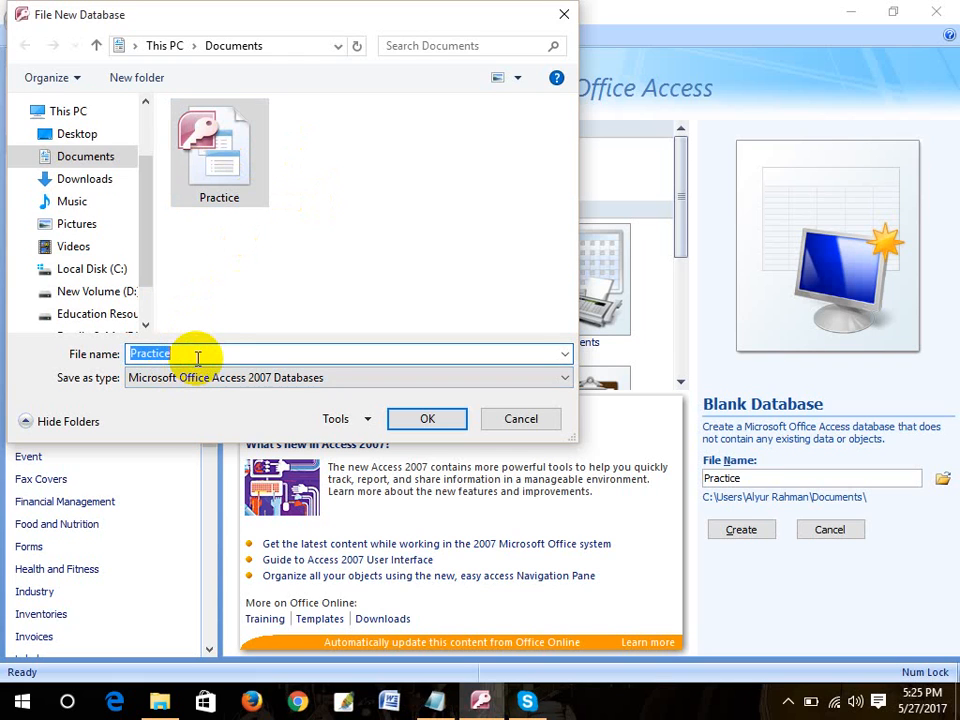
click(222, 352)
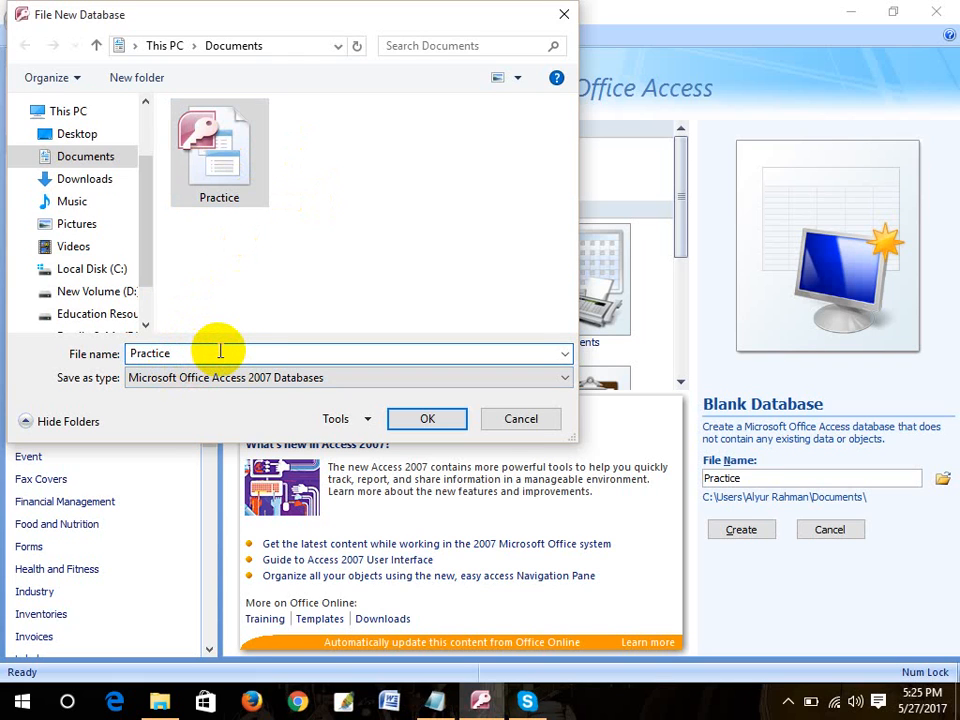
text(1)
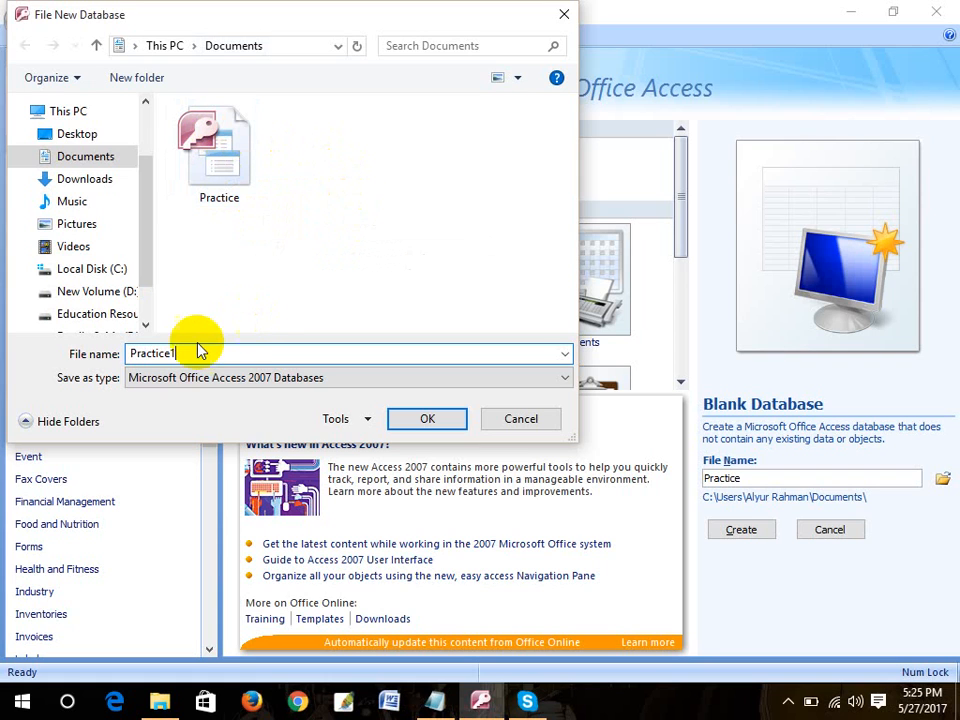
Replace the database file name with Tactice and accept the Documents folder as its save location.
click(169, 356)
drag(169, 356, 8, 350)
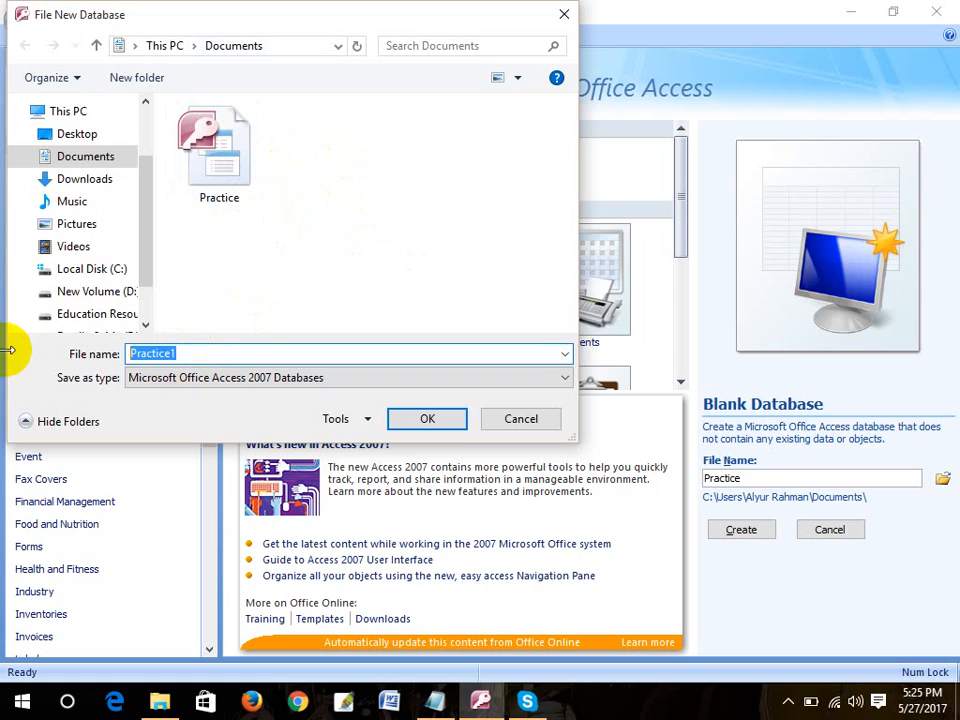
text(Tac)
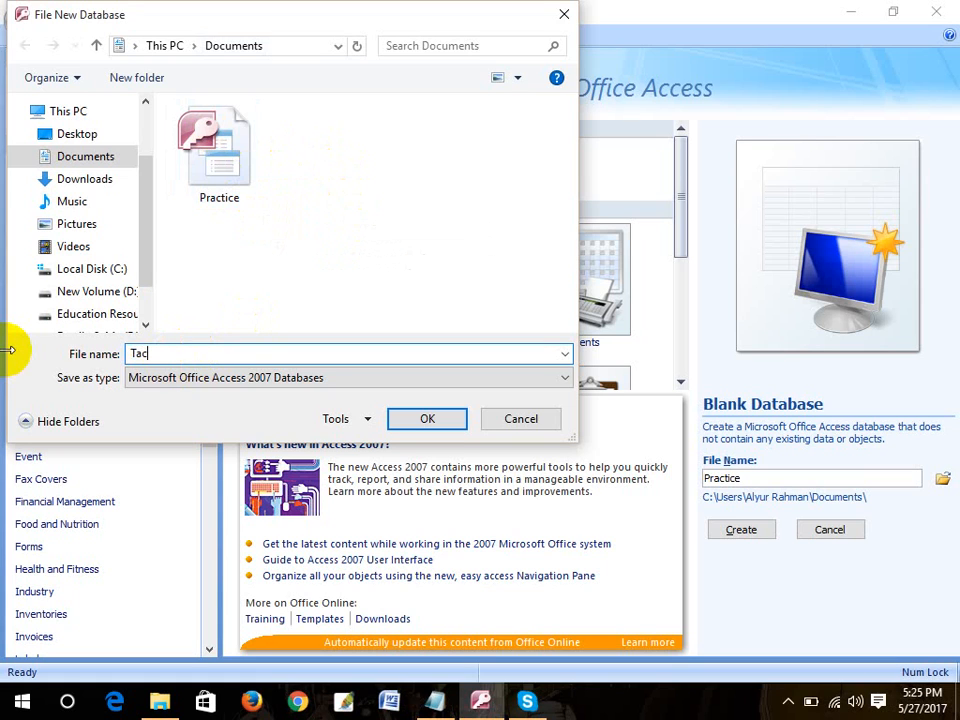
key(BackSpace)
key(BackSpace)
text(ectice)
click(140, 354)
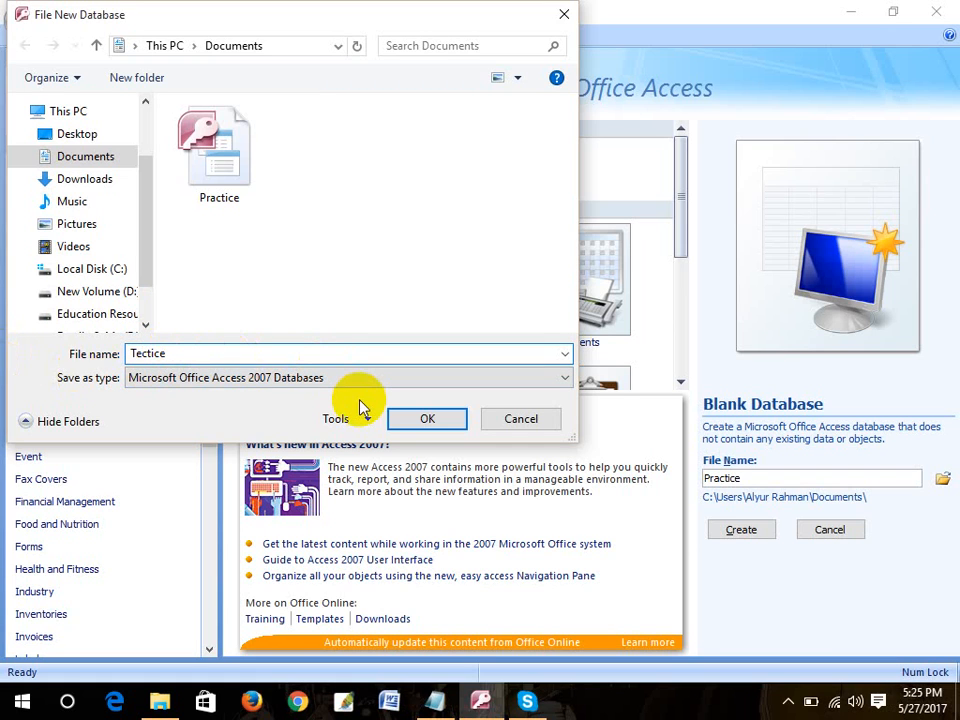
key(BackSpace)
text(a)
click(253, 349)
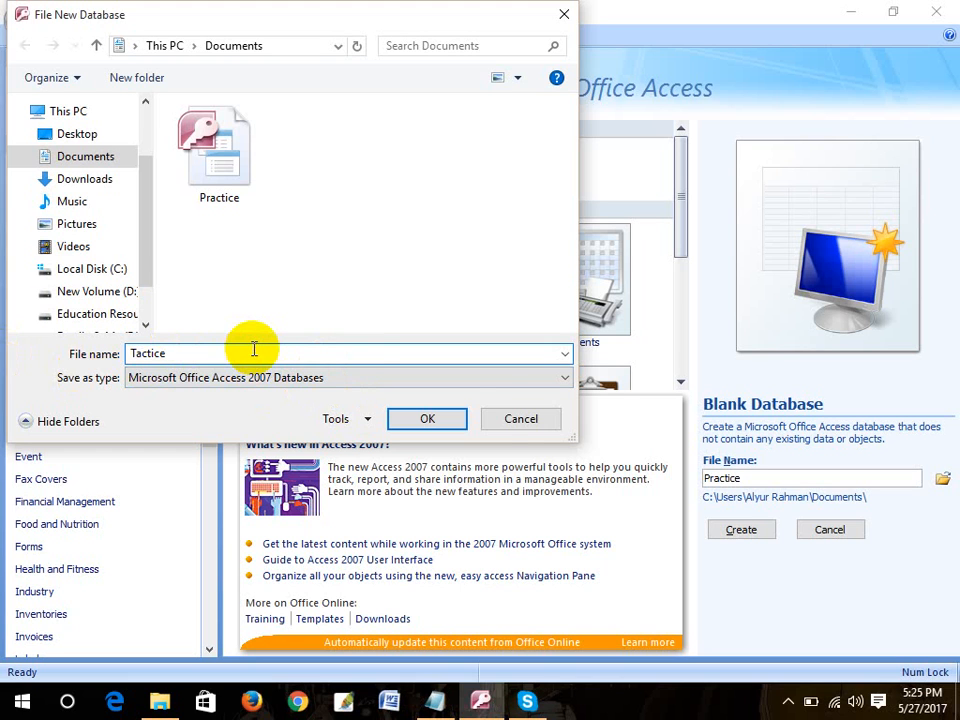
click(428, 421)
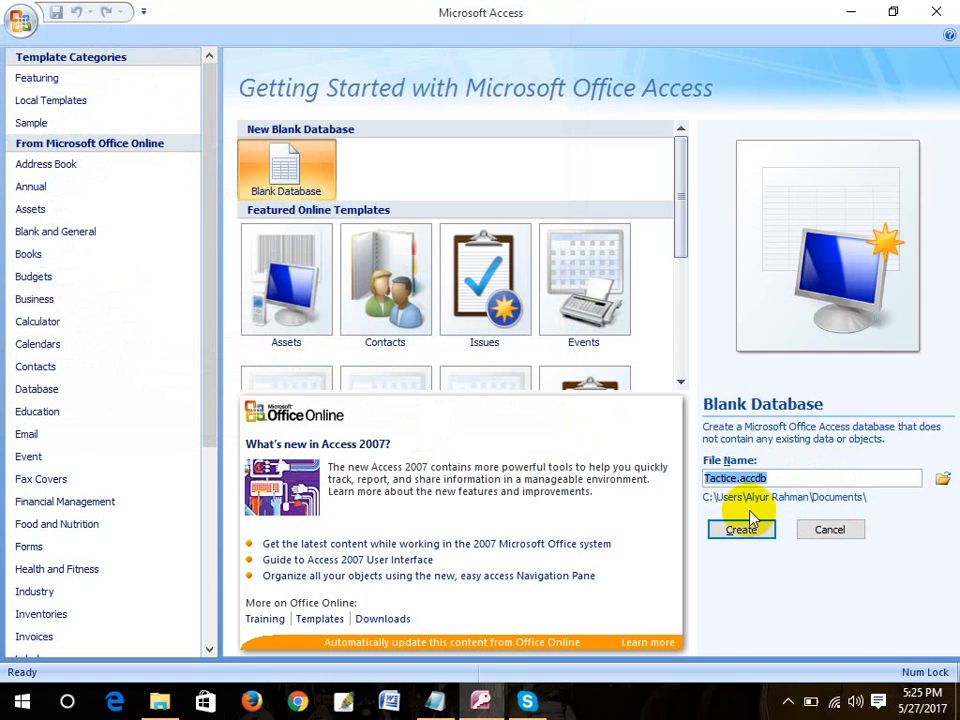
click(760, 479)
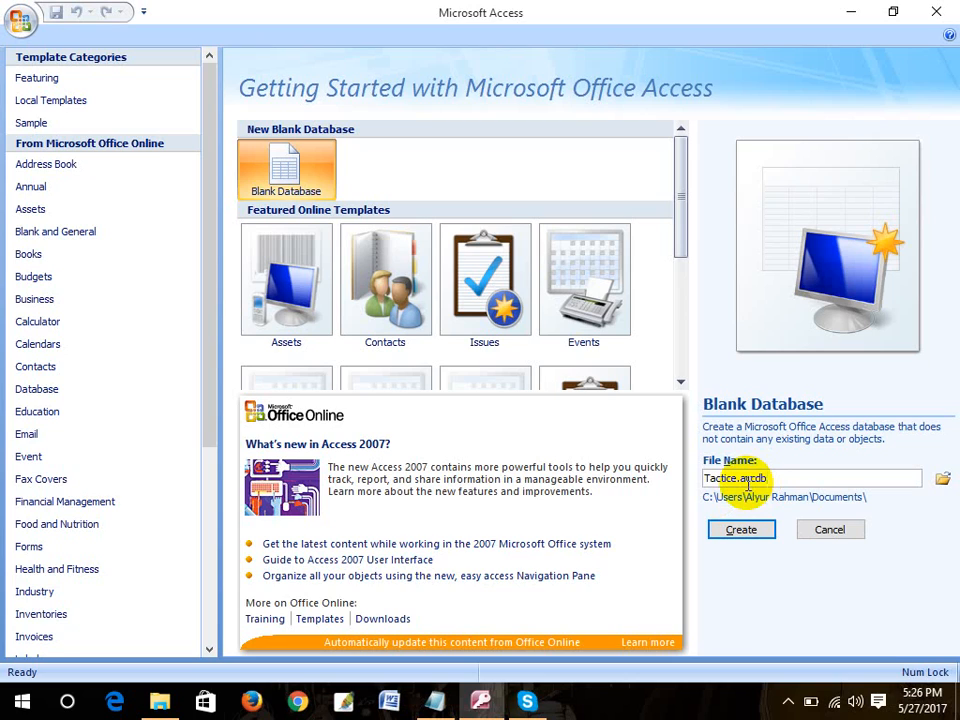
Minimise the database program and open the Downloads folder in File Explorer to find a Word document.
click(850, 12)
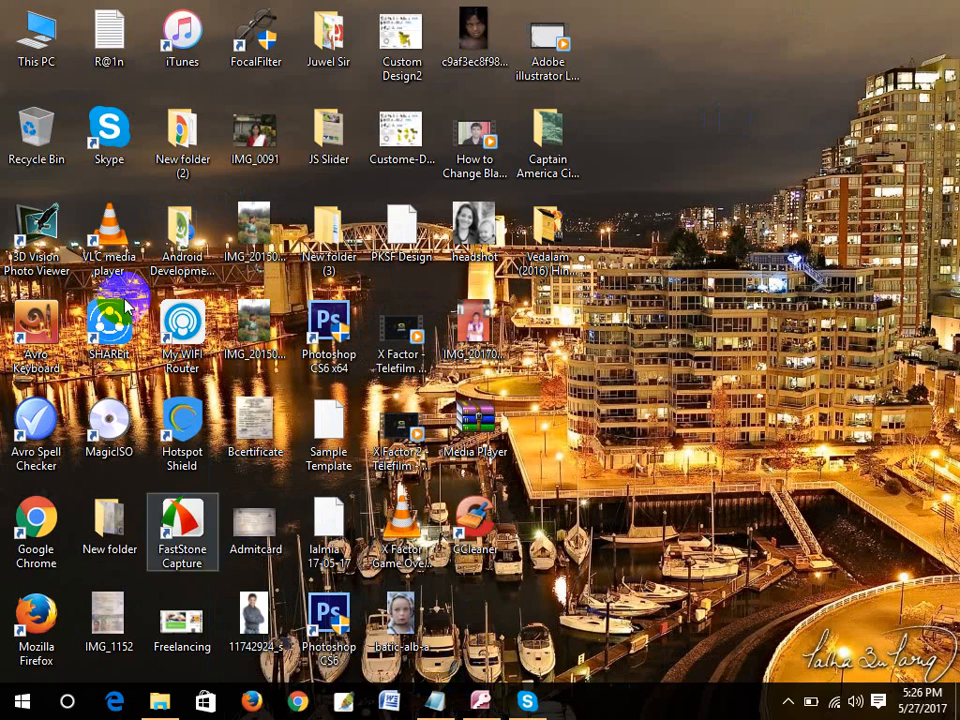
double_click(40, 42)
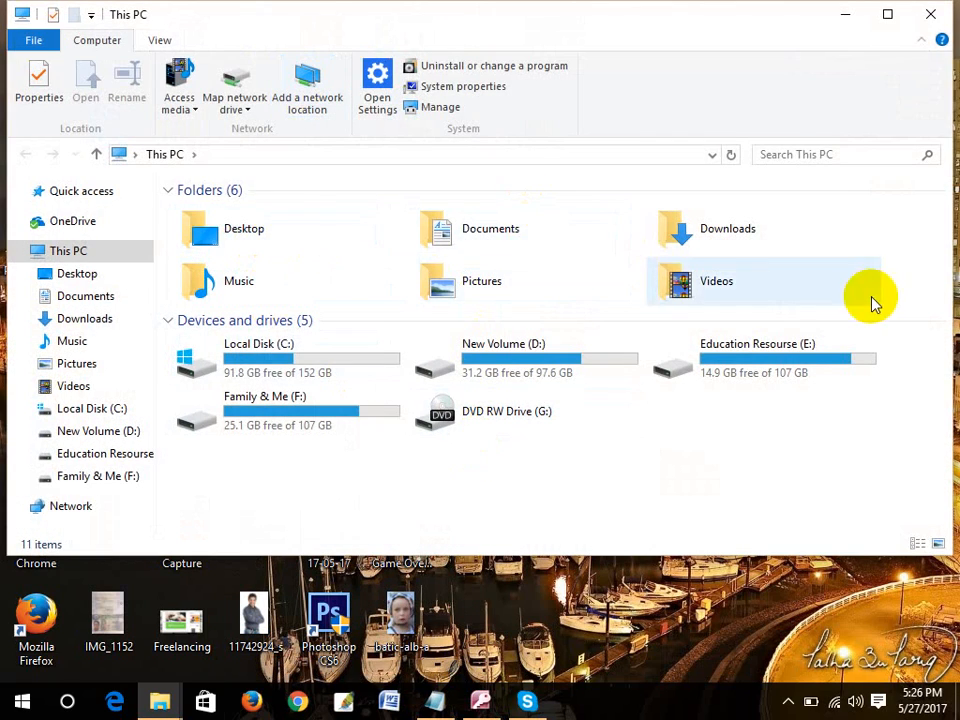
double_click(728, 245)
scroll(514, 418, down, 10)
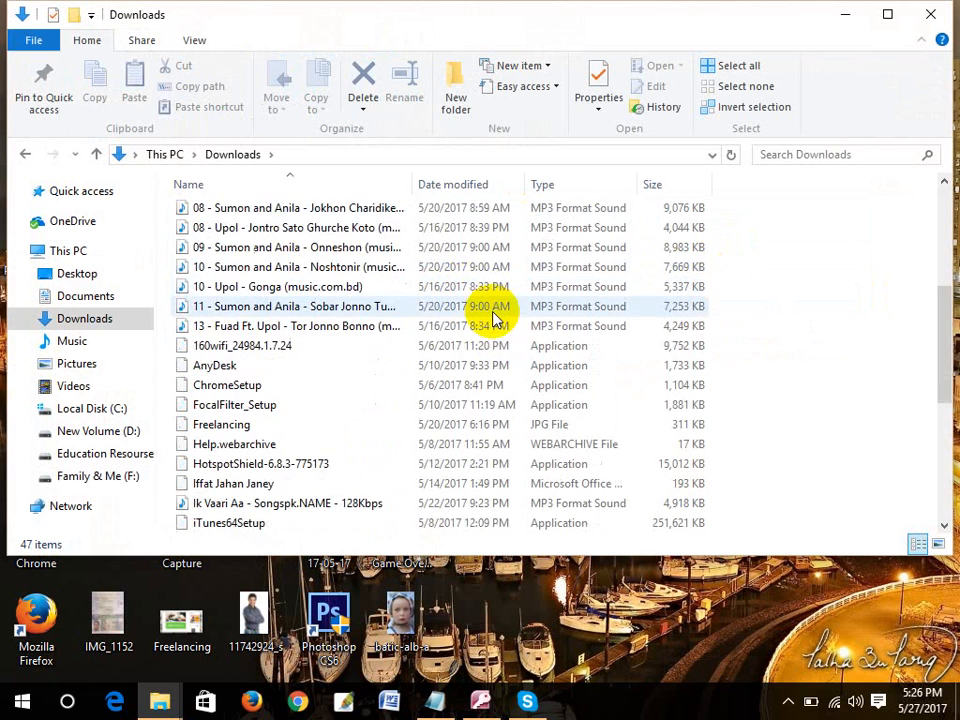
scroll(514, 422, up, 3)
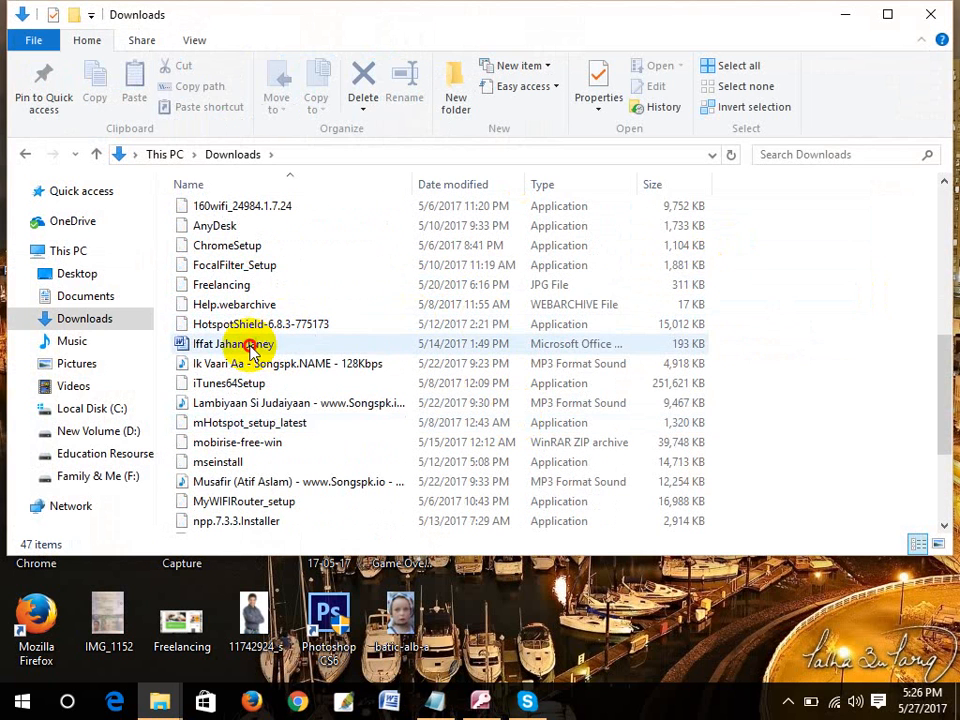
Open the properties of the Word document in the Downloads folder.
click(185, 343)
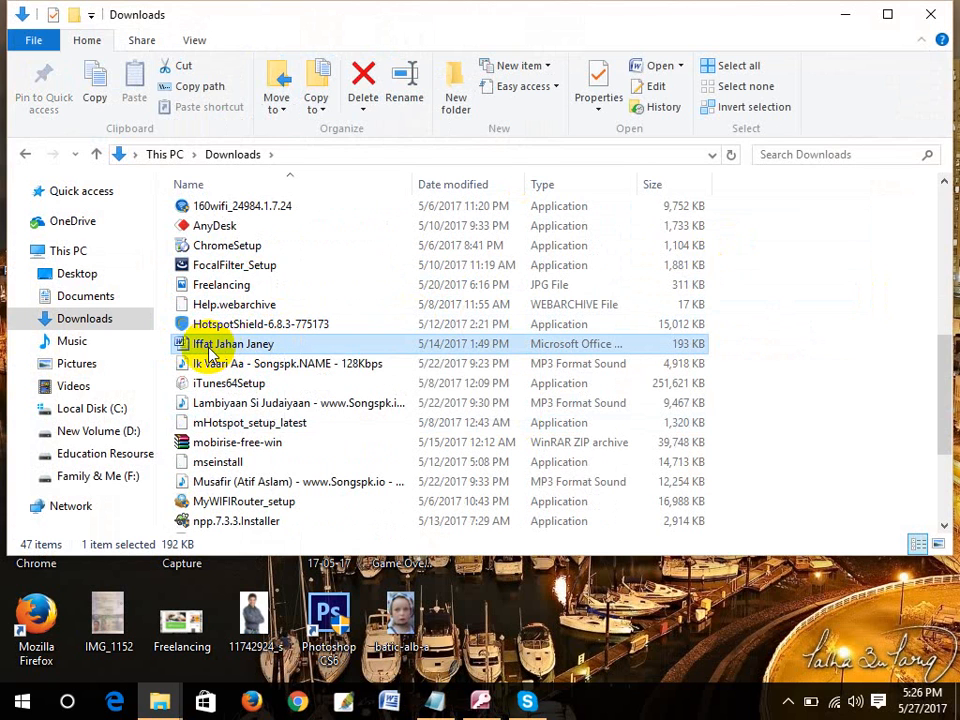
click(208, 346)
right_click(208, 346)
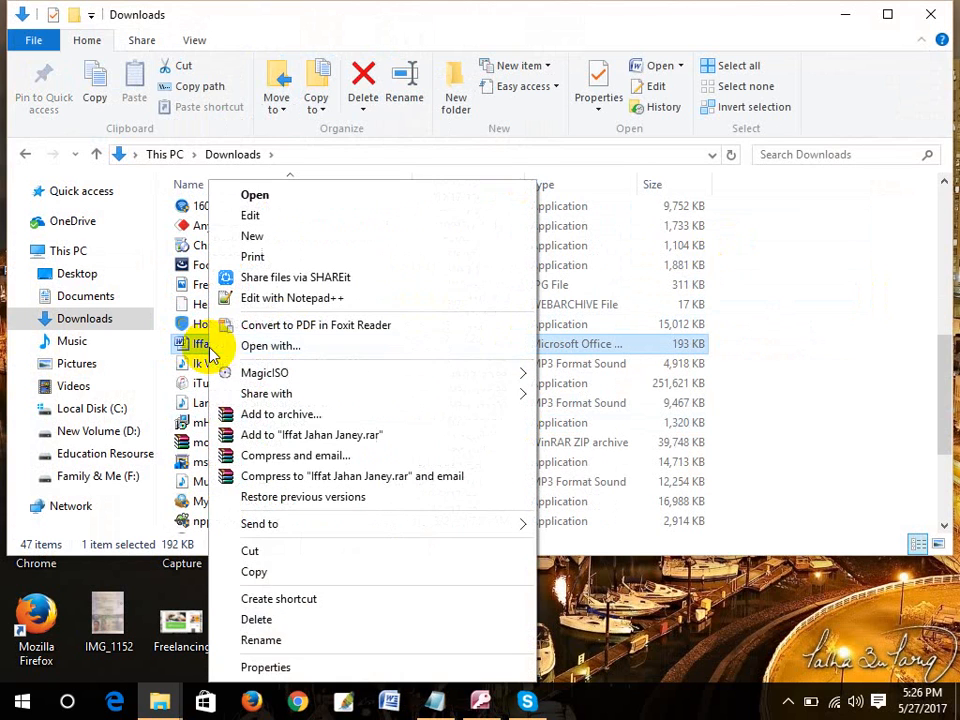
click(310, 667)
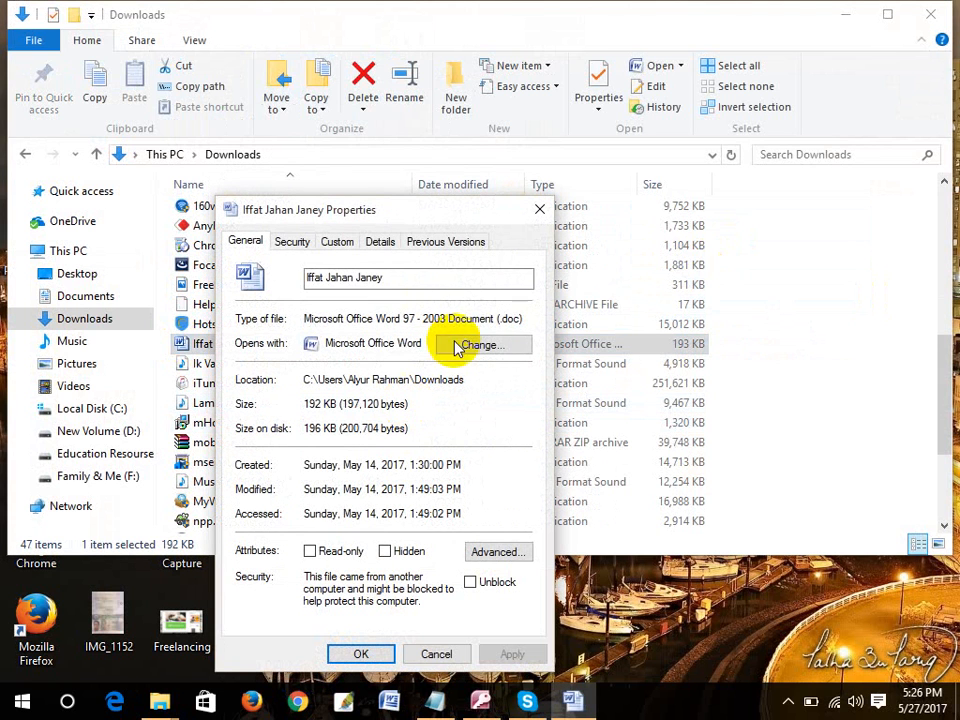
Examine the file extension in the Word document's type of file entry, and close the properties without changes.
double_click(512, 319)
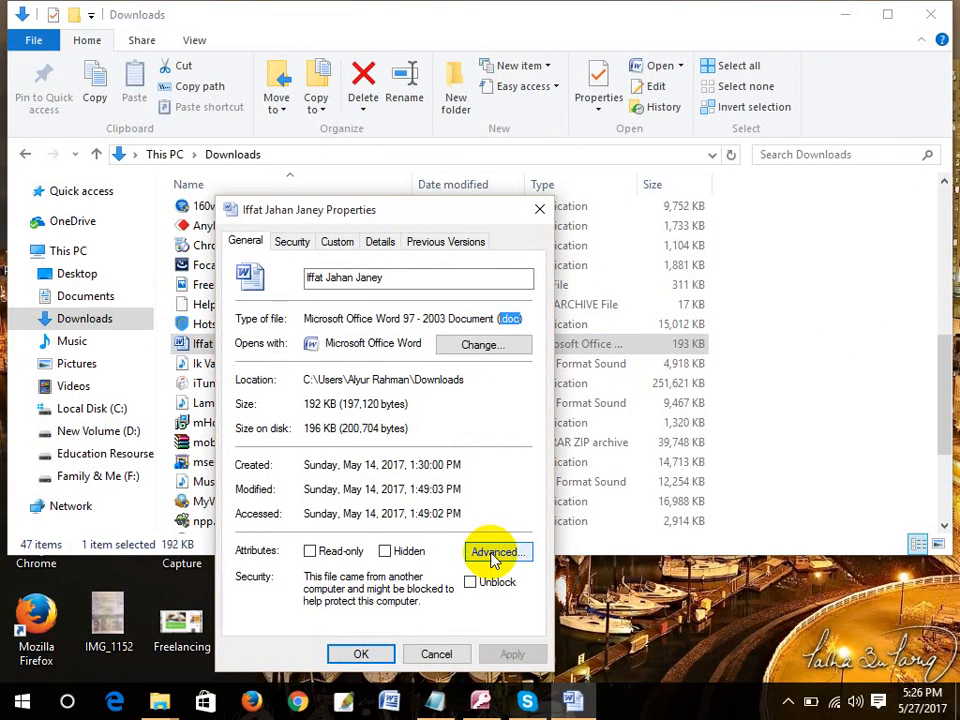
click(472, 318)
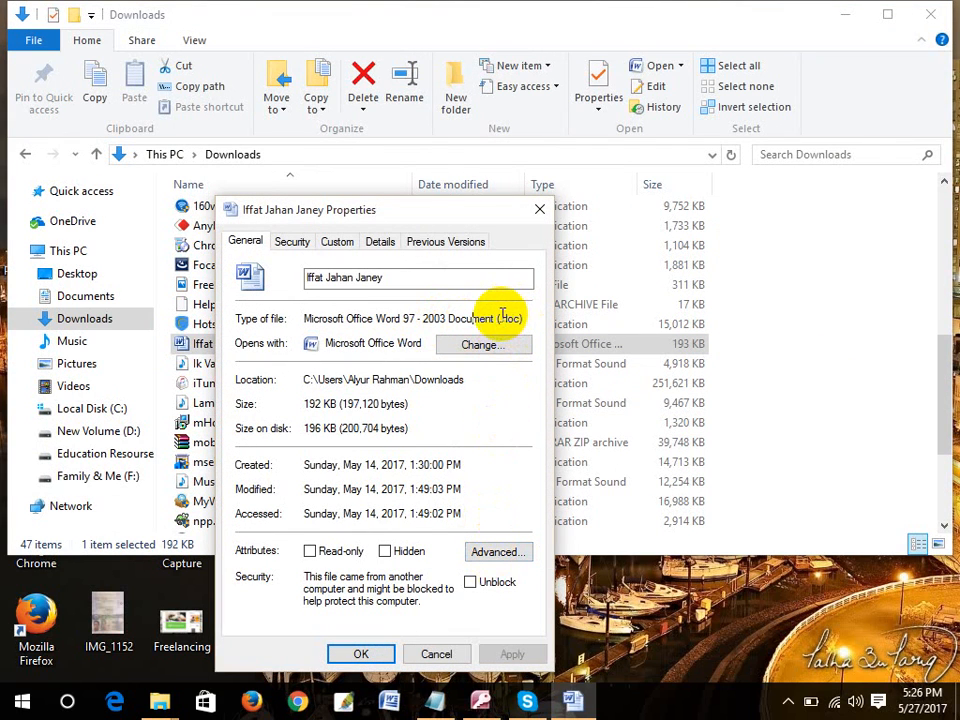
mouse_move(440, 321)
mouse_down()
mouse_move(484, 318)
mouse_move(449, 320)
mouse_up()
click(484, 318)
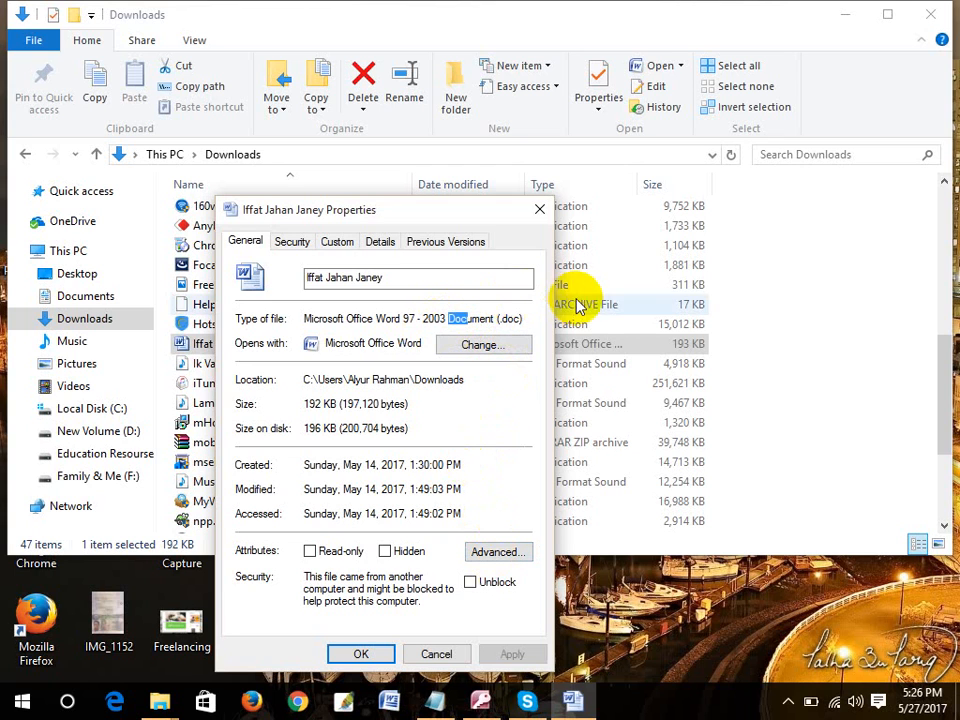
click(508, 317)
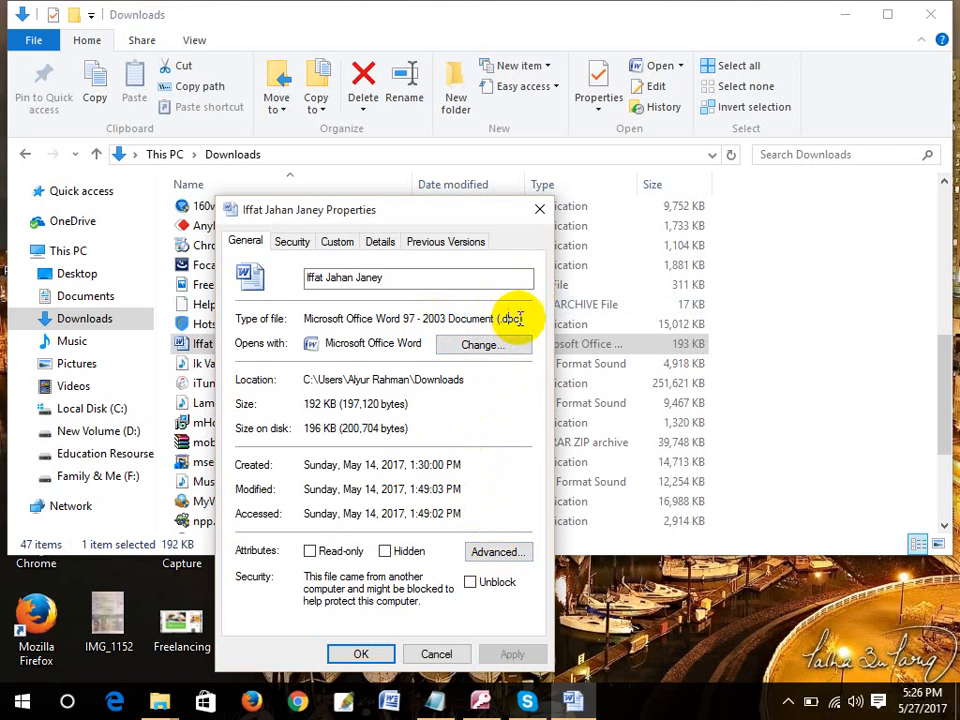
double_click(511, 318)
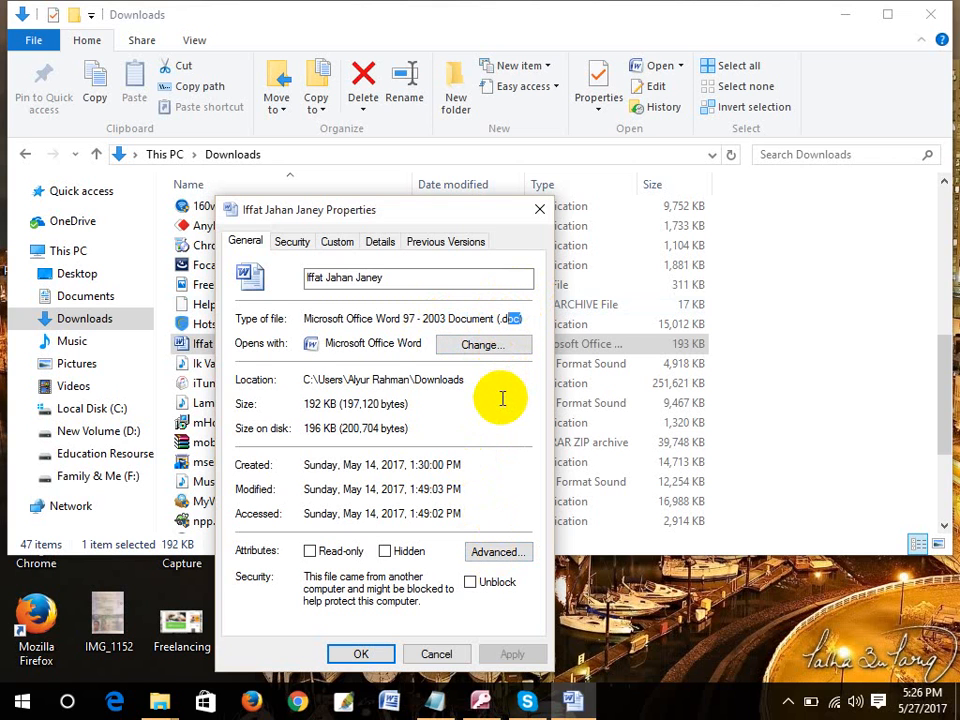
click(436, 653)
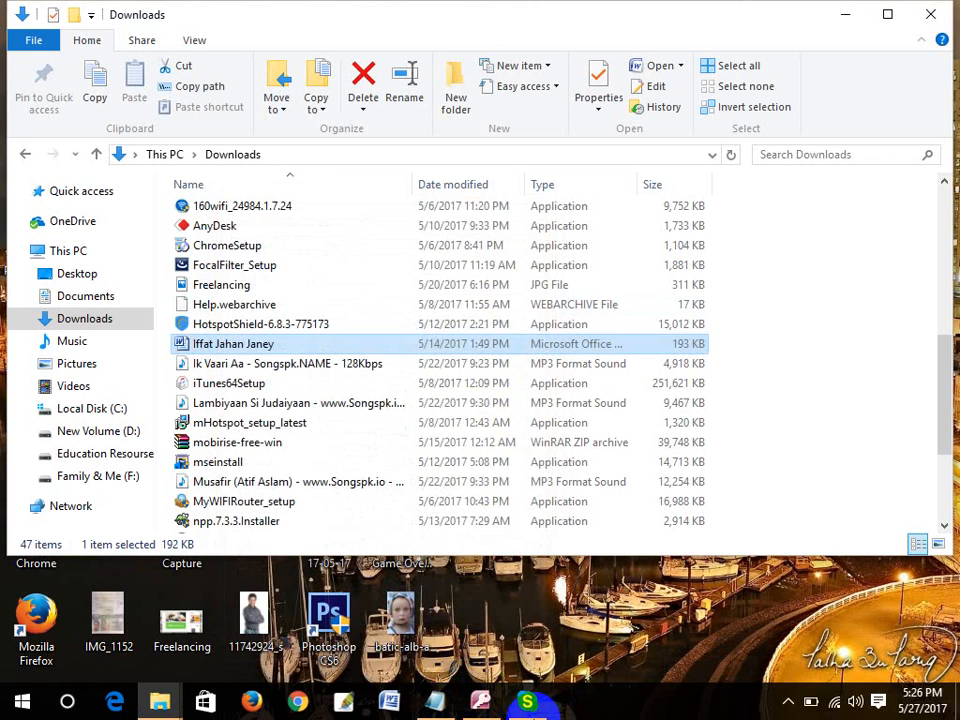
Switch back to Microsoft Access, check the file name's extension and create the blank database Tactice.accdb.
click(480, 703)
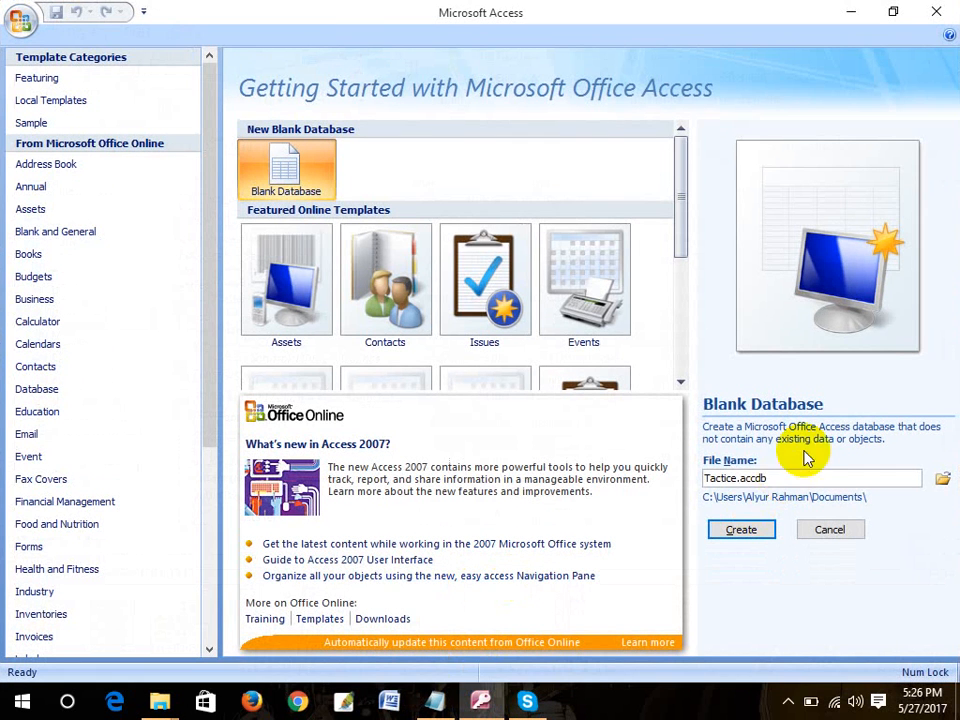
double_click(752, 478)
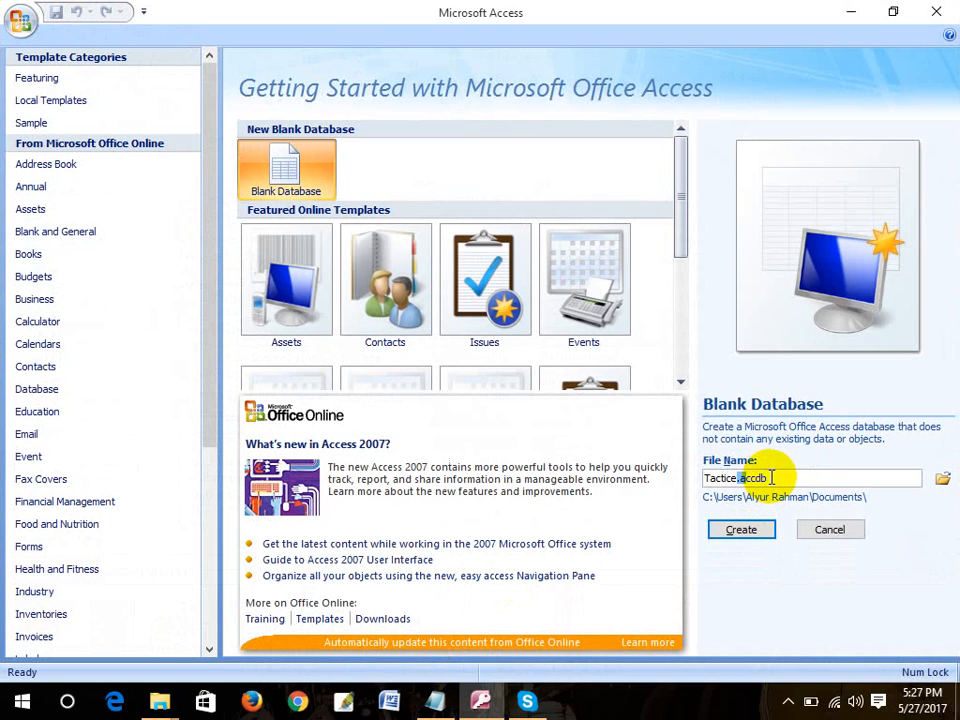
click(761, 477)
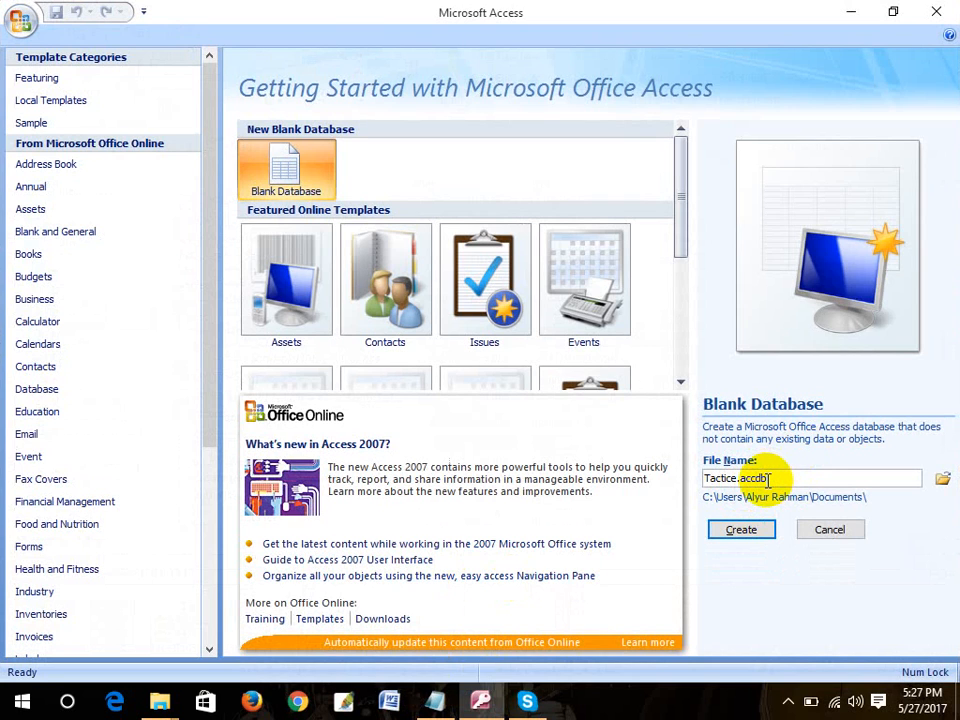
click(743, 533)
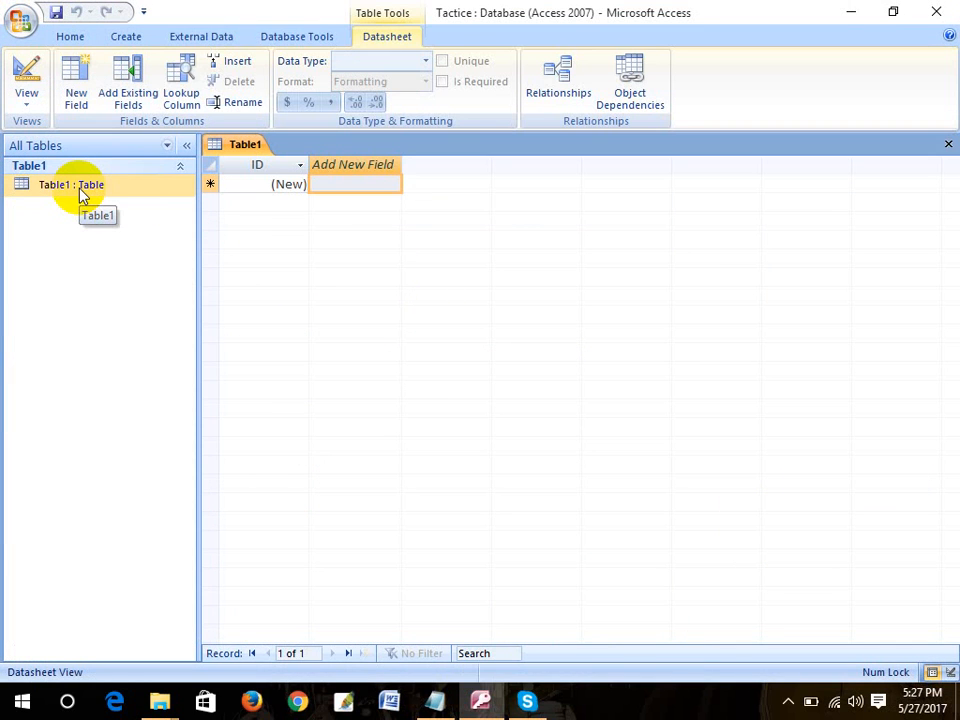
Create a second table in Design view and close the default empty Table1.
click(70, 192)
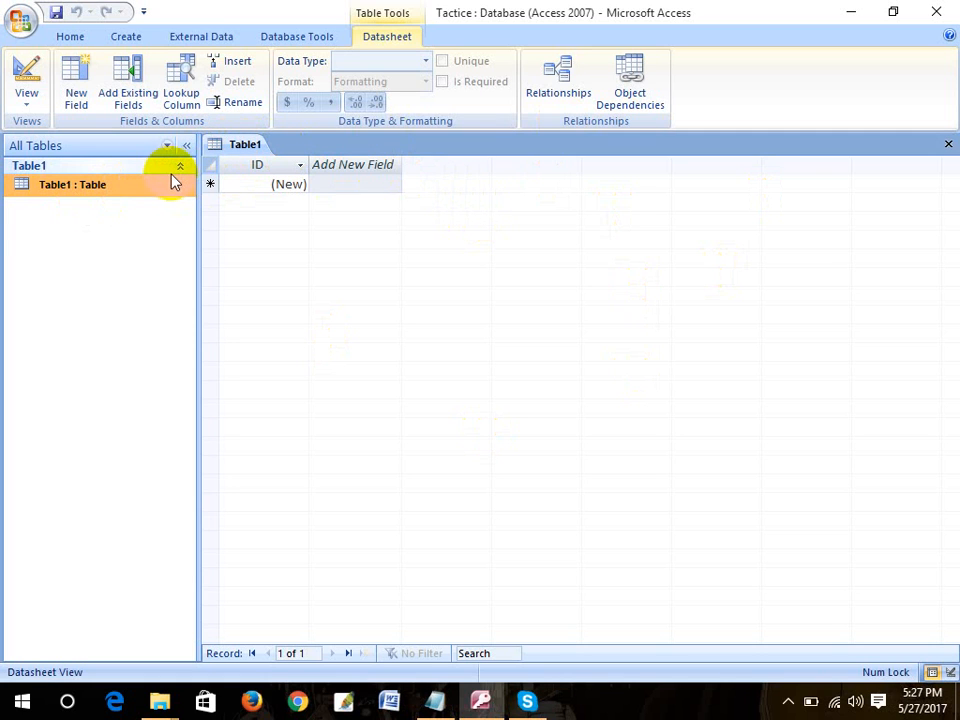
click(127, 40)
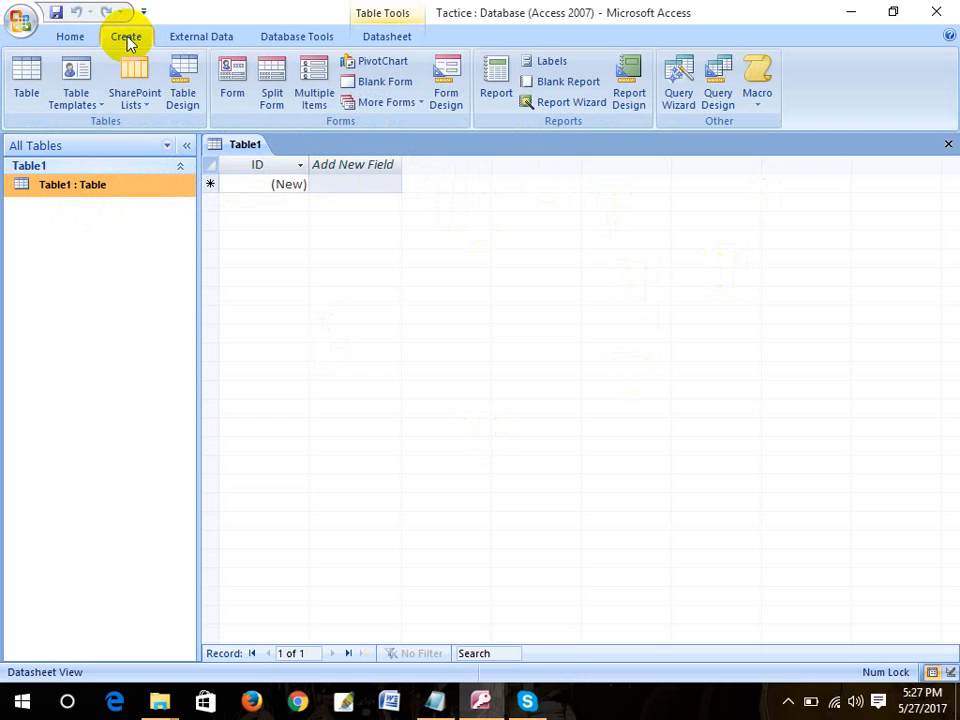
click(183, 92)
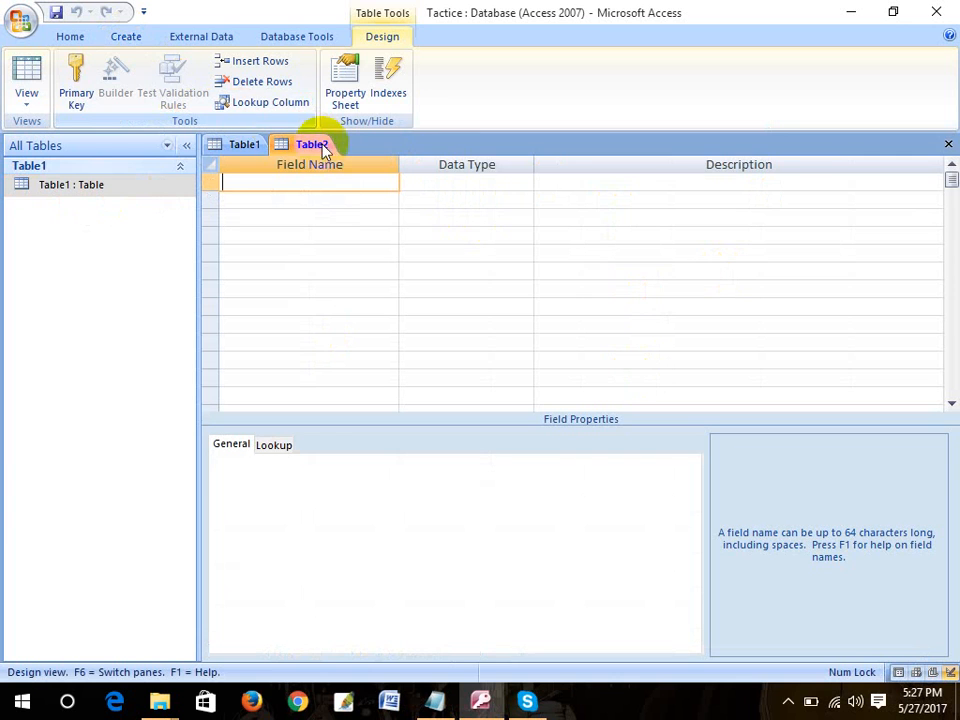
click(258, 148)
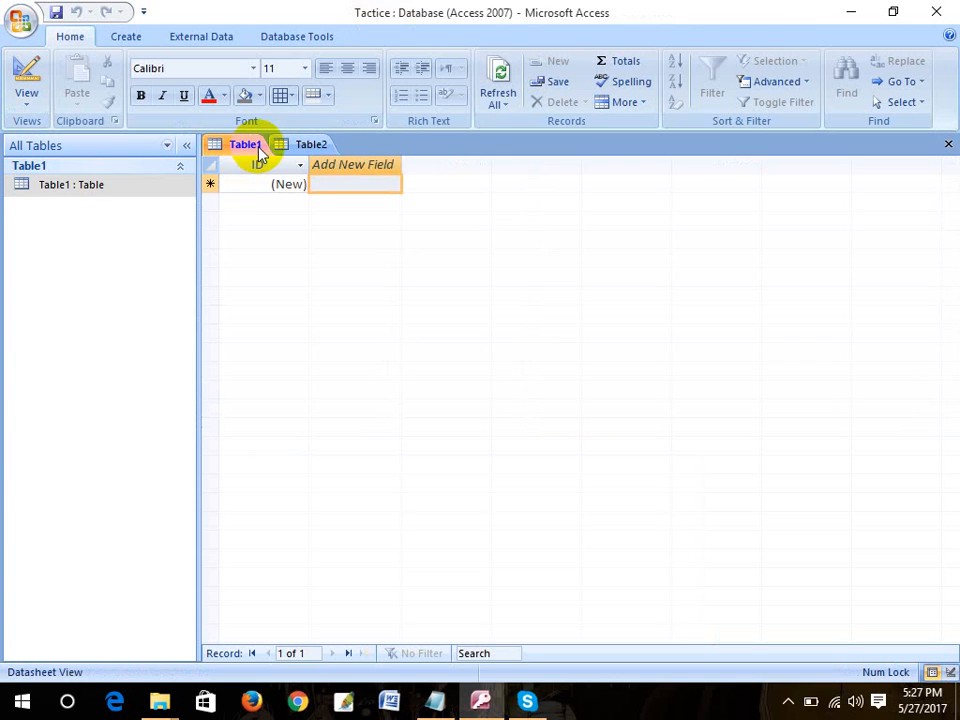
click(946, 144)
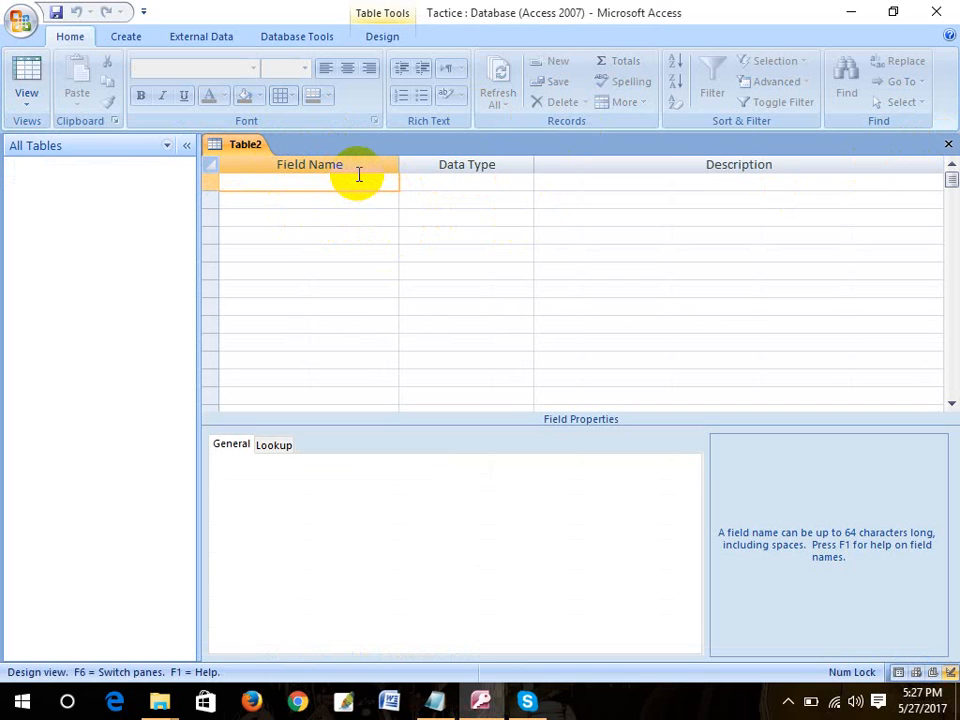
Add a field named Roll with the Number data type, and enter Name as the second field name.
text(Roll)
key(Tab)
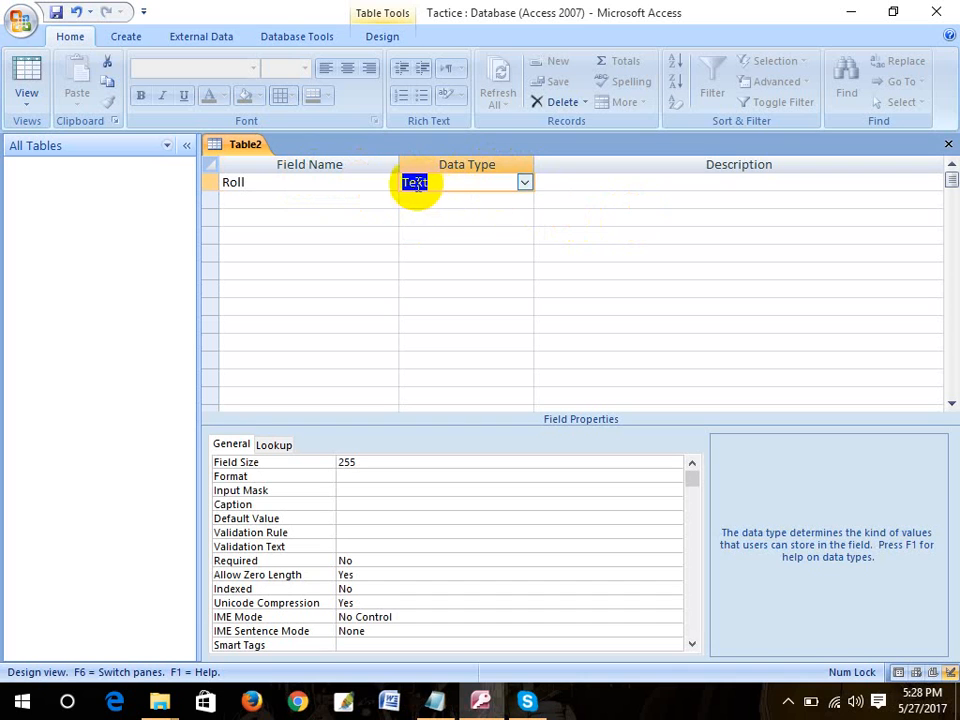
click(524, 182)
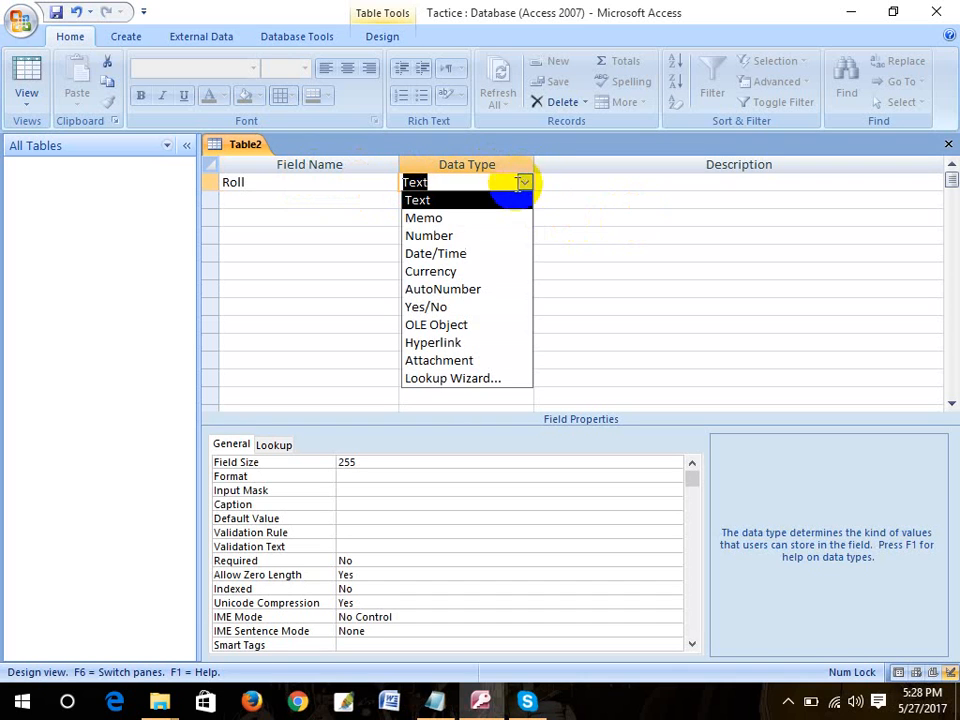
click(474, 236)
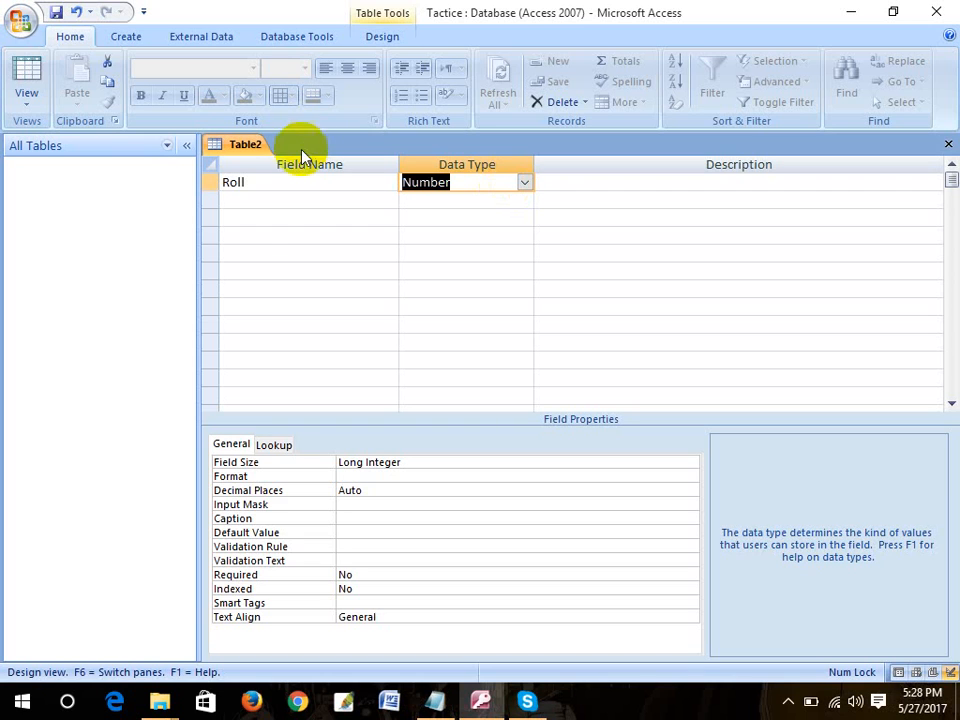
click(257, 203)
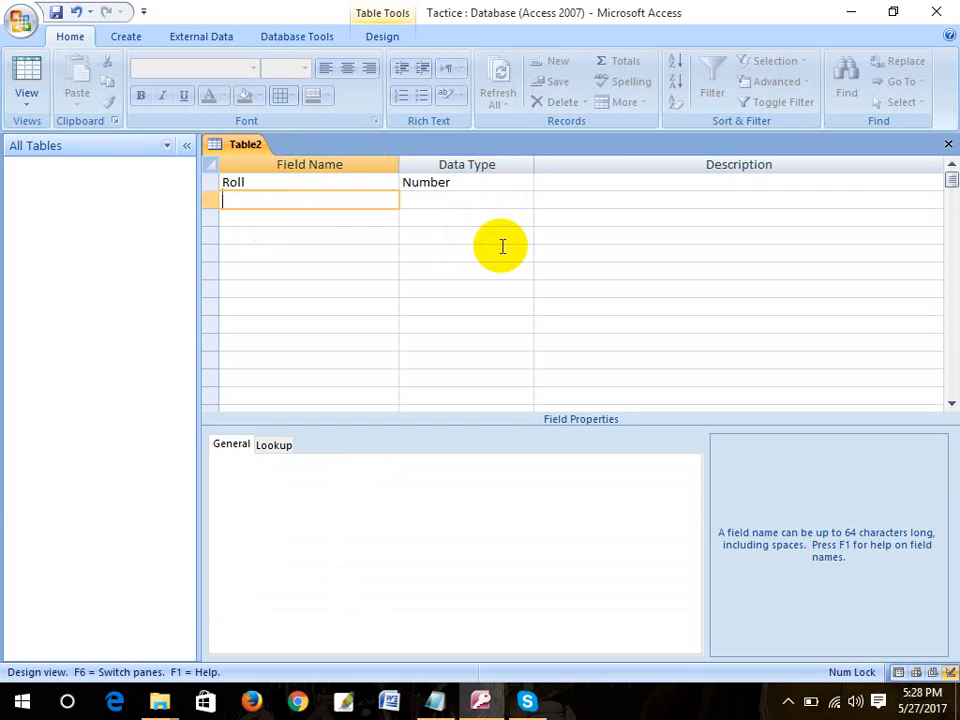
text(Name)
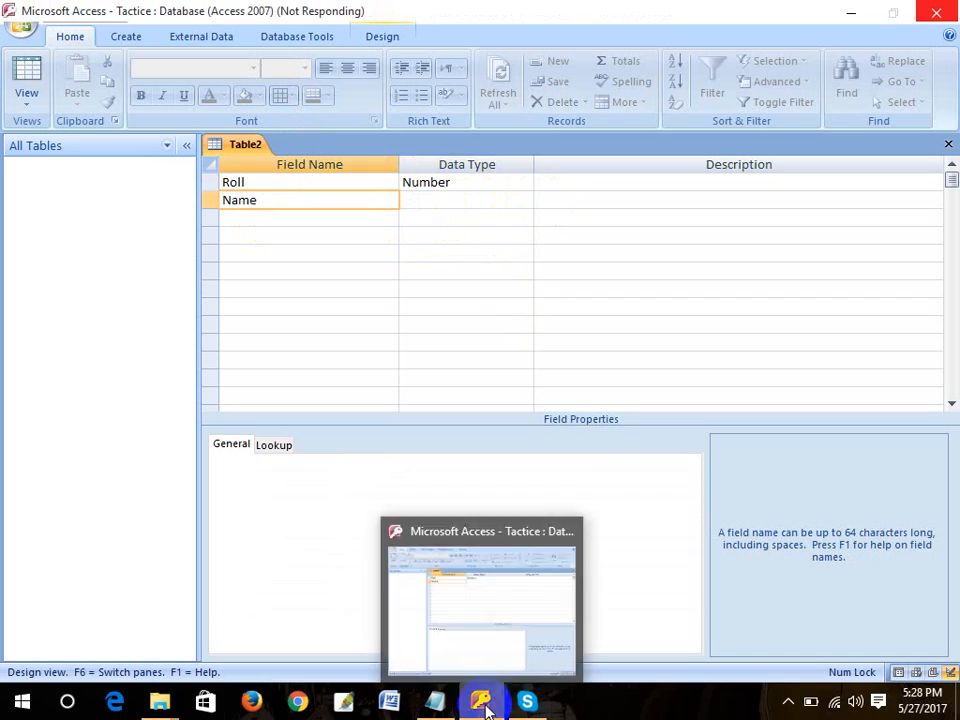
Minimise the Access window to refresh the desktop, and switch back to the Table2 design.
click(851, 13)
click(846, 16)
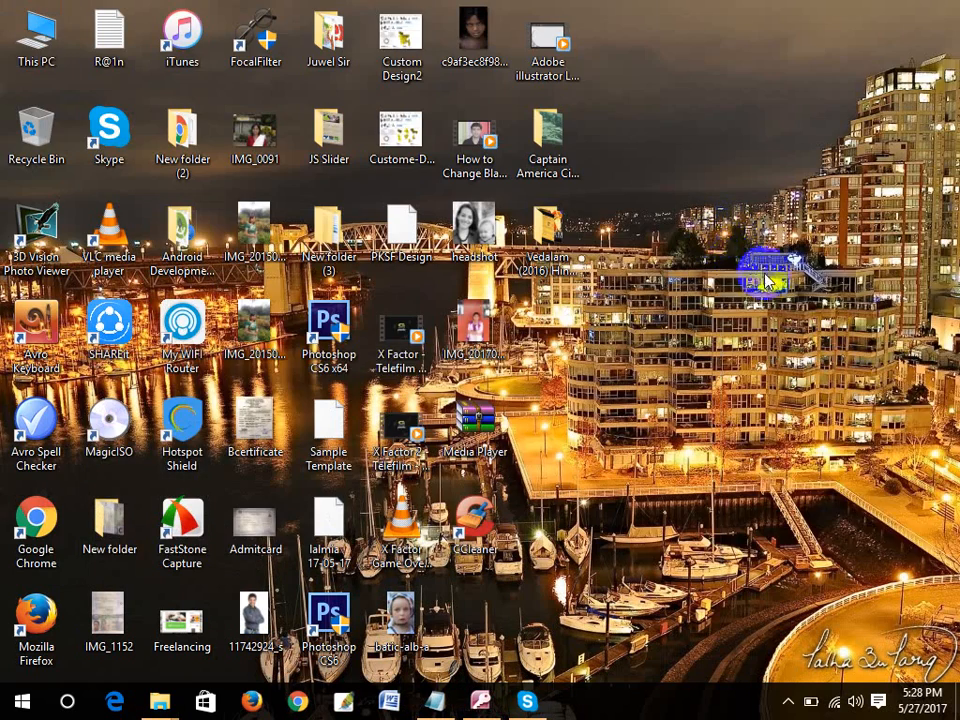
right_click(740, 240)
click(770, 287)
right_click(733, 214)
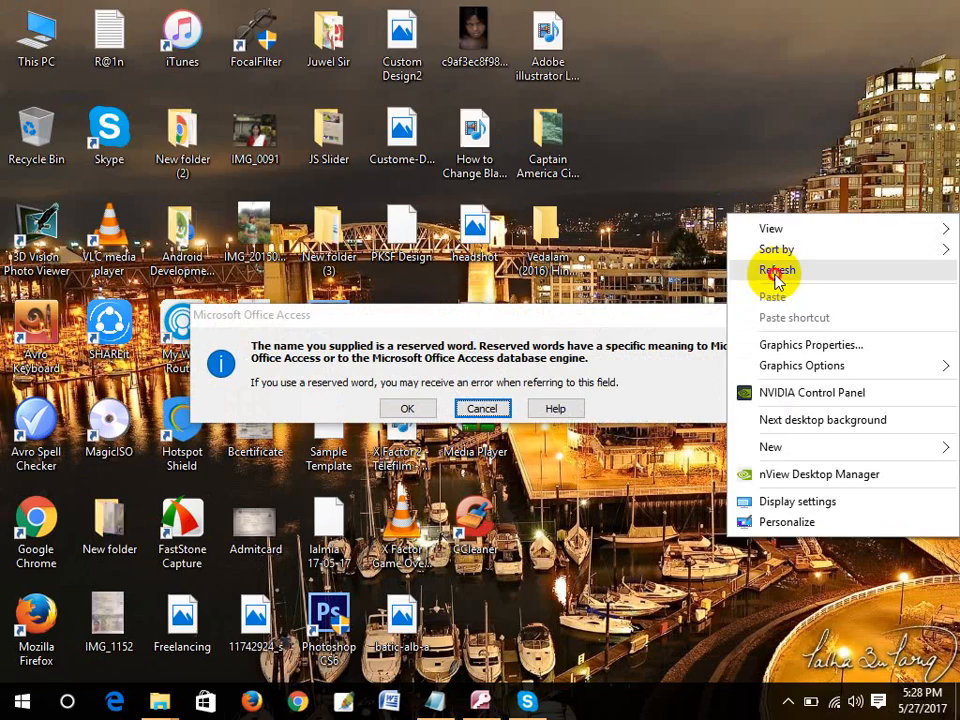
click(771, 268)
click(481, 410)
click(490, 702)
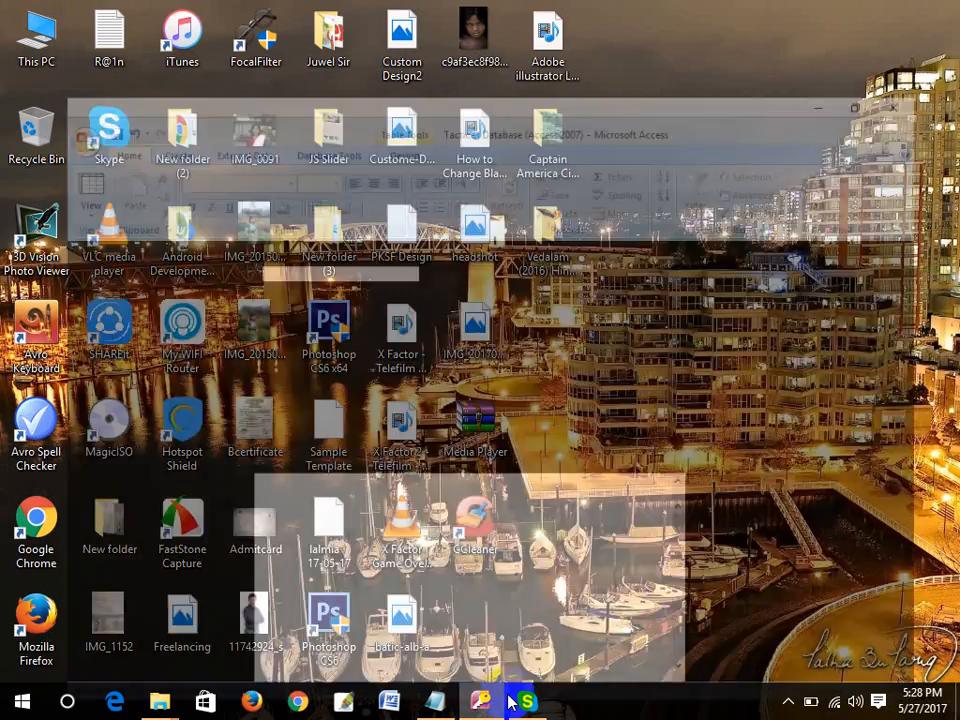
Accept the reserved word Name as a Text field, and add a field named Ben with the Number data type.
click(347, 217)
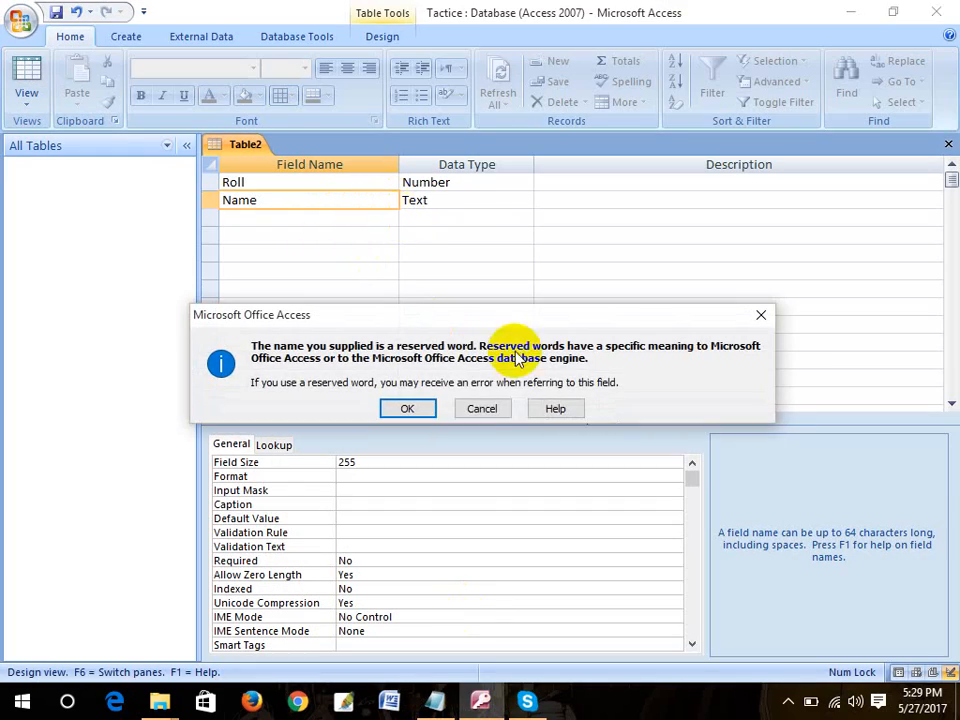
click(426, 411)
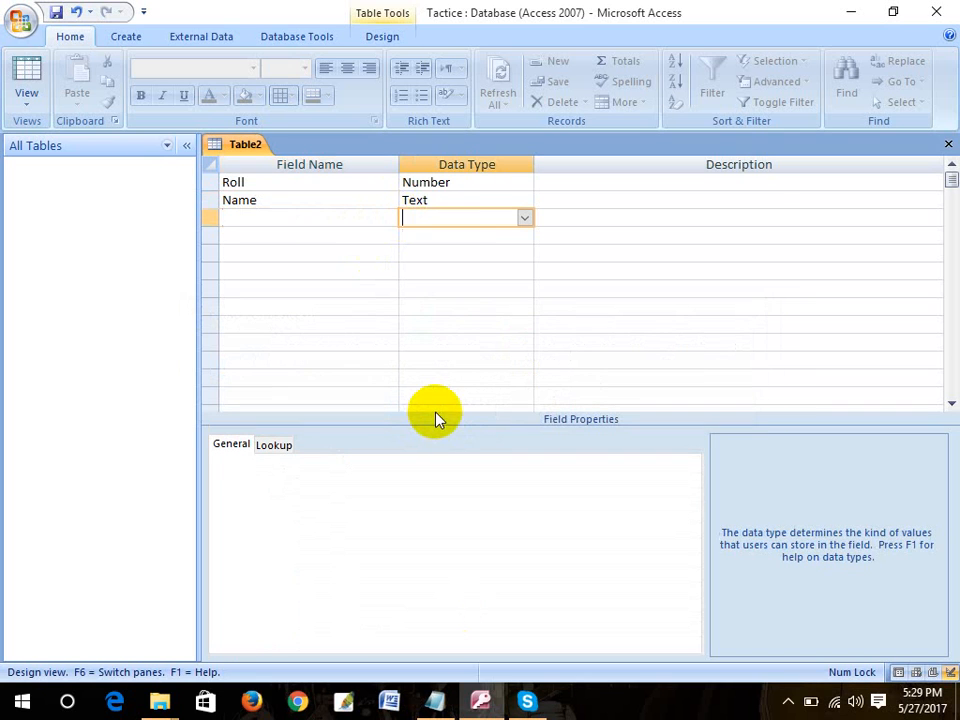
click(315, 220)
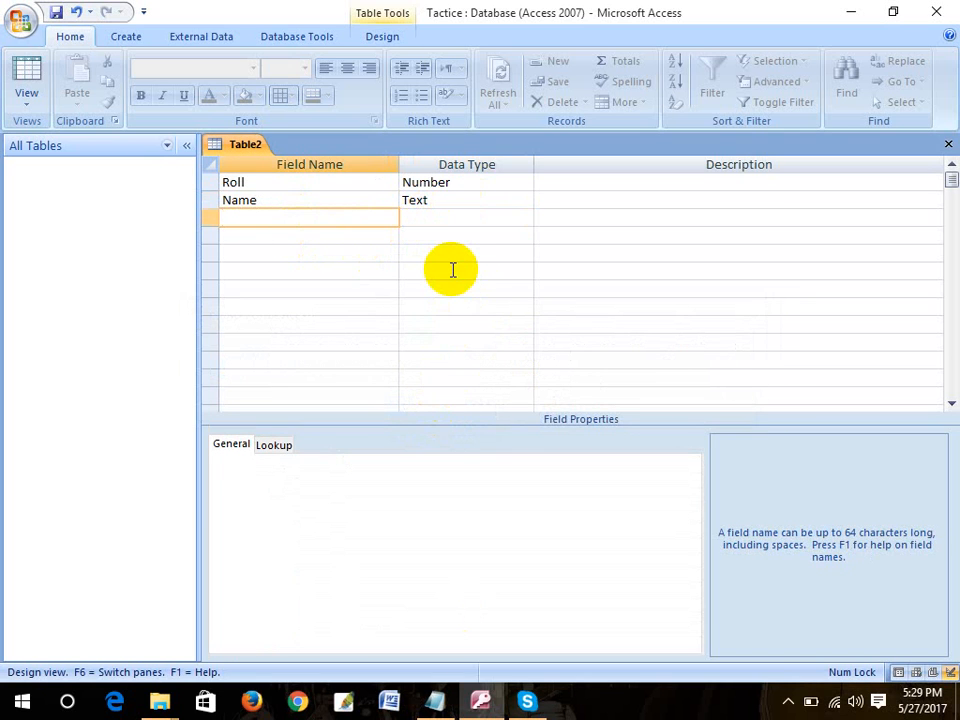
text(Ben)
key(Tab)
text(n)
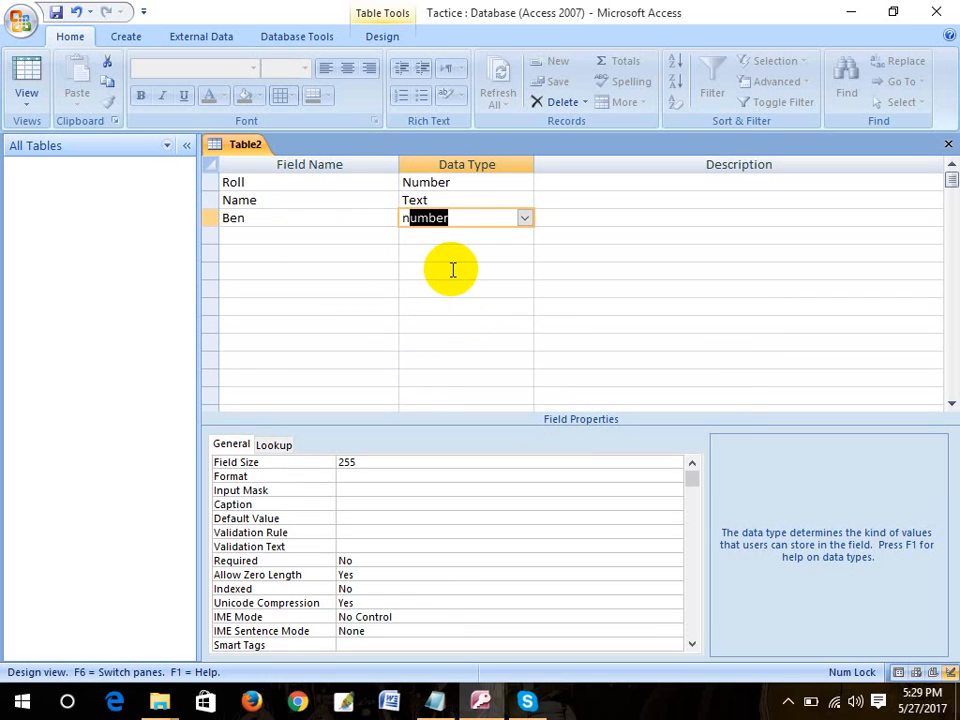
click(524, 218)
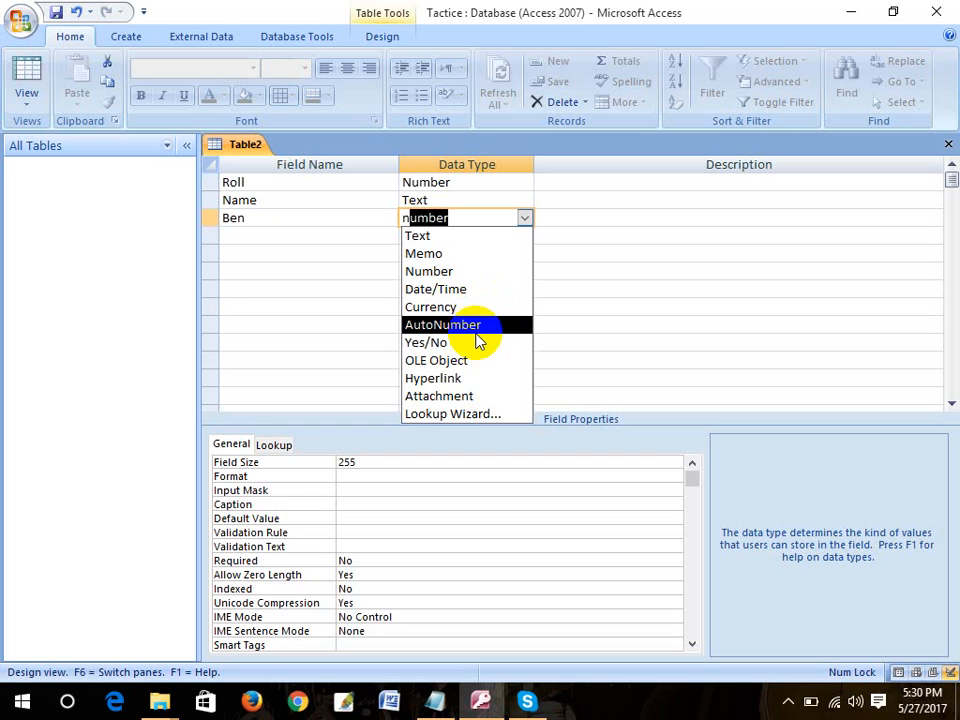
Add a field named Eng with the Number data type below the Ben field.
click(282, 238)
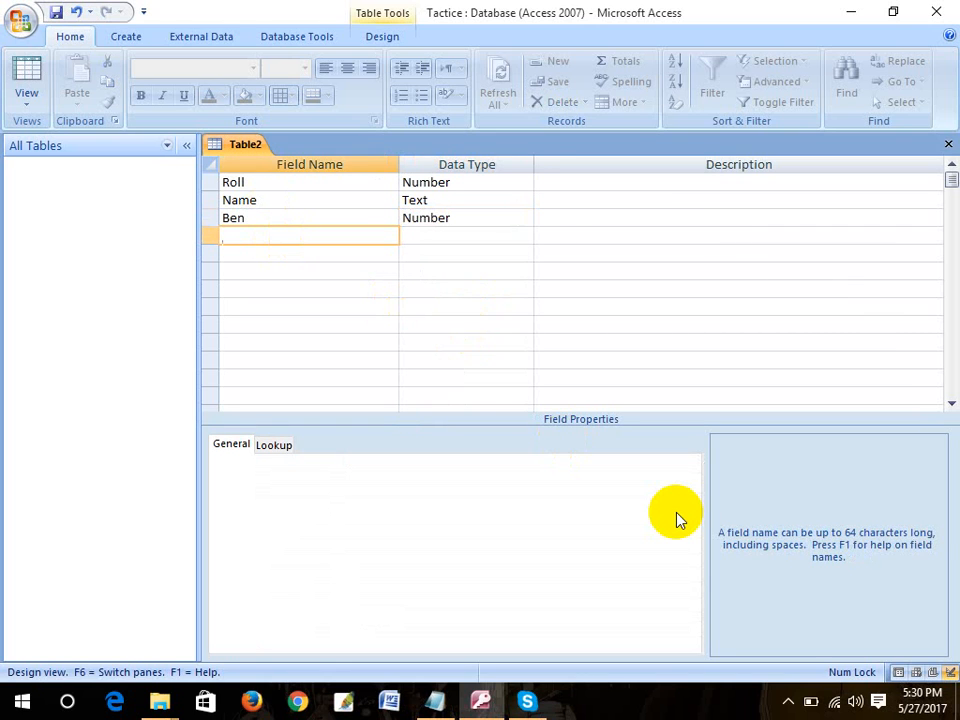
text(Eng)
key(Tab)
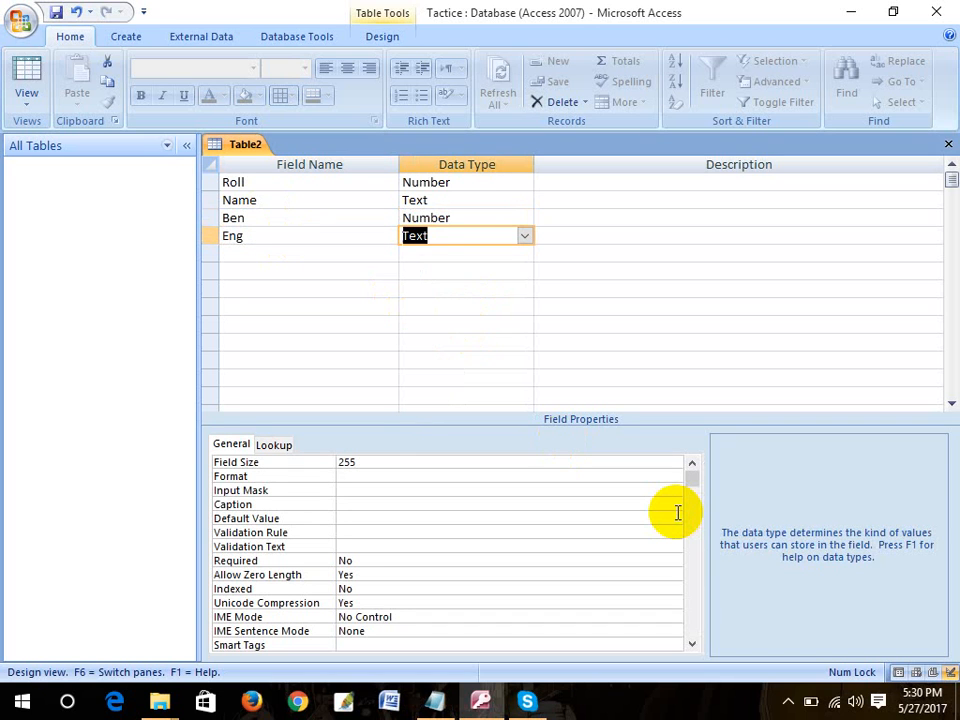
text(number)
key(Tab)
key(Tab)
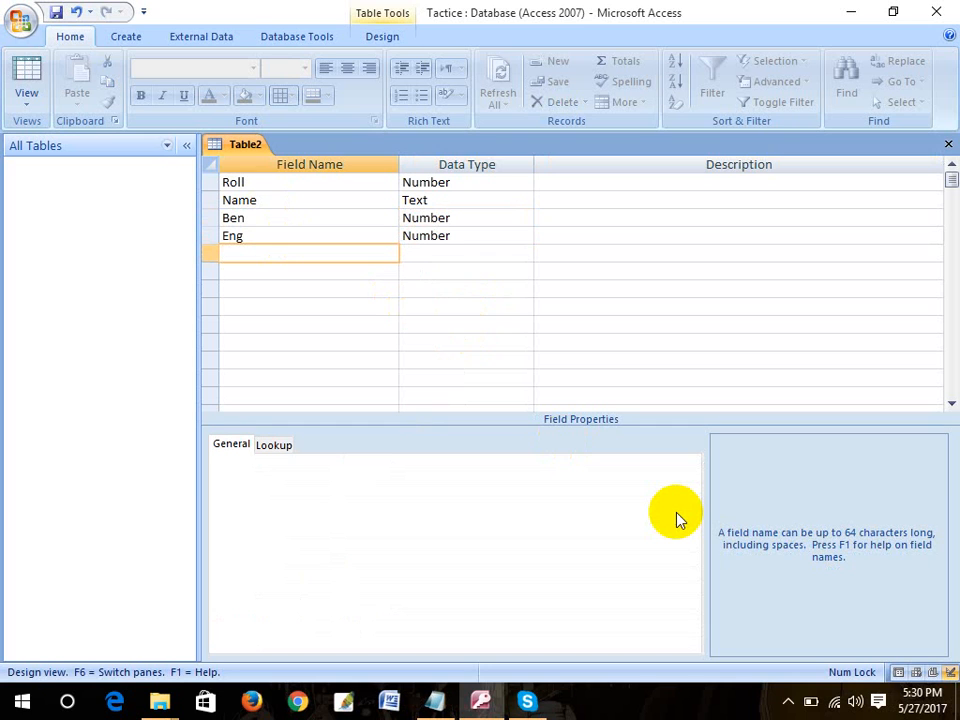
Add a field named Math with the Number data type below the Eng field.
text(Math)
key(Tab)
text(n)
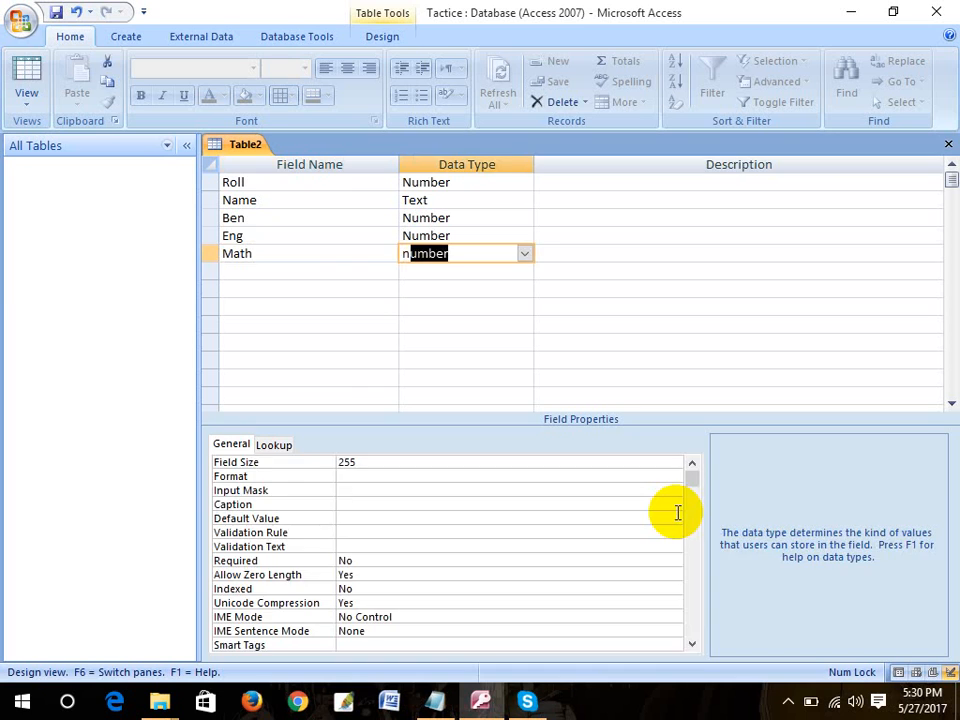
key(Tab)
key(Tab)
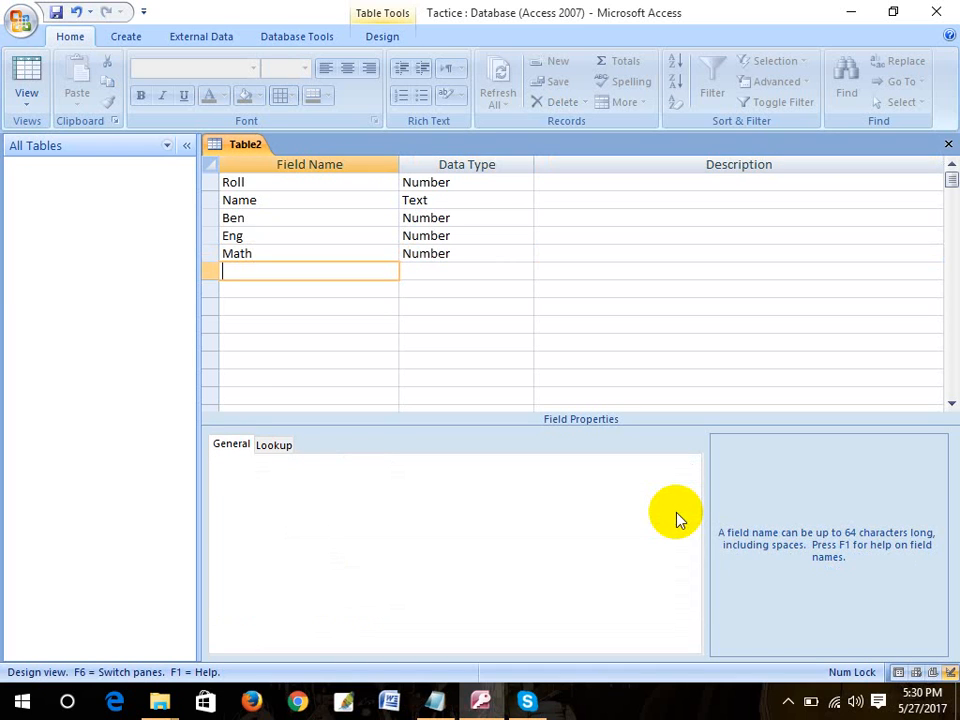
Add a field named Bio below Math and set its data type to Number.
text(Bio)
key(Tab)
key(Tab)
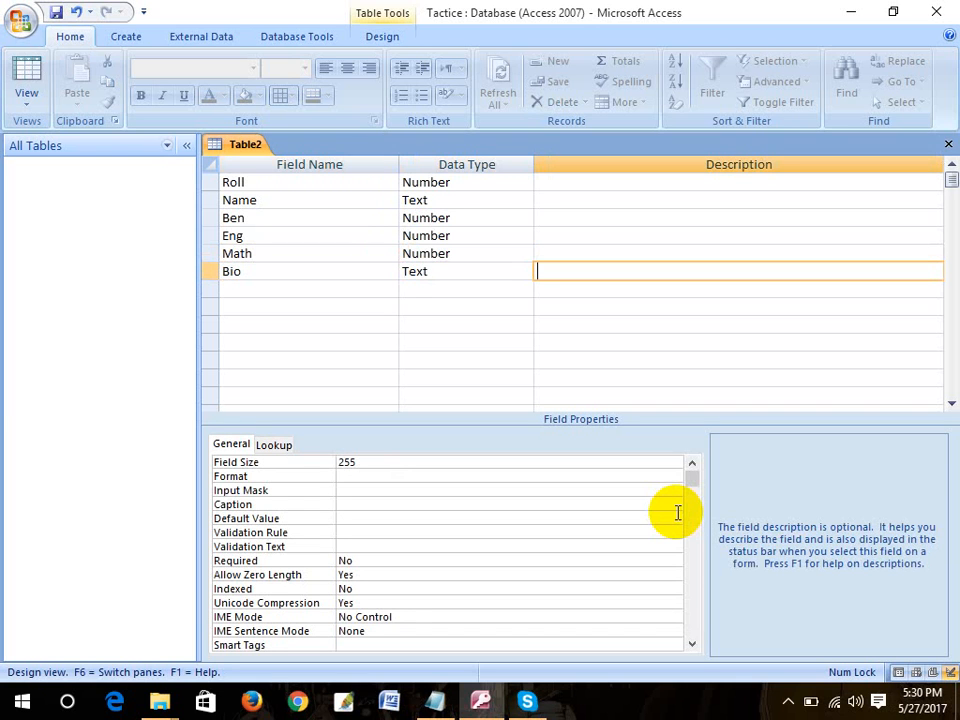
click(514, 264)
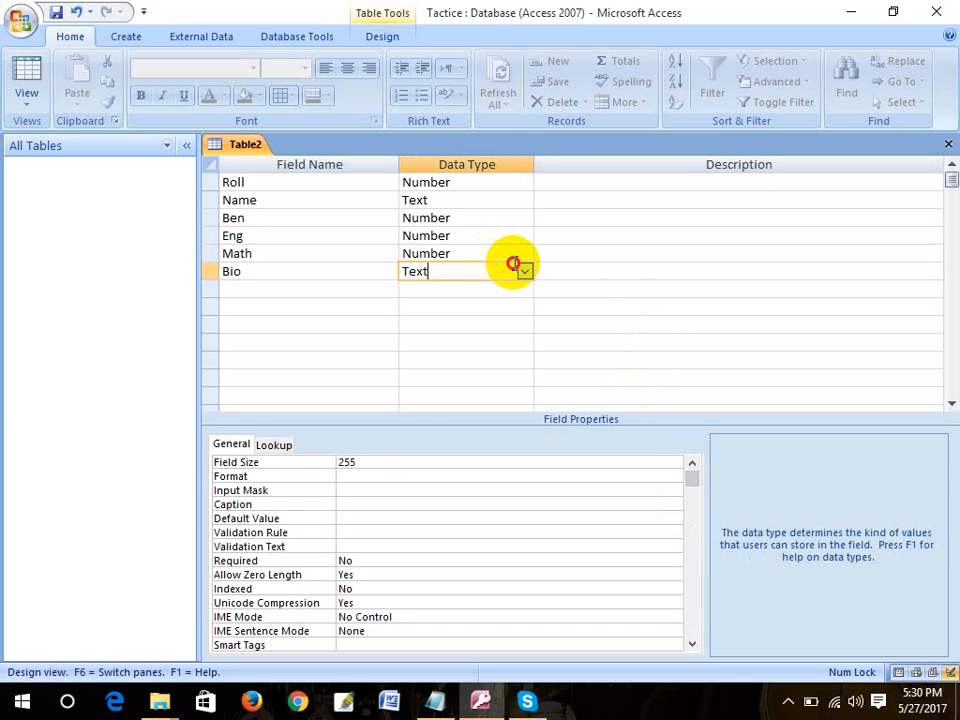
click(524, 270)
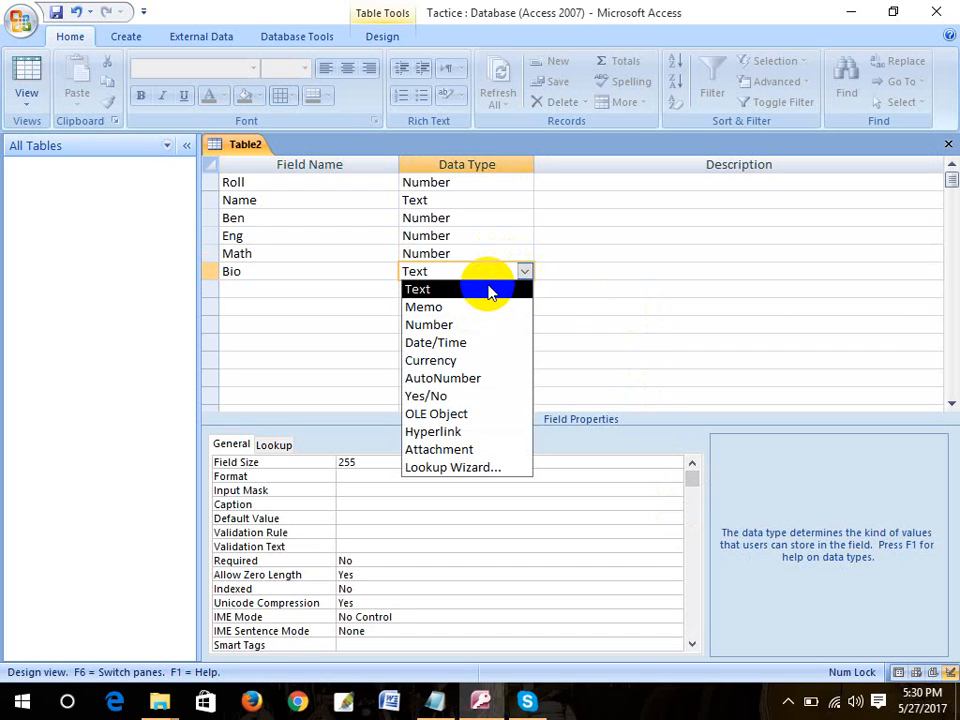
click(468, 324)
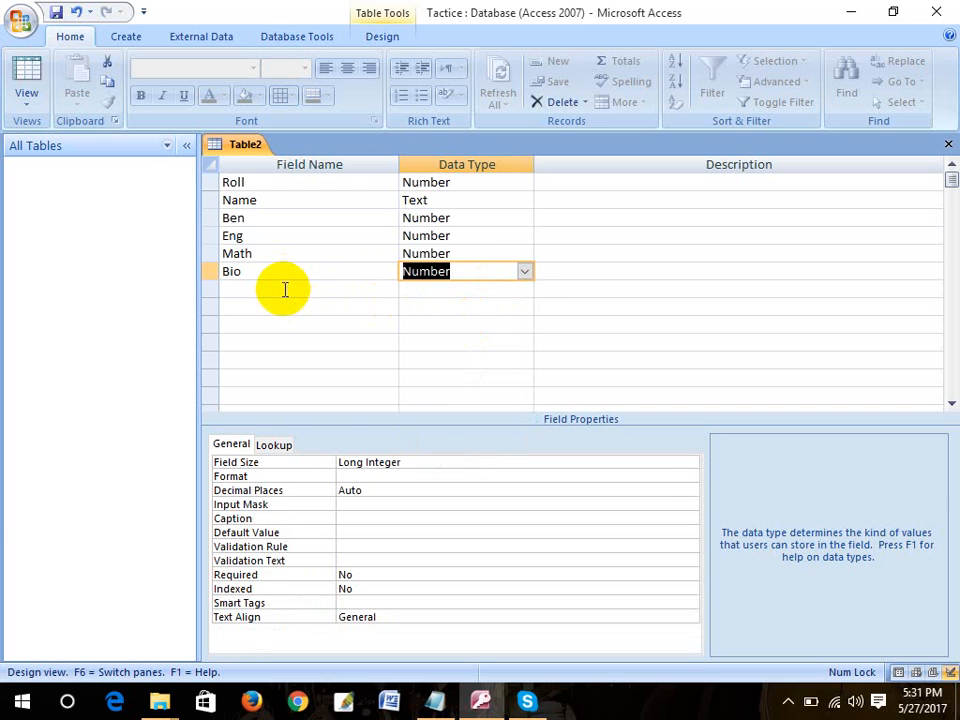
key(Tab)
key(Tab)
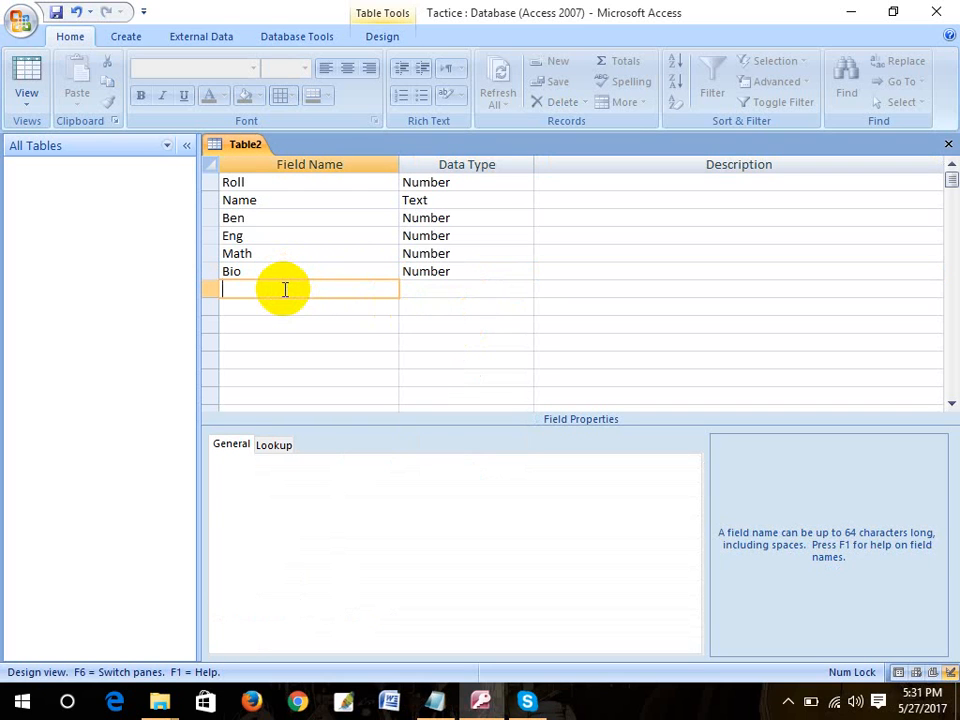
Add a field named Phy with the Number data type below the Bio field.
text(Phy)
key(Tab)
text(n)
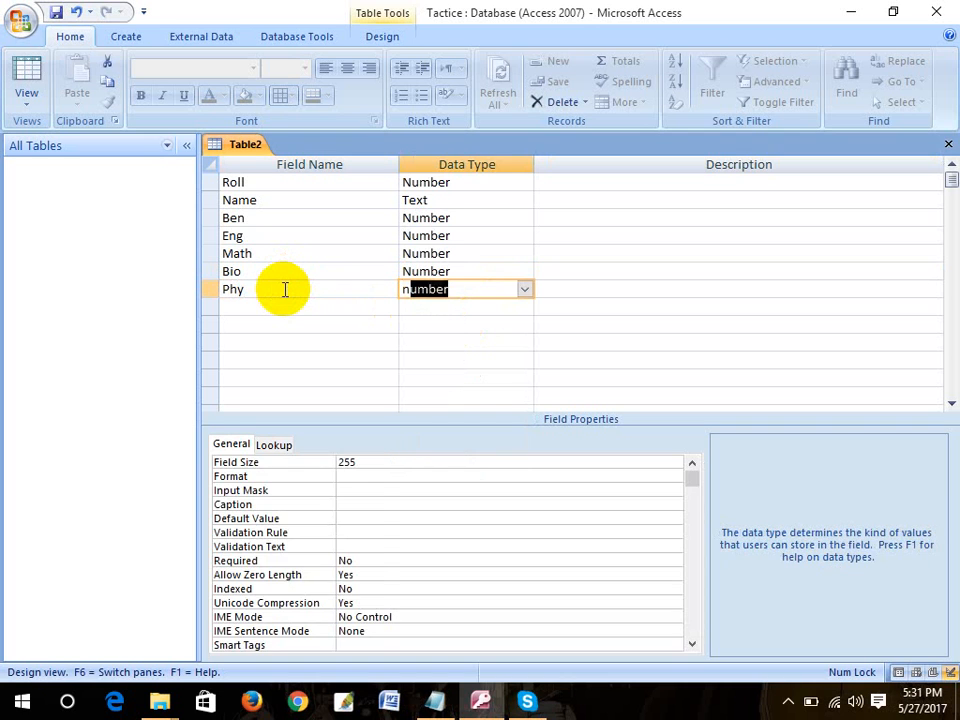
key(Tab)
key(Tab)
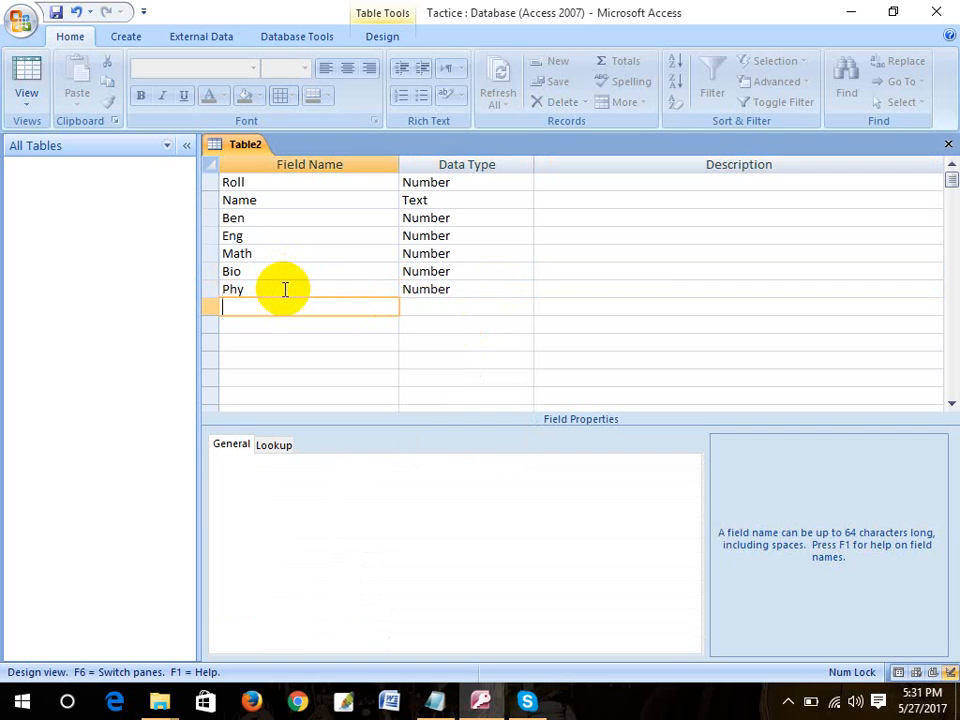
Add a field named Cem with the Number data type below the Phy field.
text(Cem)
key(Tab)
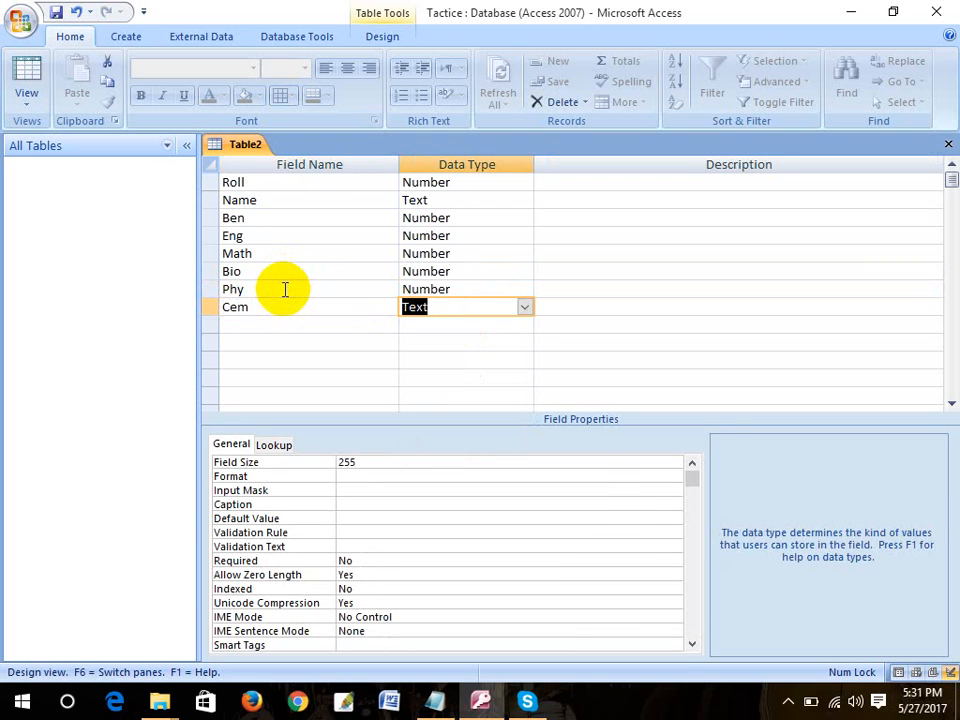
text(n)
key(Tab)
key(Tab)
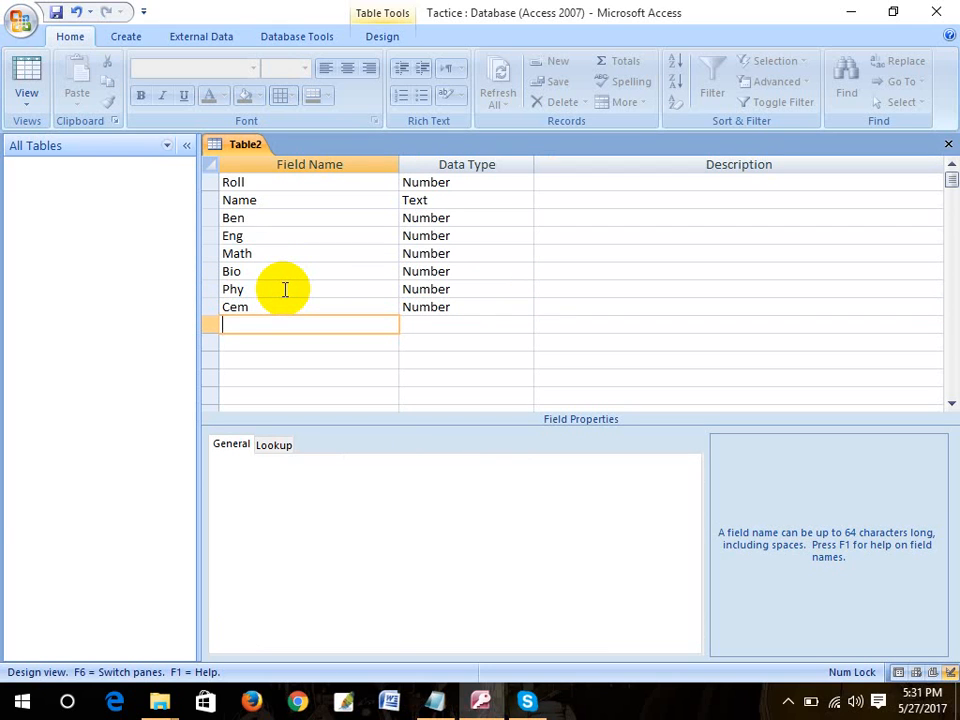
Add a field named ICT with the Number data type below the Cem field.
text(ICT)
key(BackSpace)
text(T)
key(Tab)
text(n)
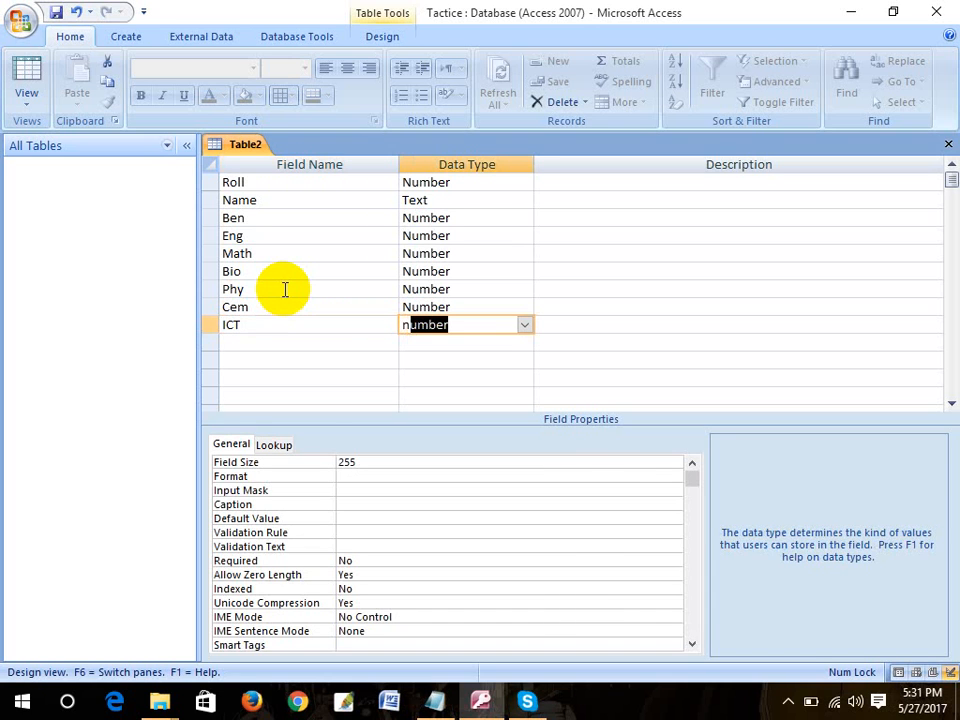
key(Tab)
key(Tab)
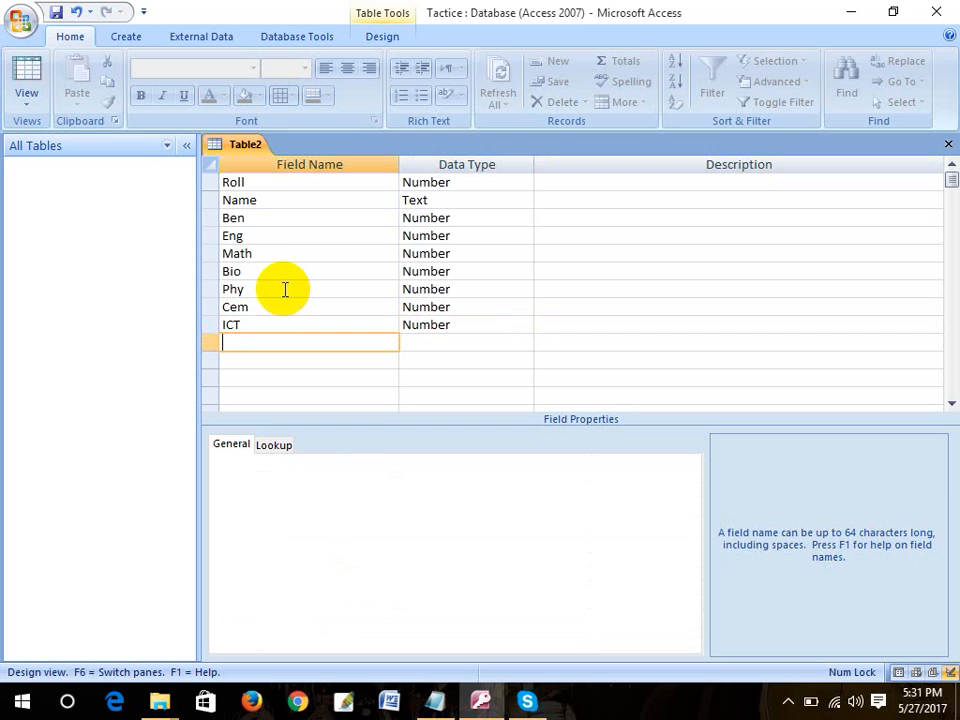
Add a field named Total with the Number data type below the ICT field.
text(Total)
key(Tab)
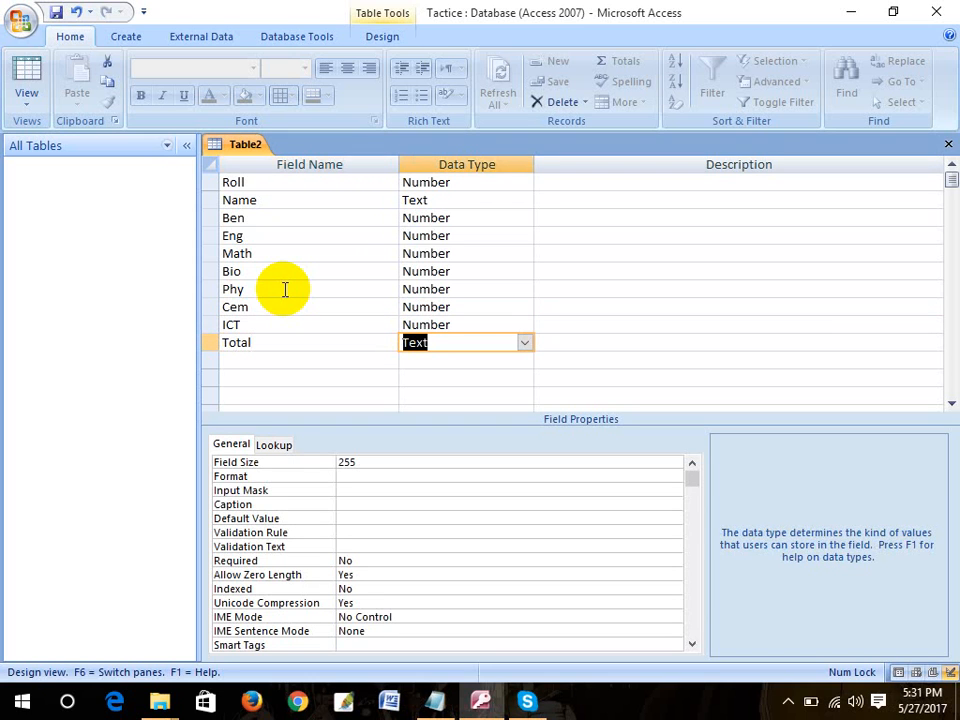
text(number)
key(Tab)
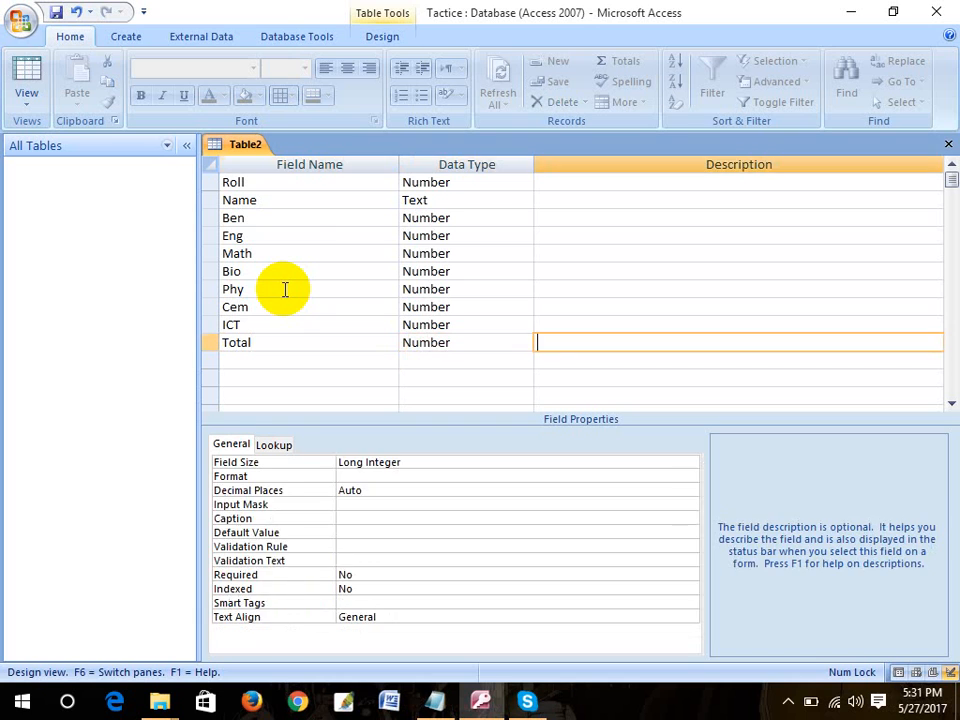
Add a field named Per below Total and set its data type to Number.
key(Tab)
text(Per)
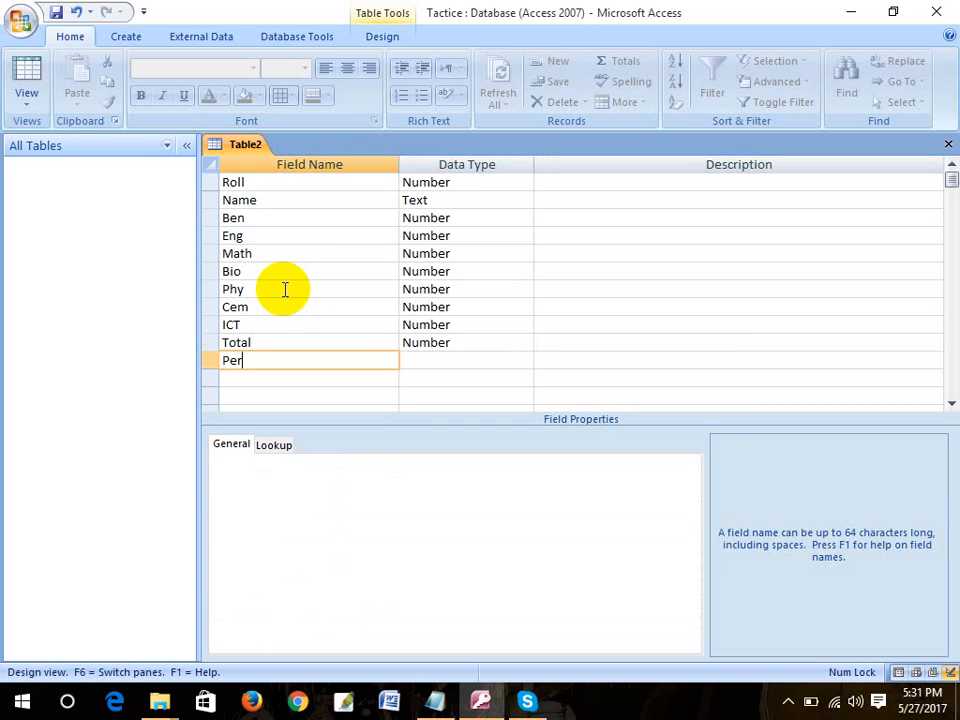
key(Tab)
text(n)
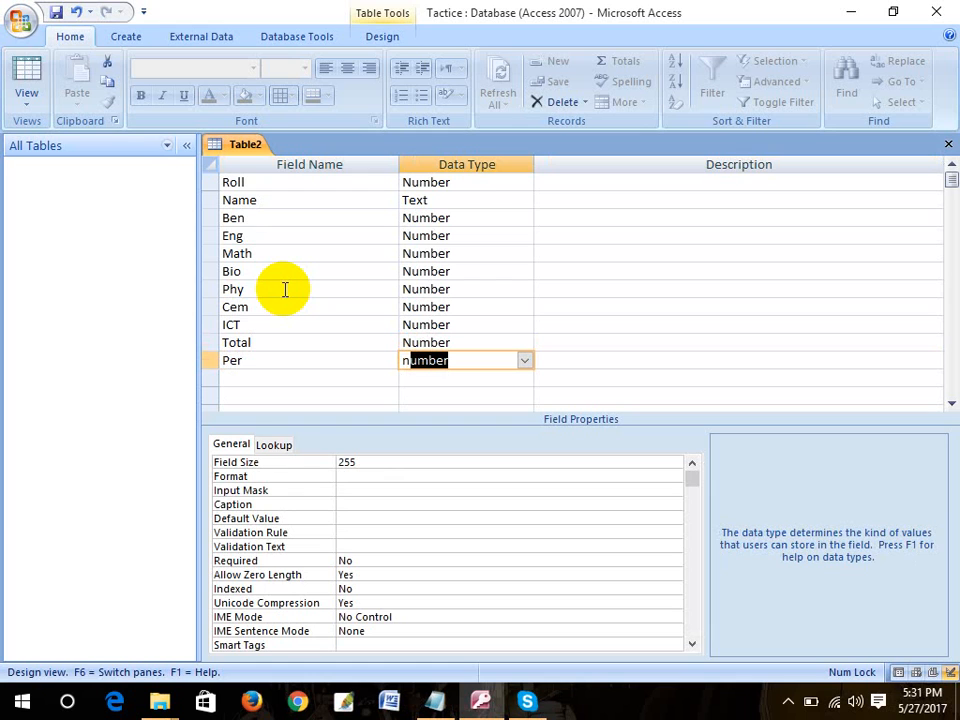
click(424, 402)
click(356, 372)
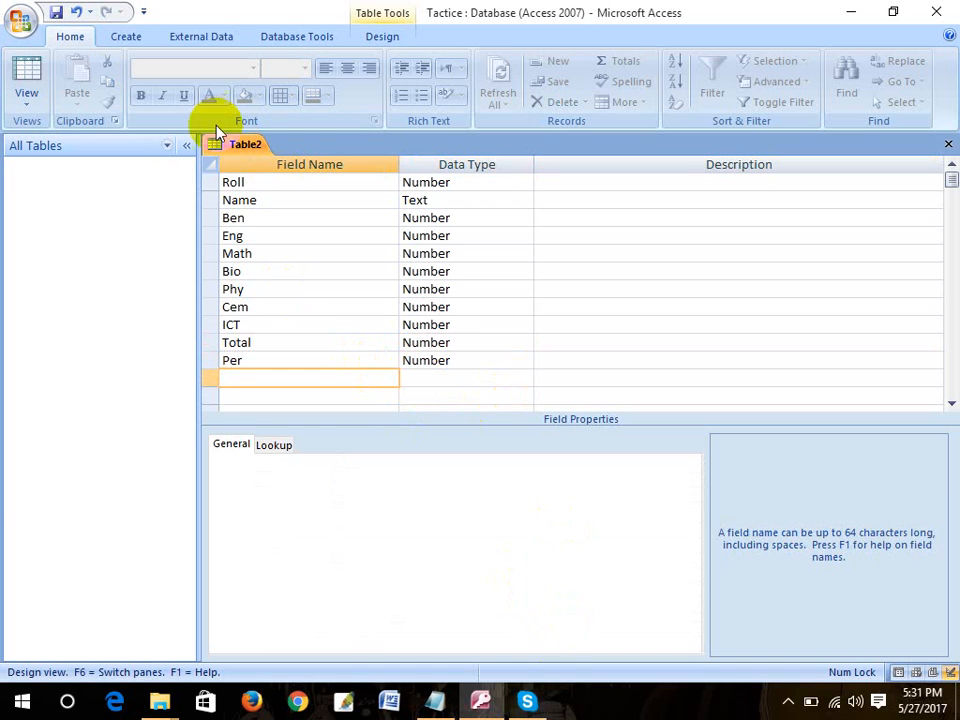
click(56, 13)
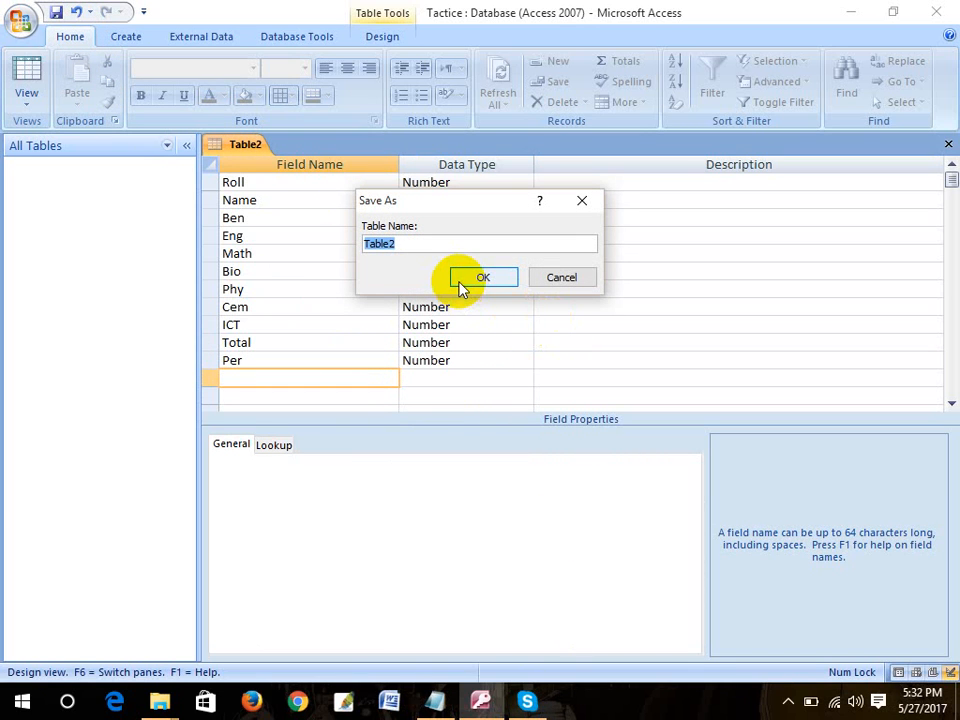
text(Marksheet1)
click(480, 277)
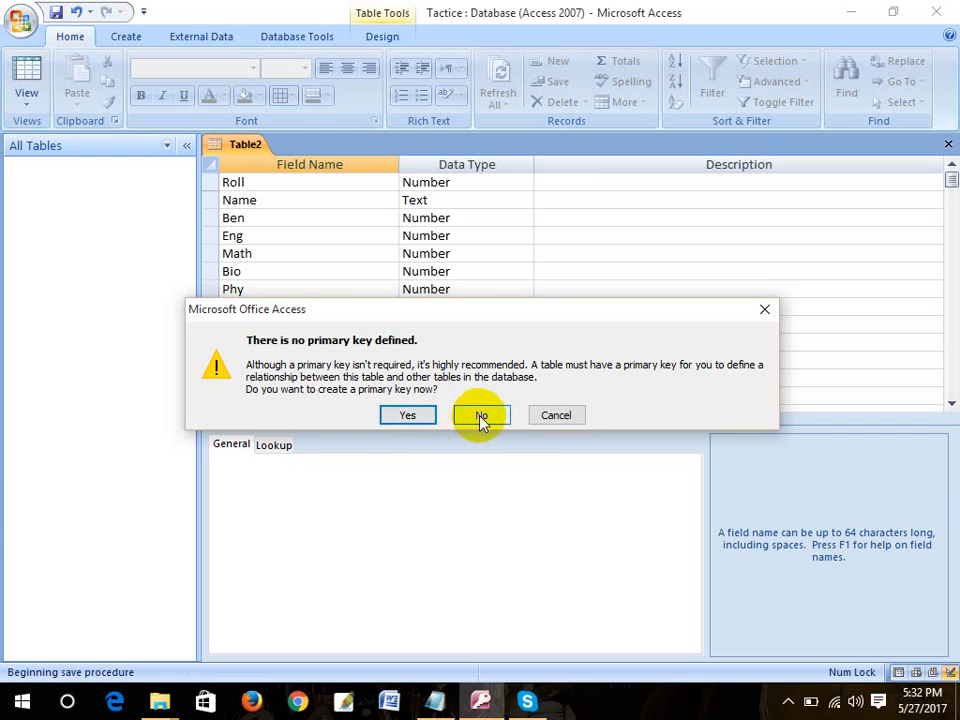
click(564, 419)
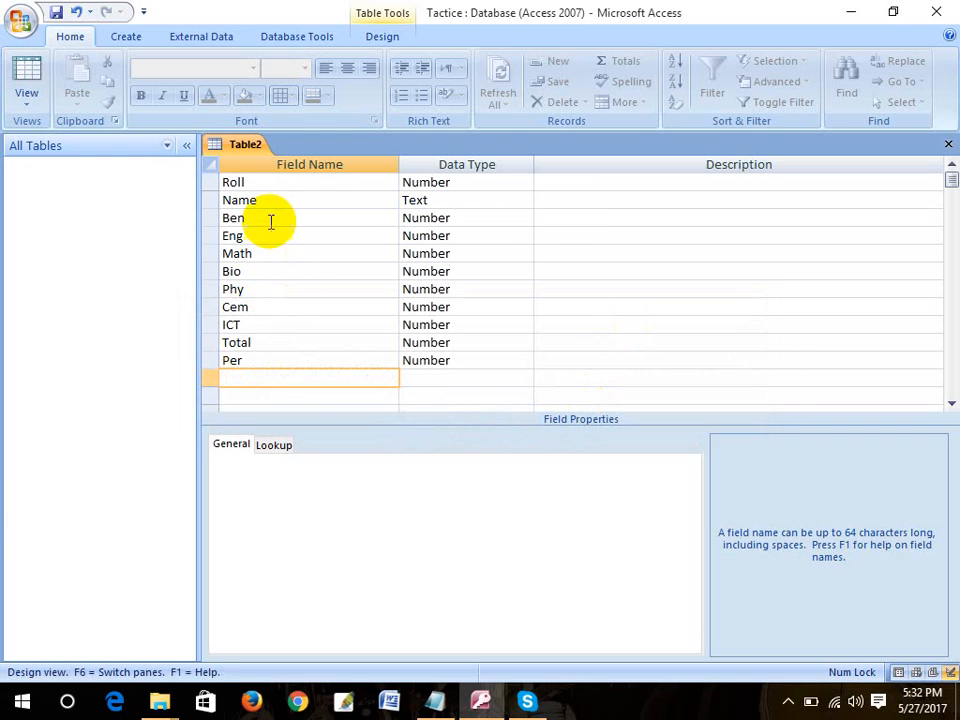
Set the Roll field as the table's primary key.
click(250, 185)
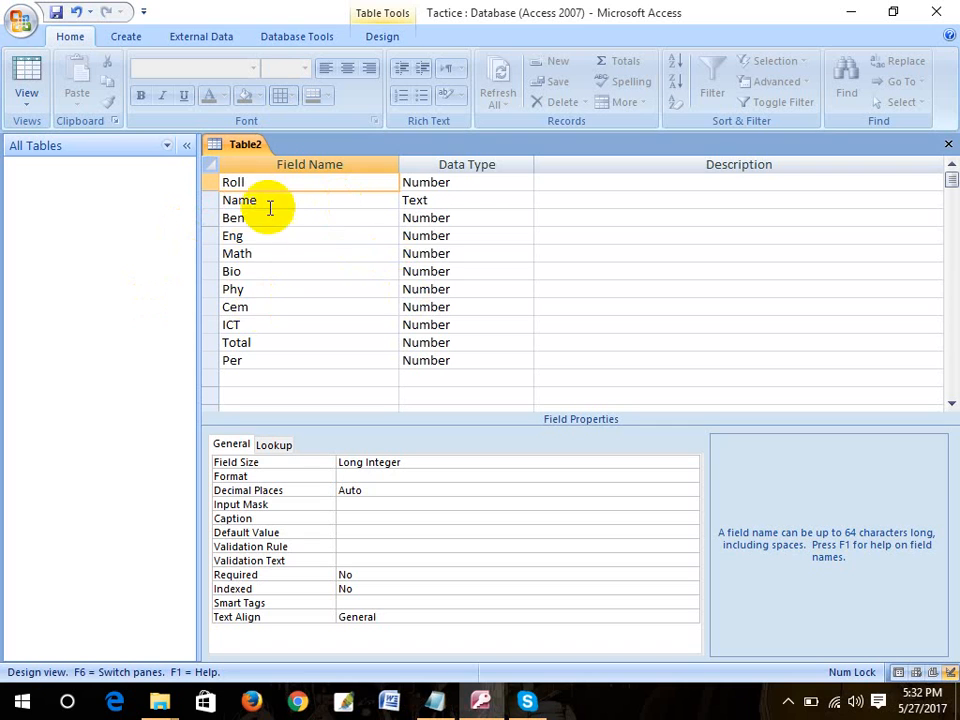
right_click(209, 184)
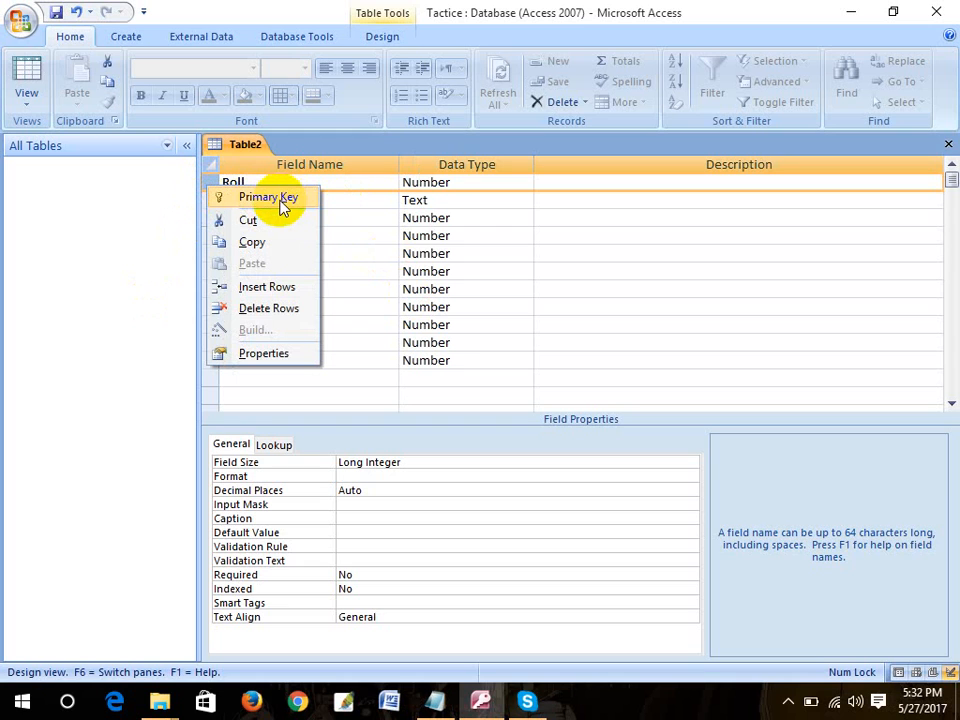
right_click(213, 186)
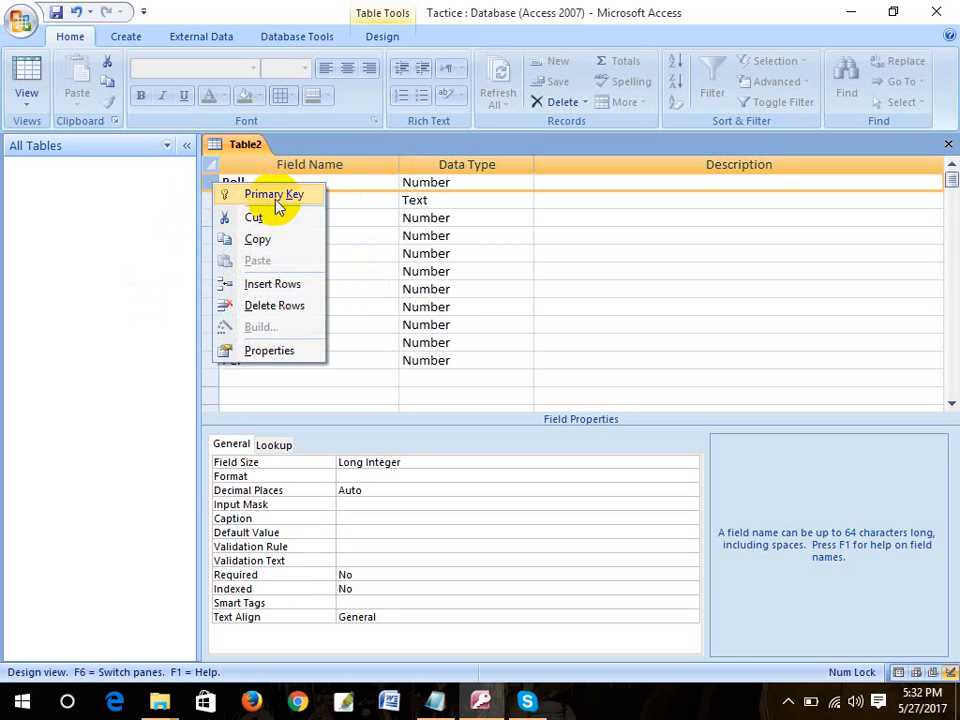
click(127, 36)
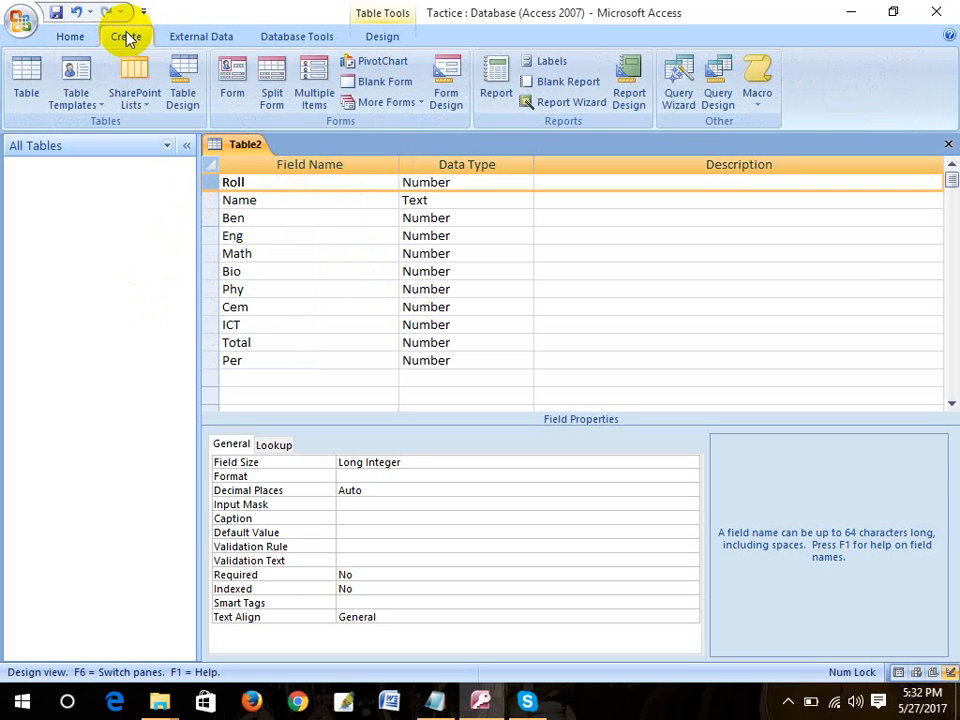
click(287, 38)
click(188, 37)
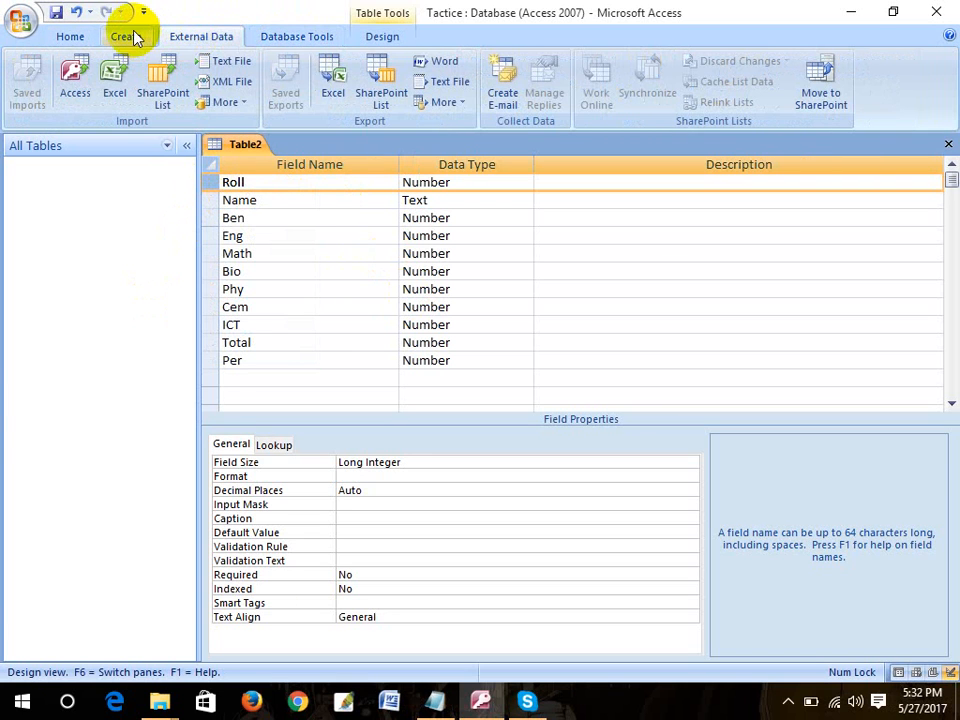
click(383, 46)
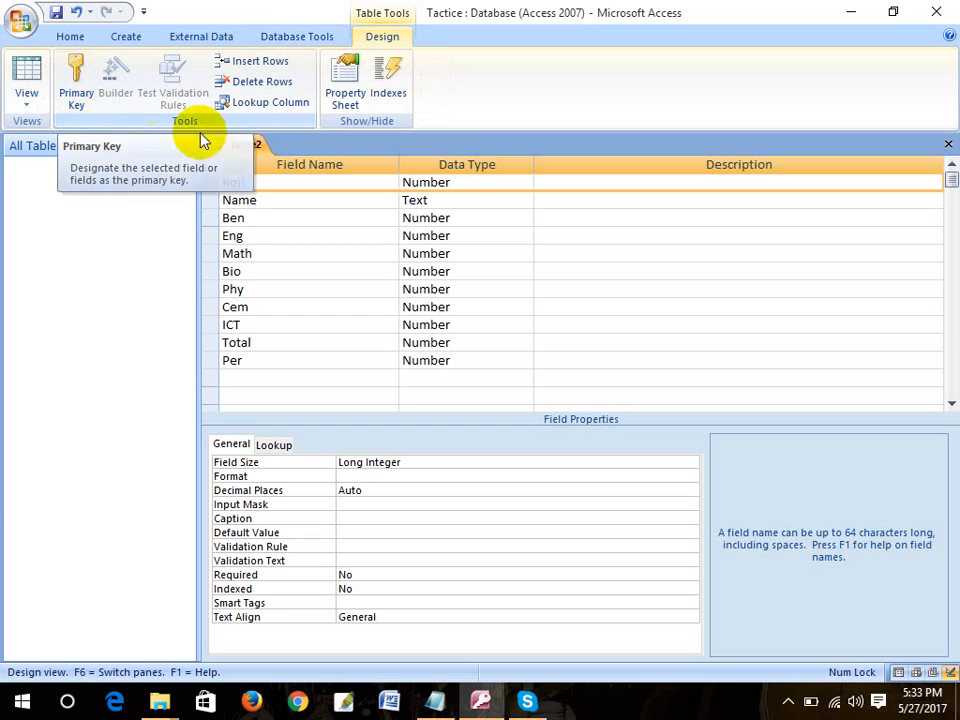
right_click(227, 185)
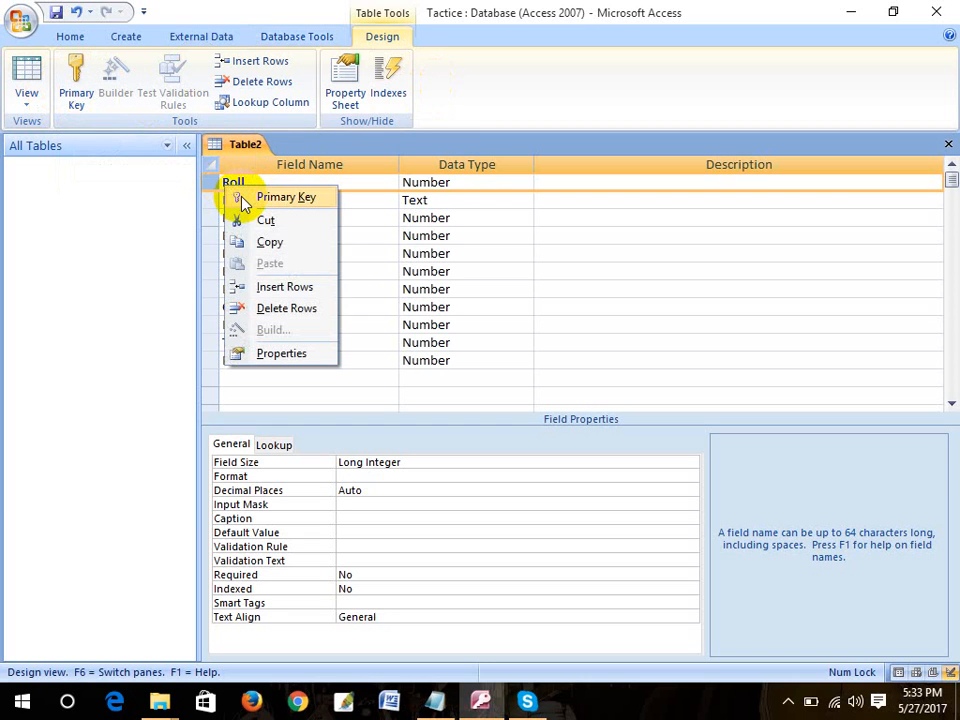
click(243, 200)
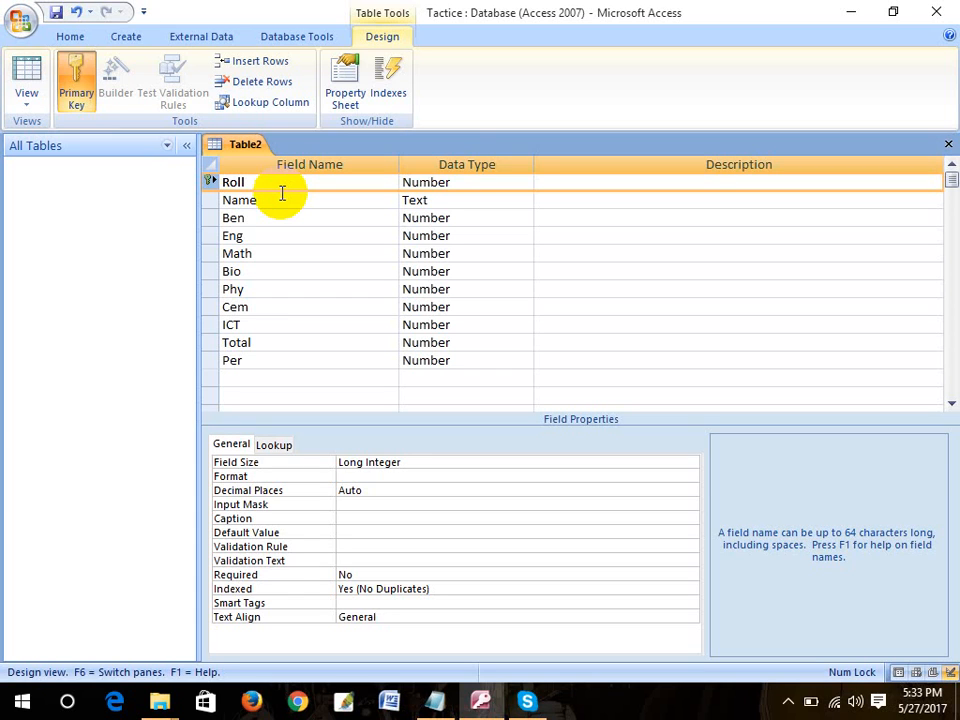
right_click(212, 186)
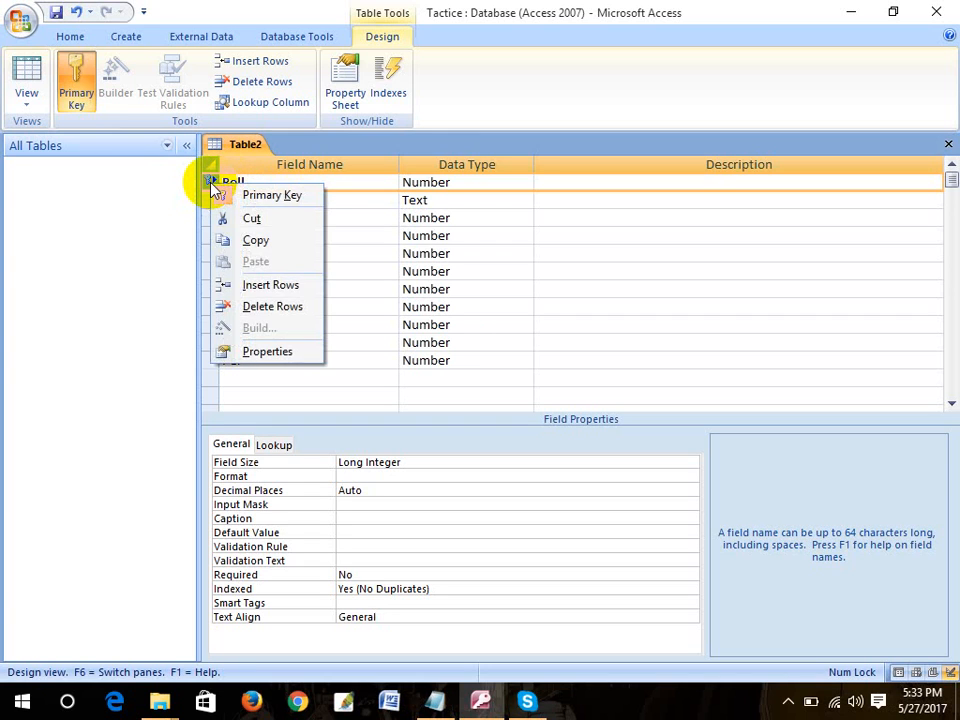
click(360, 189)
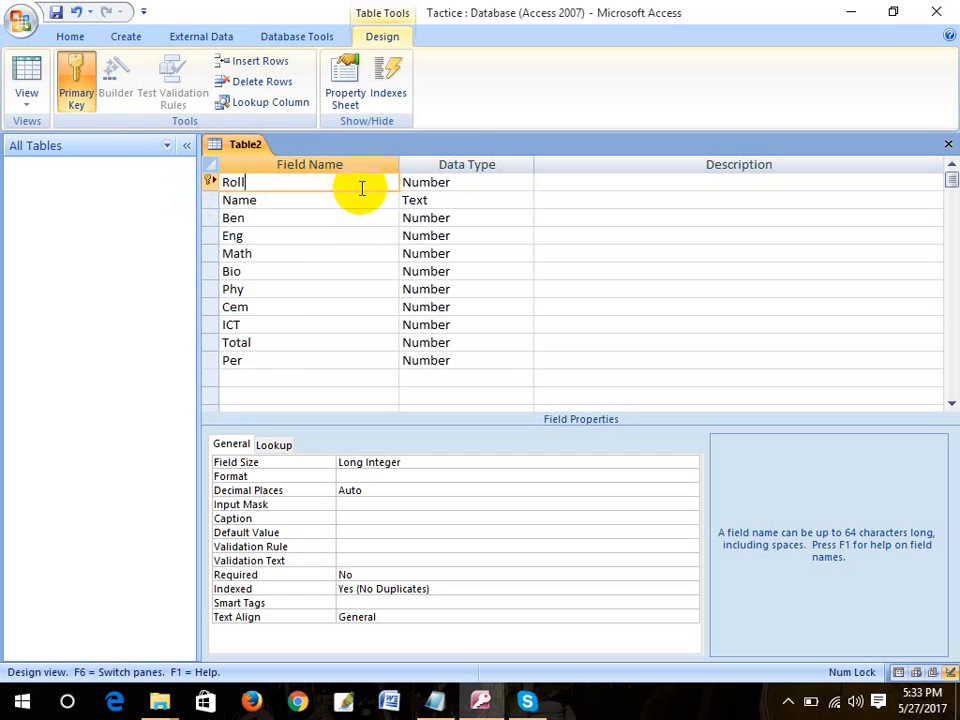
Save the table design under the name Marksheet.
click(58, 12)
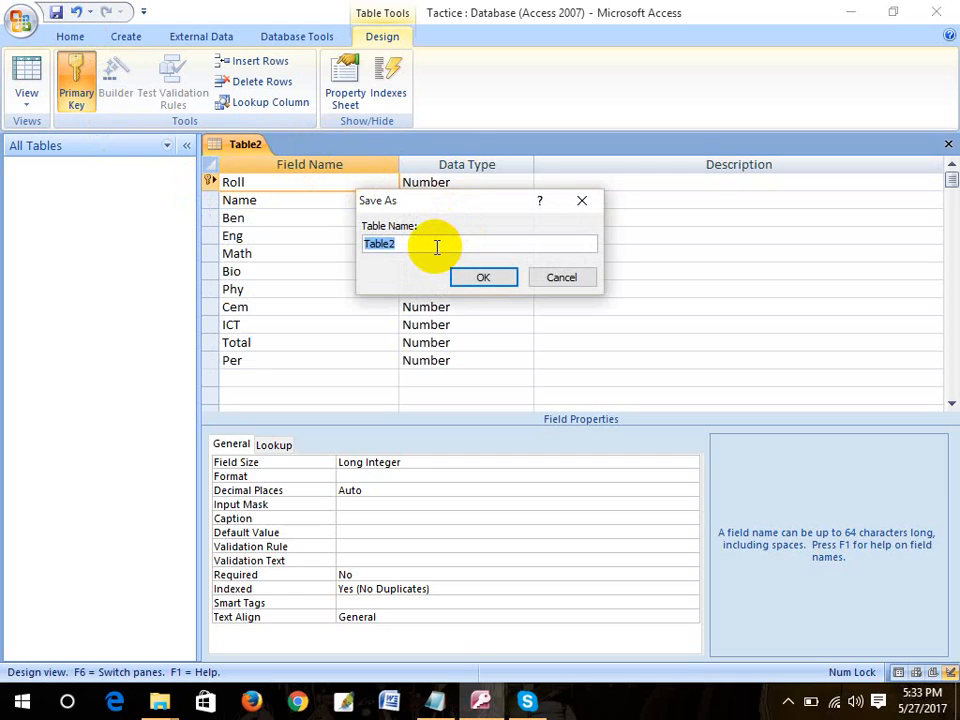
text(Marksheet)
click(483, 277)
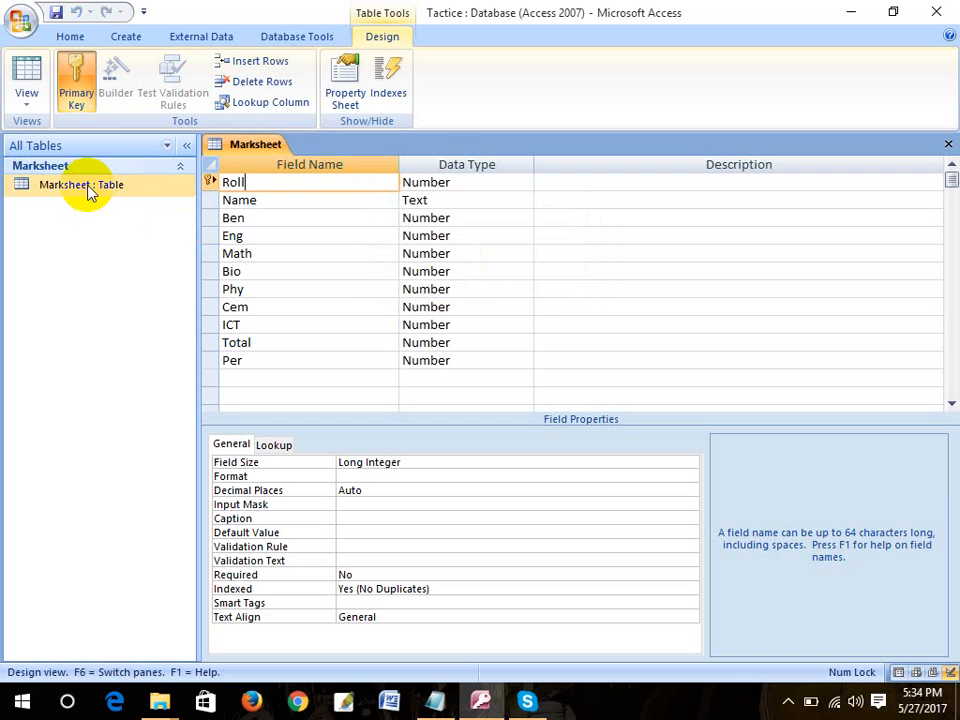
Open the Marksheet table for data entry and enter roll 55 and the student's name in the first record.
click(88, 190)
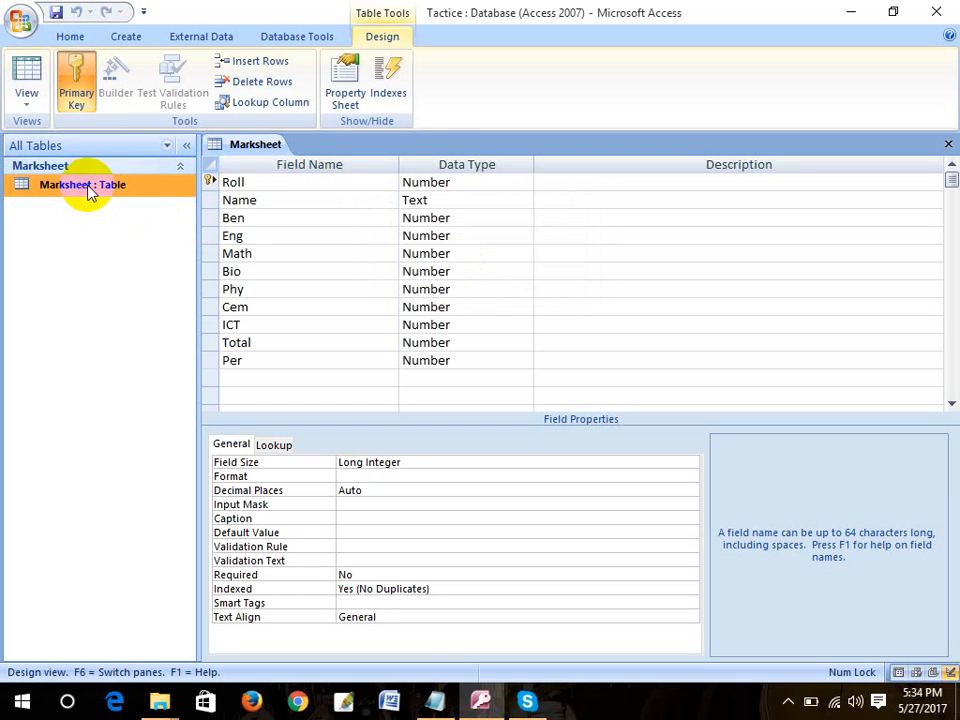
double_click(88, 190)
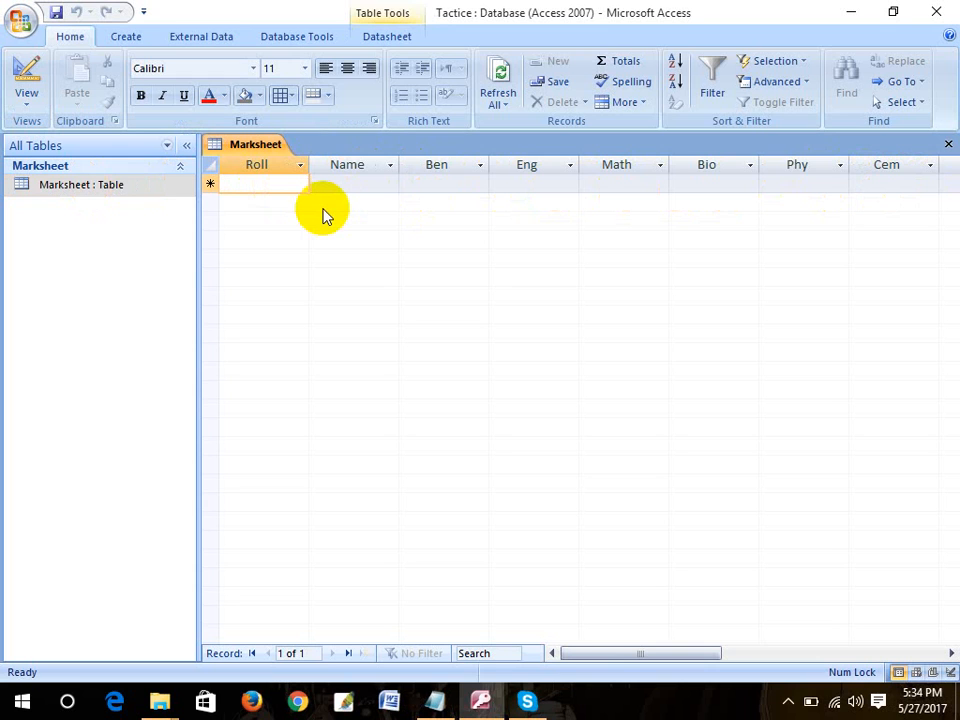
text(55)
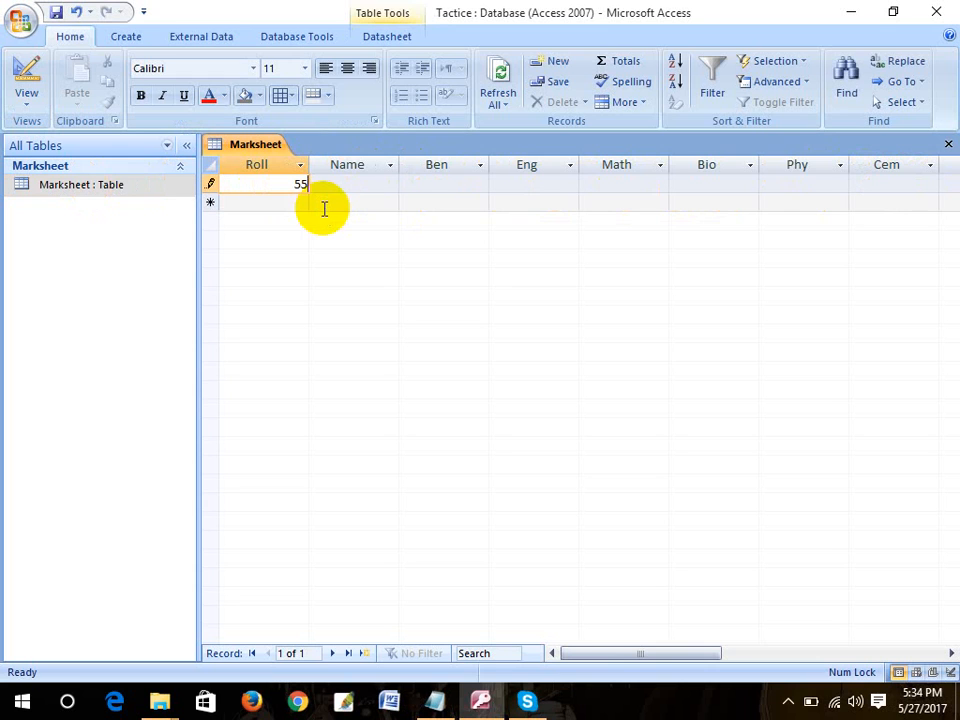
key(Tab)
text(S)
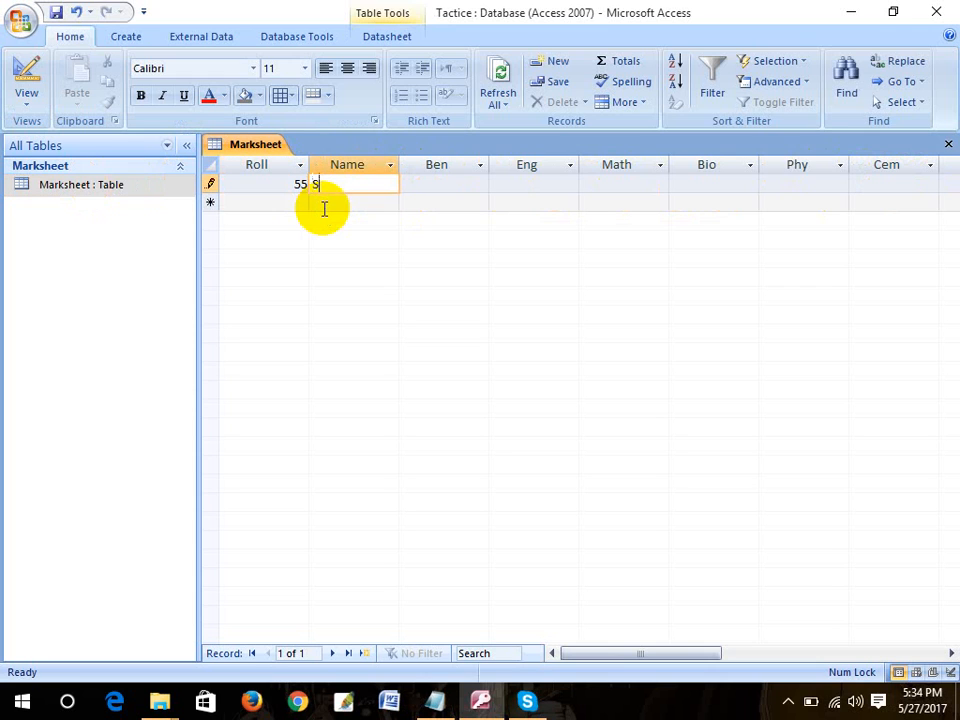
text(hojib)
key(BackSpace)
key(BackSpace)
key(BackSpace)
key(BackSpace)
key(BackSpace)
text(oh)
key(BackSpace)
text(jinbb)
key(BackSpace)
key(BackSpace)
key(BackSpace)
text(b)
key(Tab)
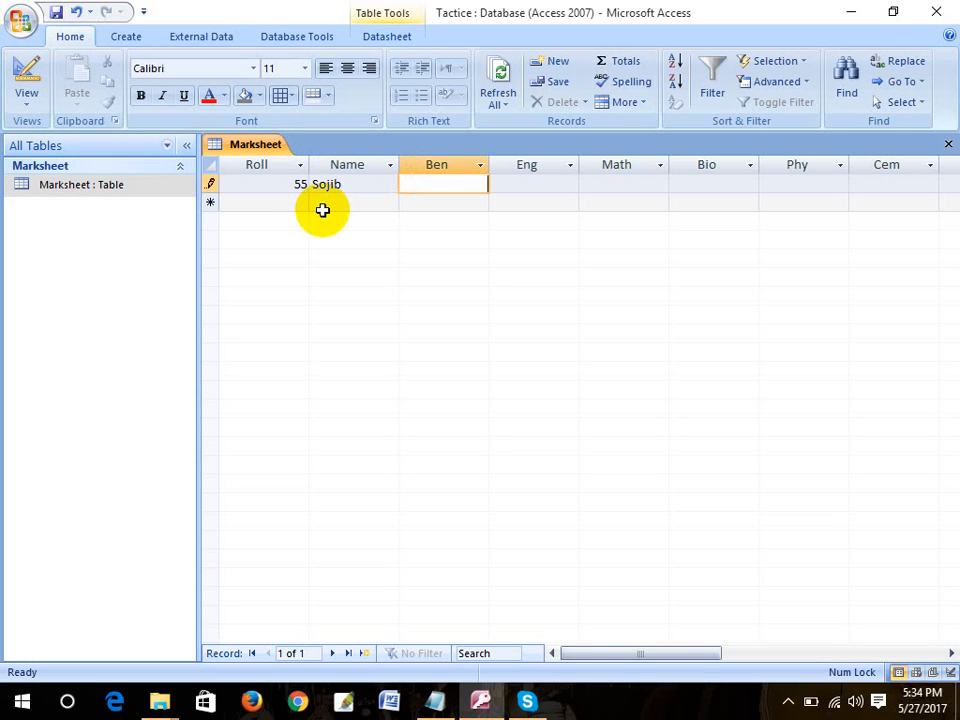
Enter the first student's marks as Ben 50, Eng 45, Math 40 and Bio 60.
text(50)
key(Tab)
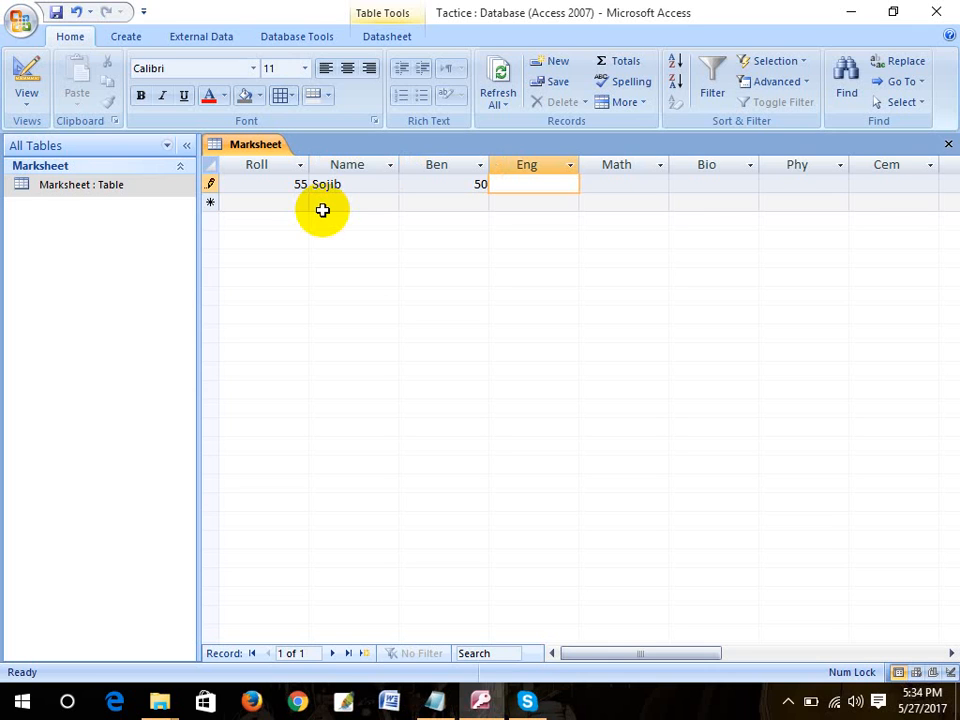
text(45)
key(Tab)
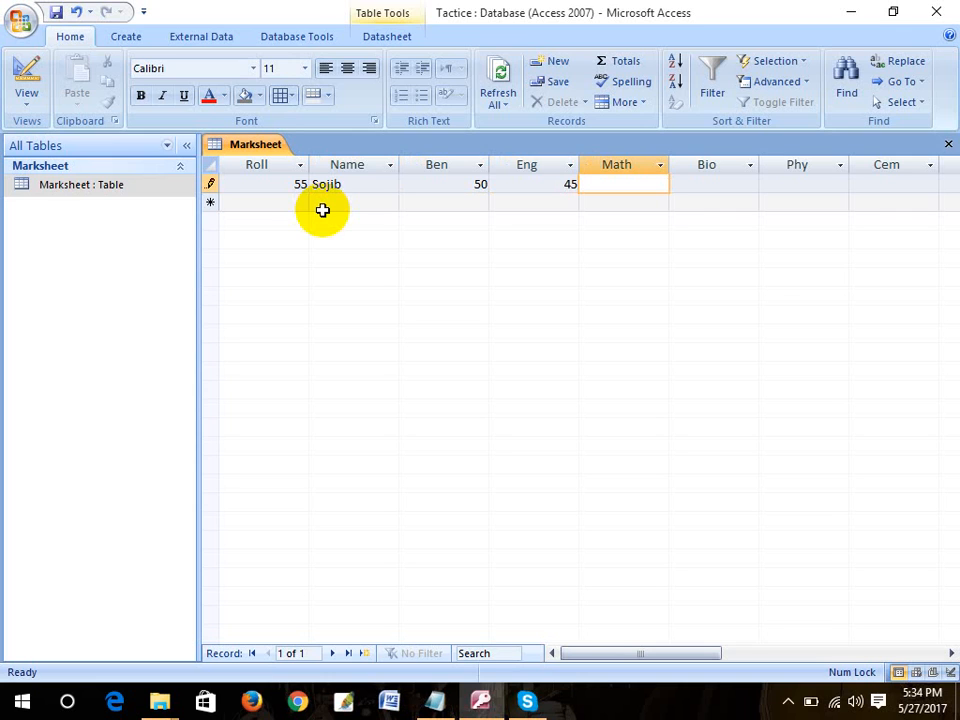
text(40)
key(Tab)
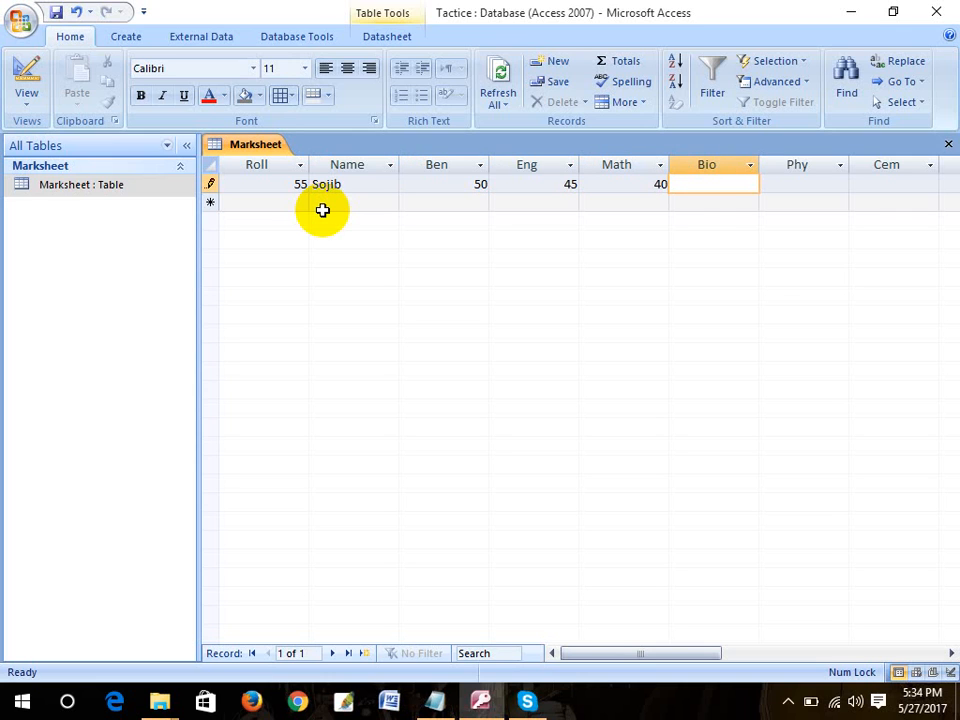
text(60)
key(Tab)
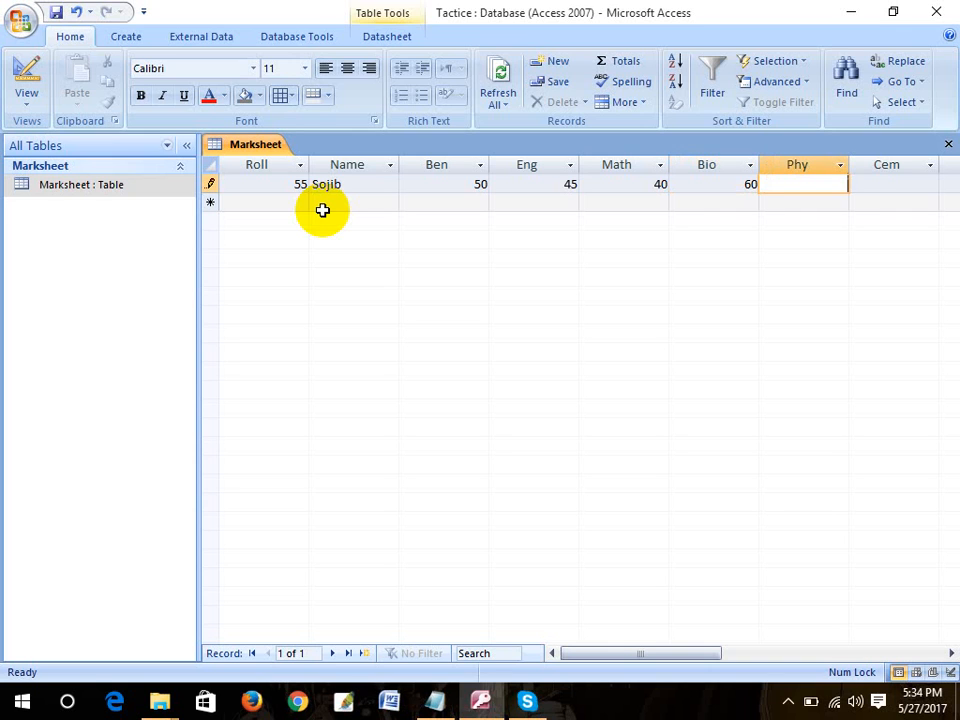
Complete the first record with Phy 59, Cem 55 and ICT 60, leaving Total and Per empty.
text(59)
key(Tab)
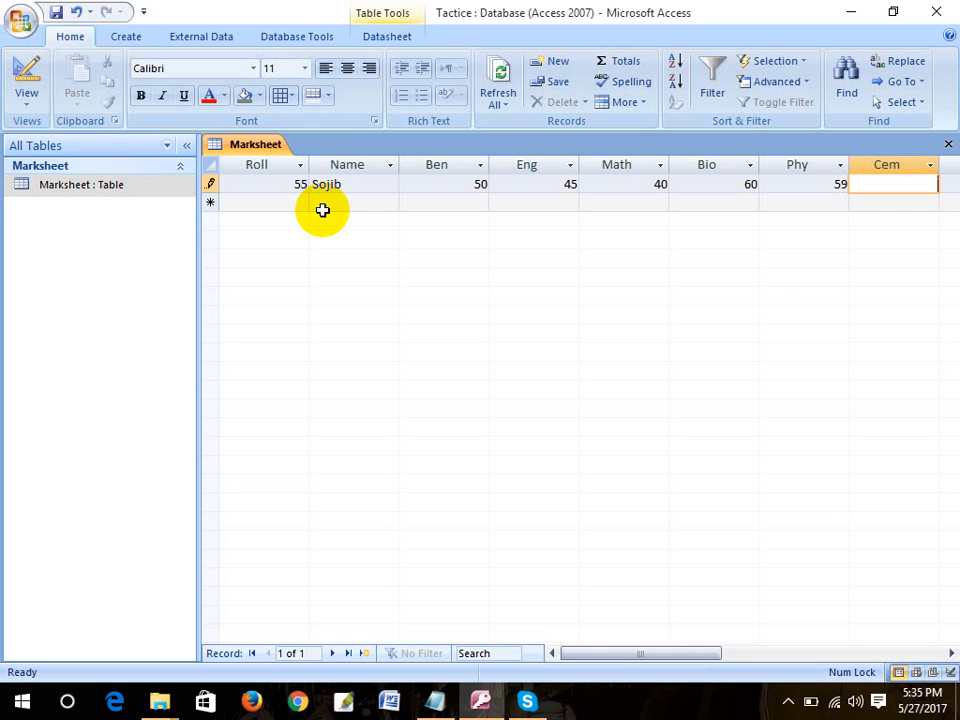
text(55)
key(Tab)
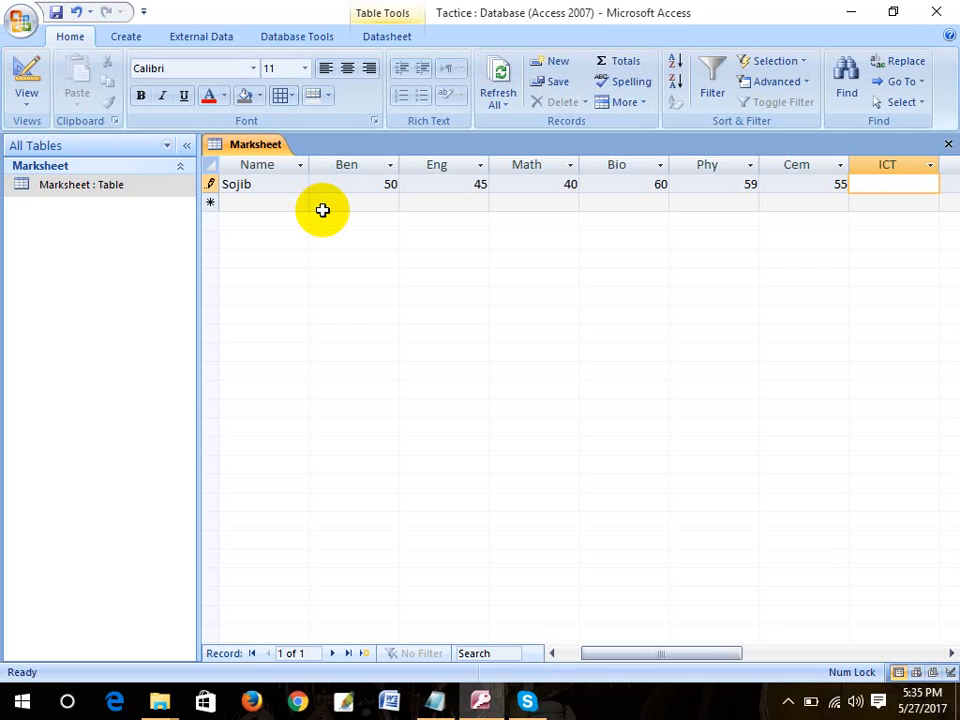
text(60)
key(Tab)
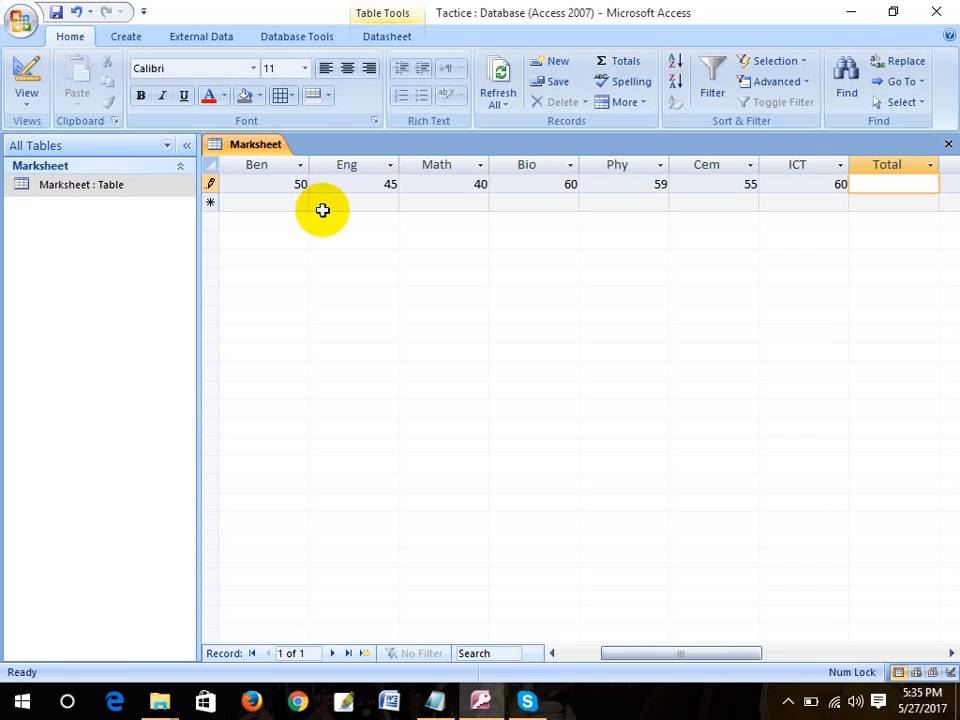
key(Tab)
key(Tab)
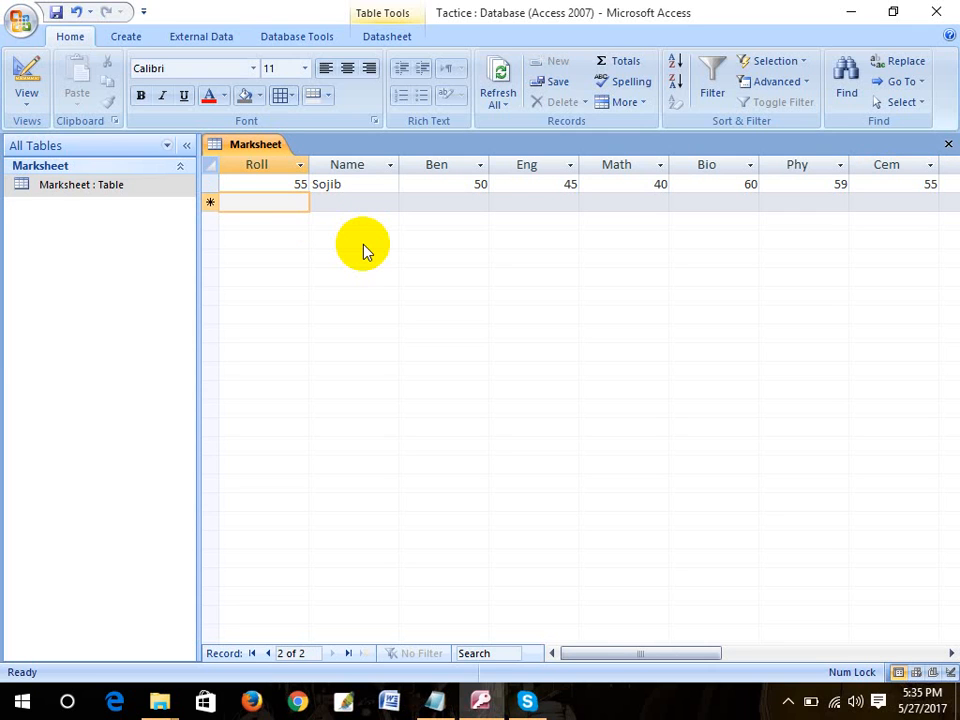
Enter the duplicate roll 55 and the second student's name in the second record.
text(55)
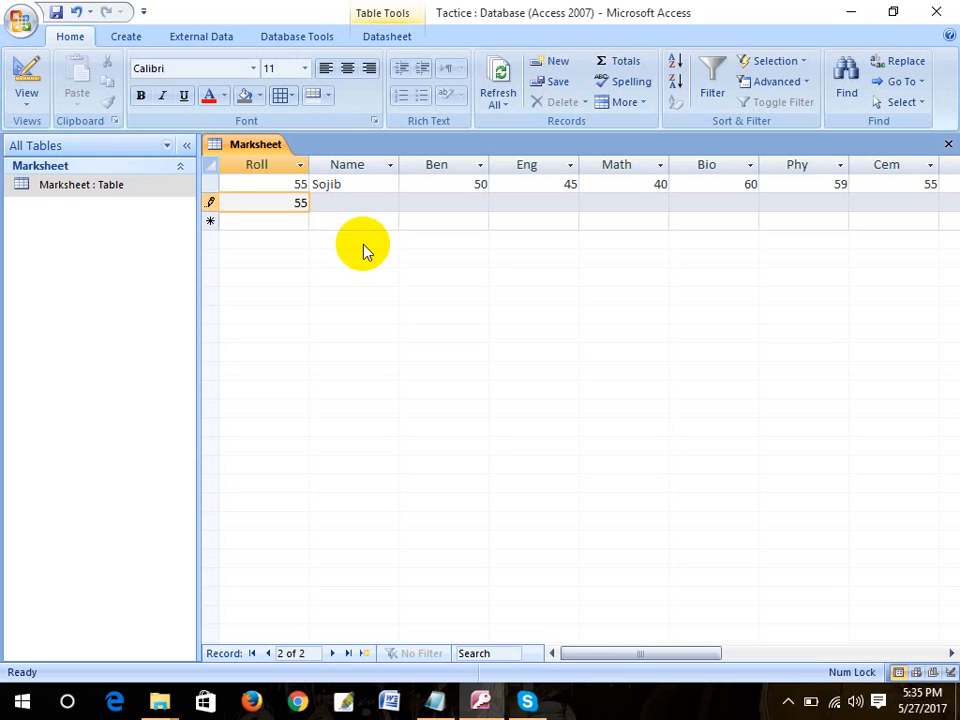
key(Tab)
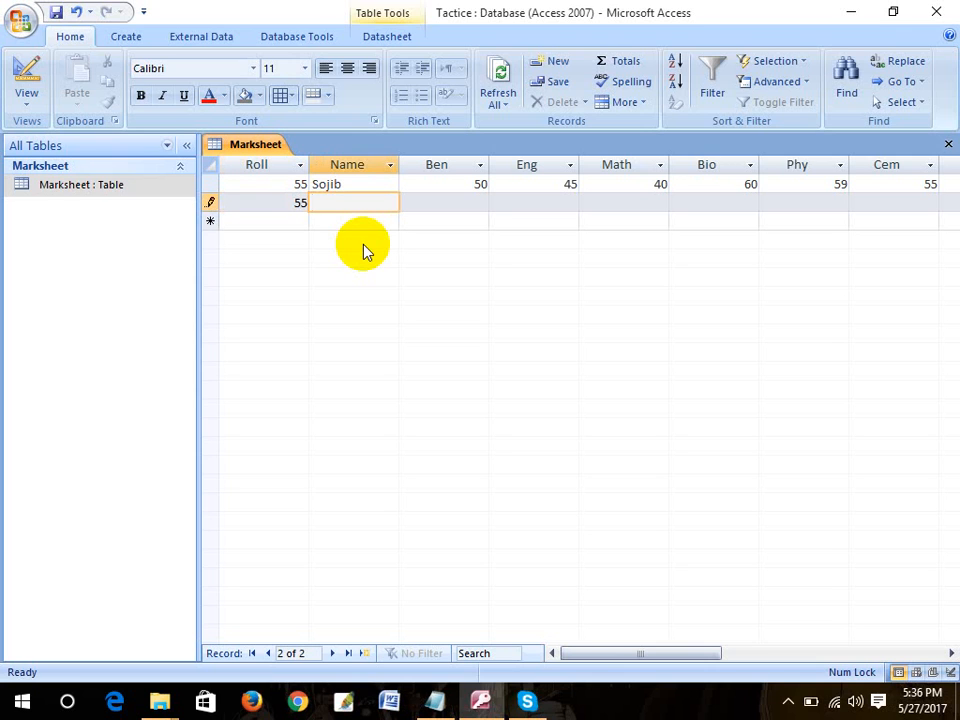
text(Shakil)
key(Tab)
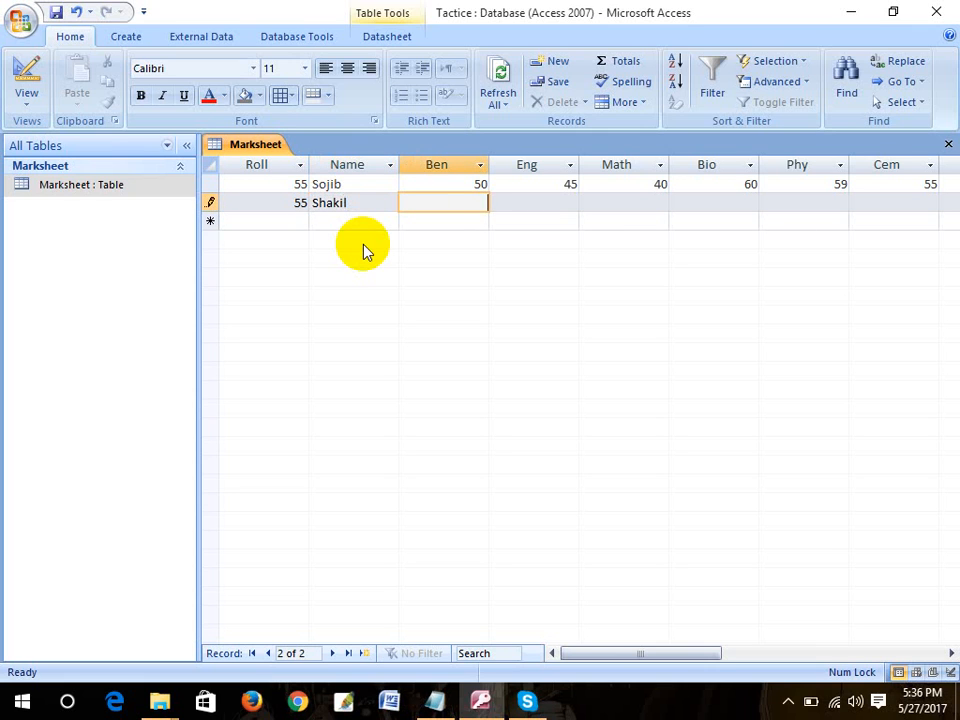
Enter the second student's marks as Ben 51, Eng 44, Math 42 and Bio 58.
text(51)
key(Tab)
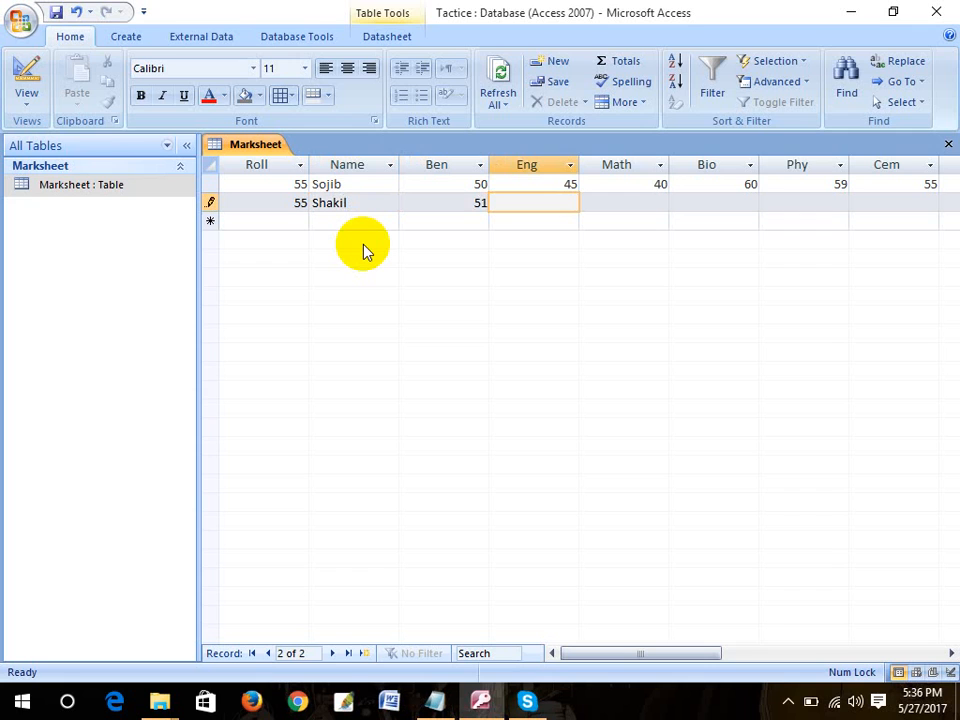
key(Tab)
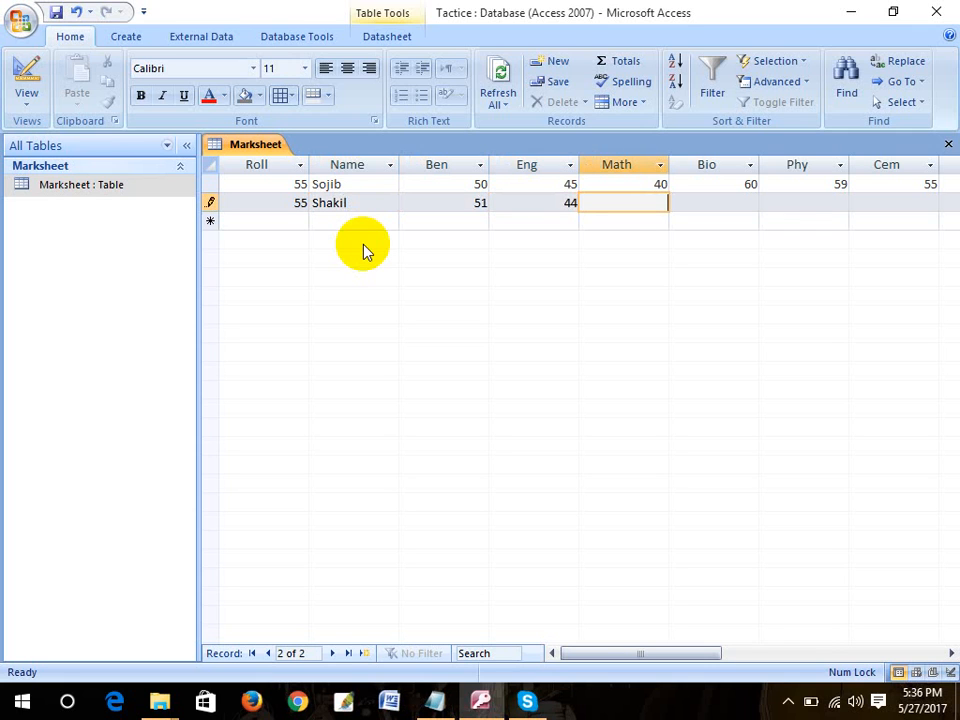
text(42)
key(Tab)
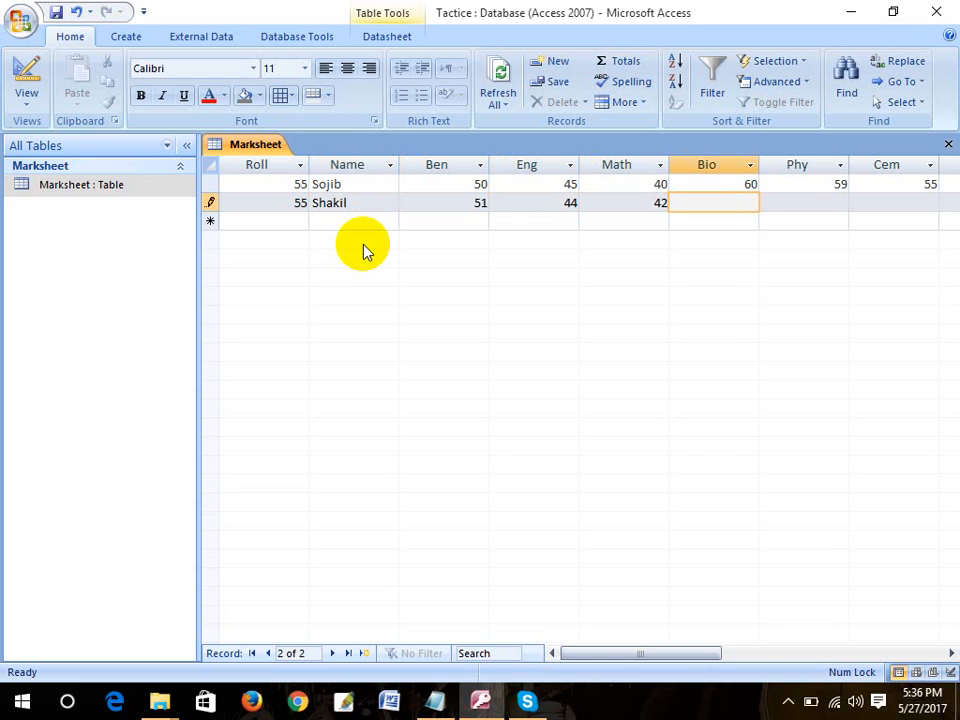
text(58)
key(Tab)
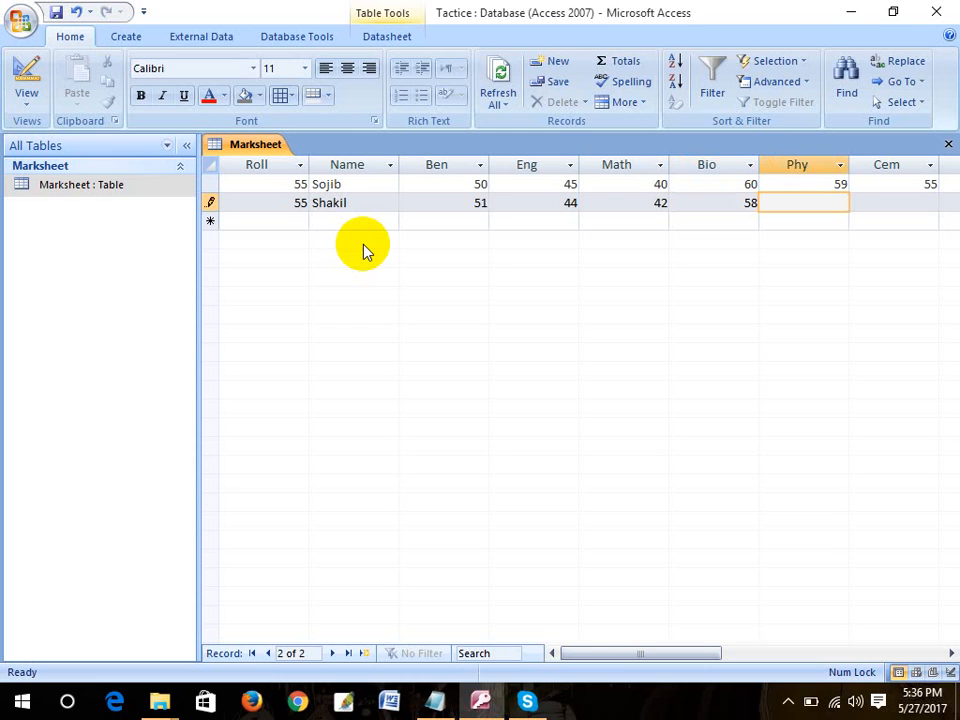
Fill the second record with Phy 60, Cem 40 and ICT 55, leaving Total and Per empty.
text(60)
key(Tab)
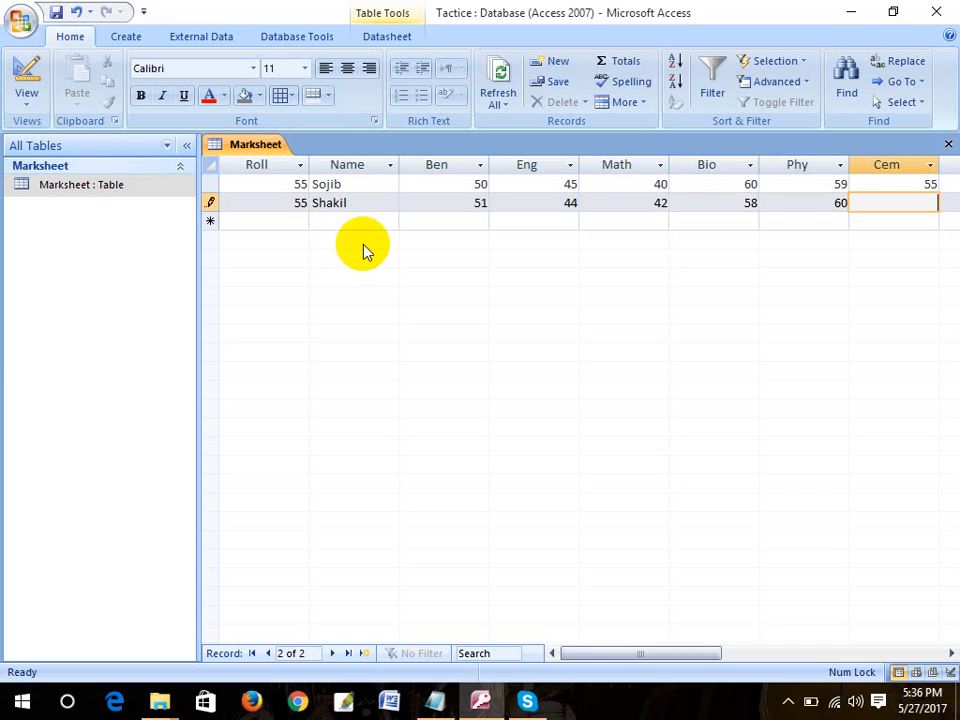
text(40)
key(Tab)
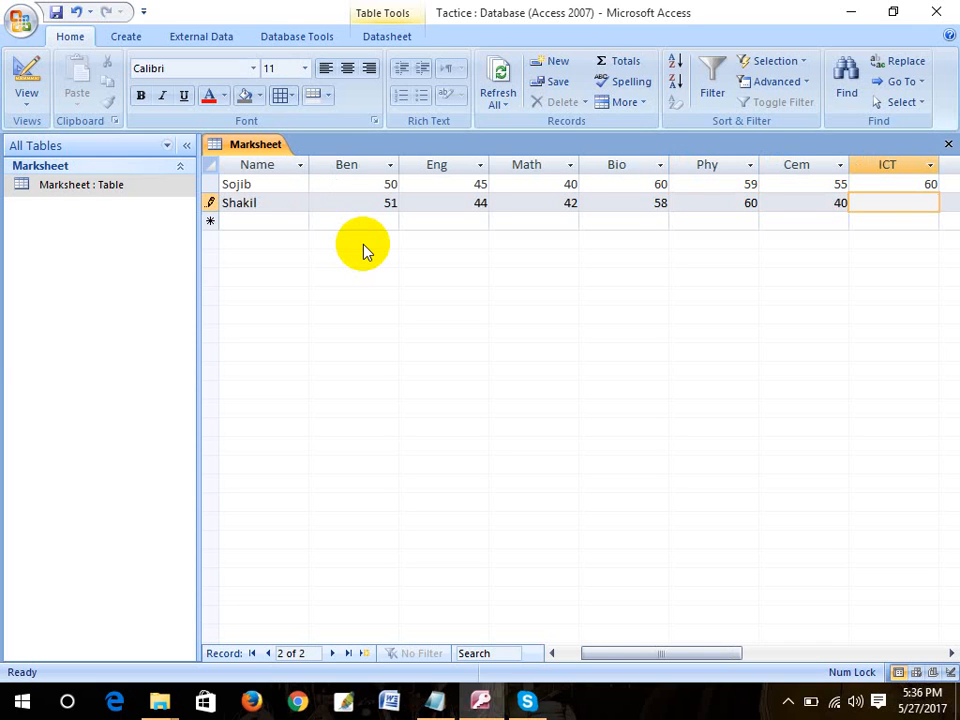
text(55)
key(Tab)
key(Tab)
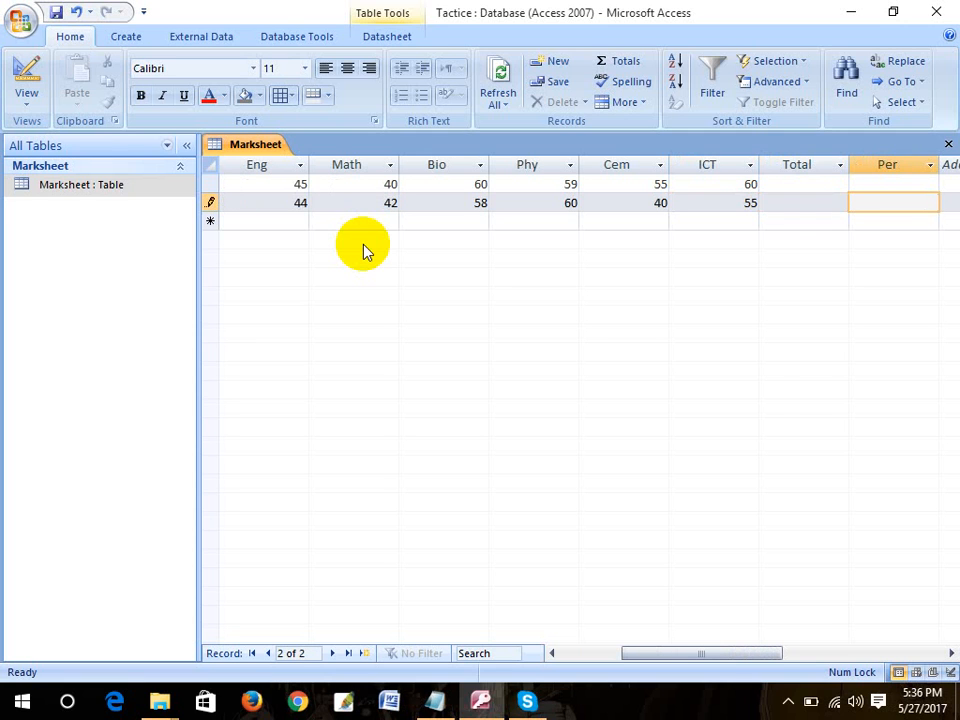
Try to commit the second record with its duplicate roll number, dismissing each resulting message.
key(Tab)
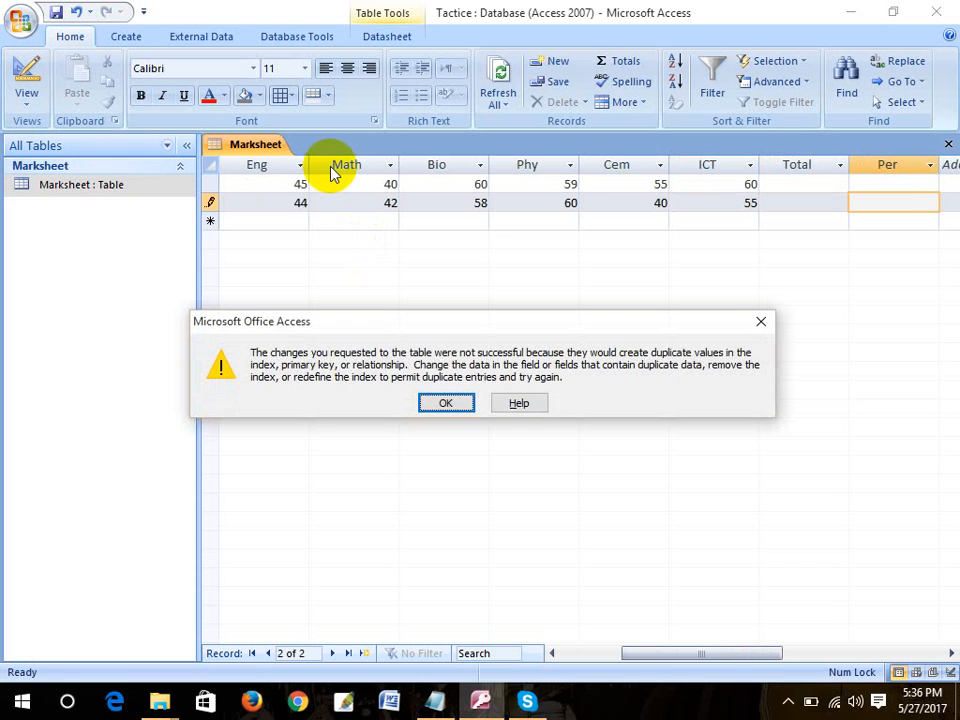
click(762, 325)
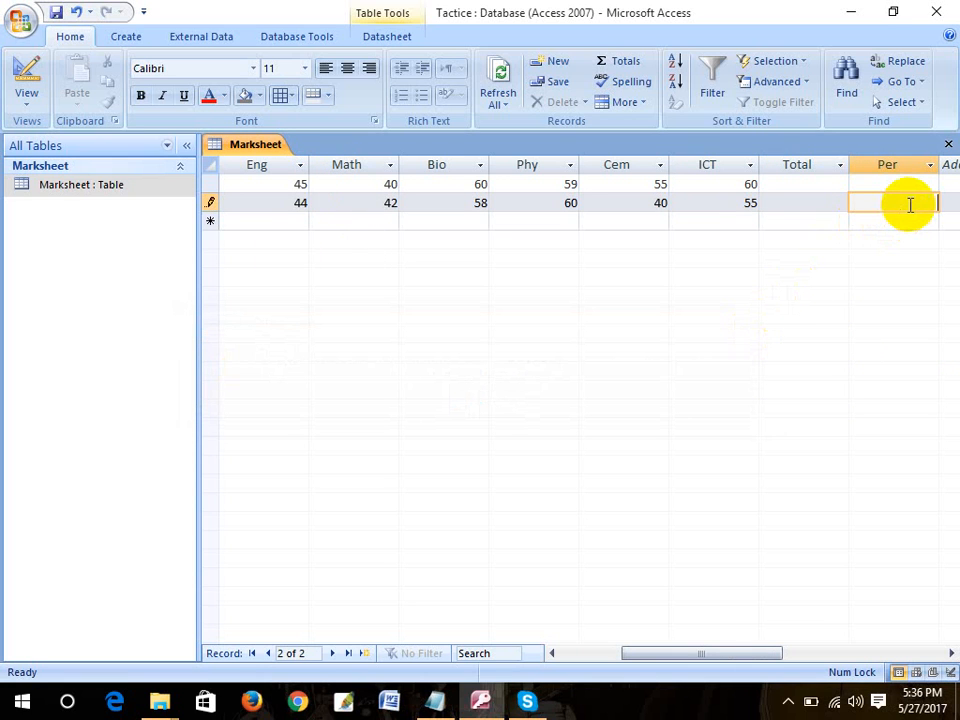
key(Tab)
click(446, 405)
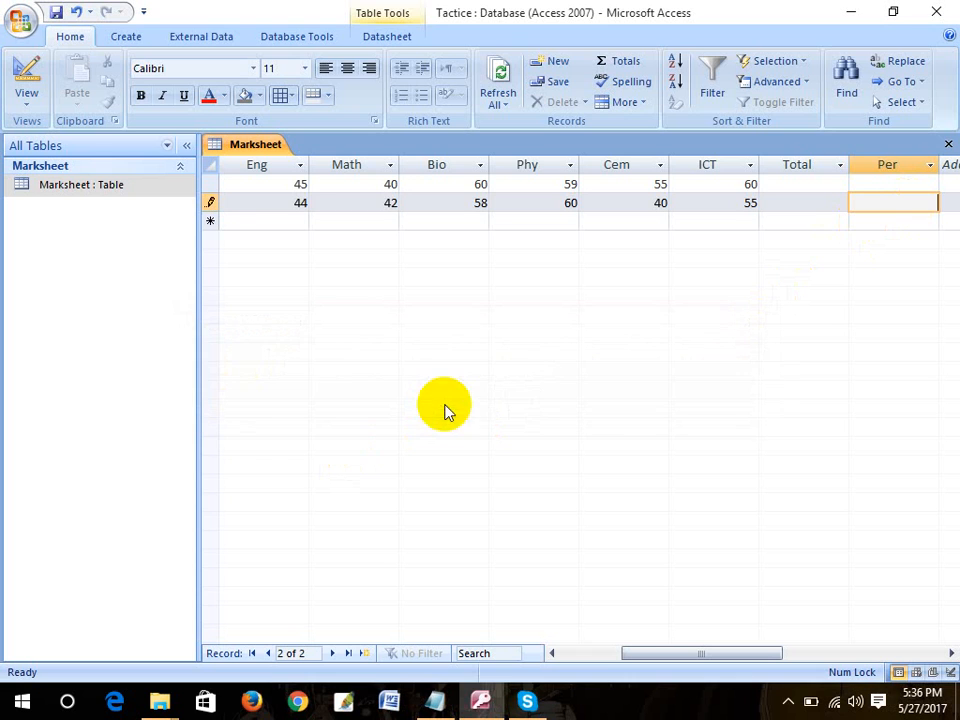
click(885, 203)
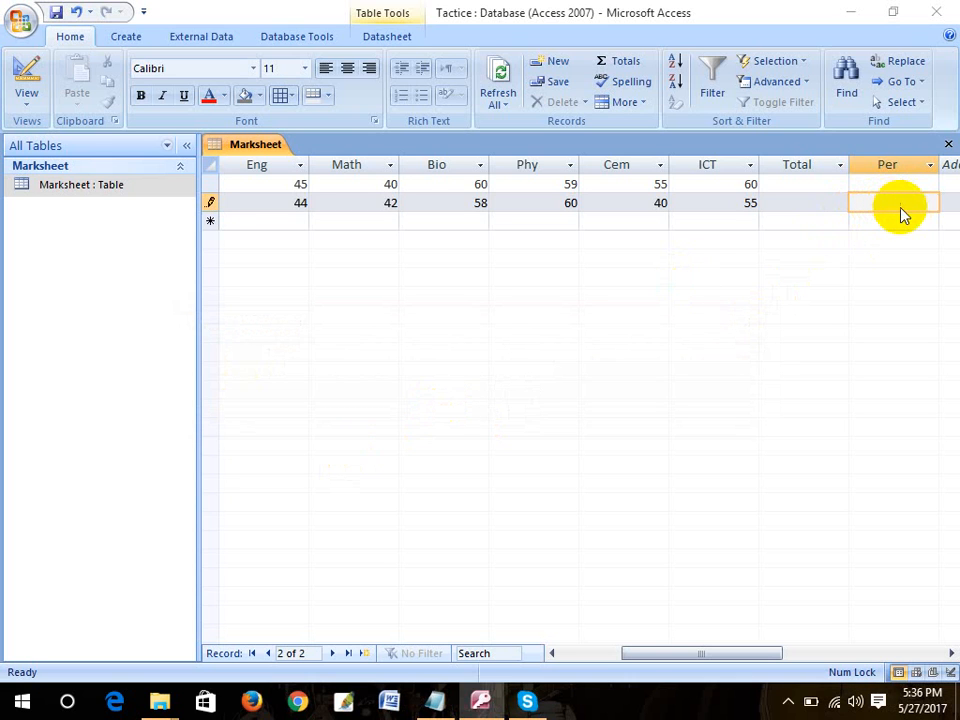
key(Tab)
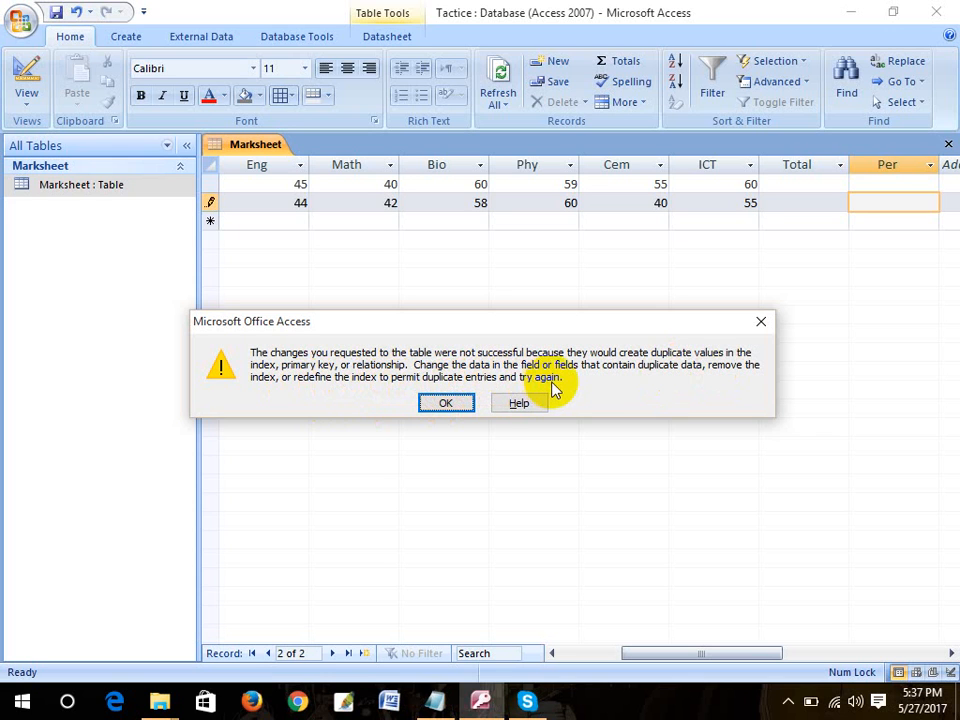
drag(534, 318, 655, 284)
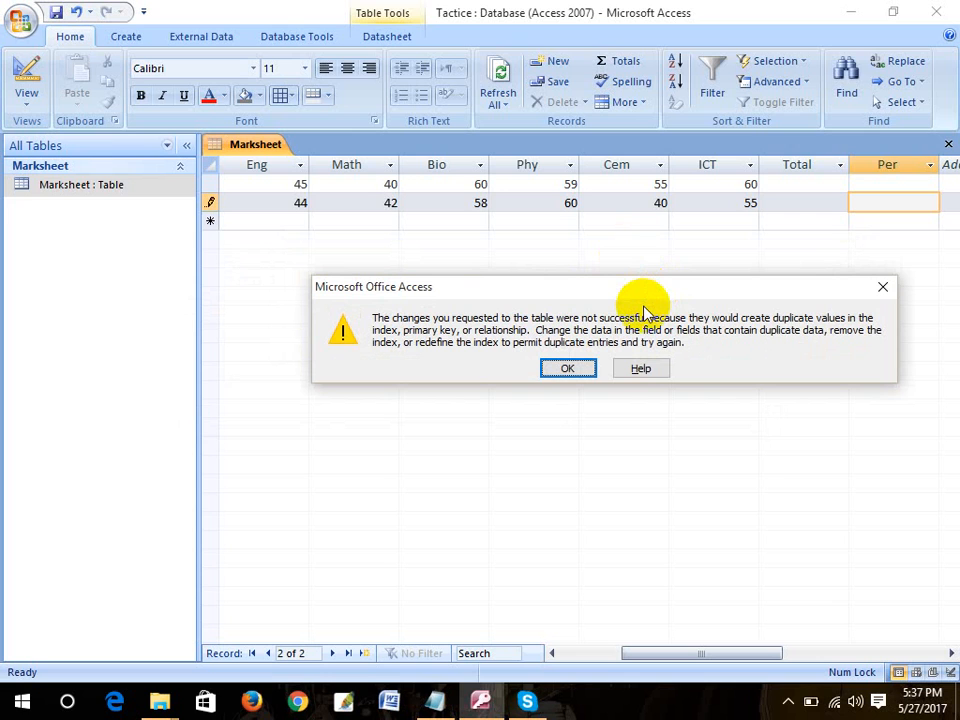
click(883, 287)
Change the second record's roll to 56 and commit the record, moving on to a new one.
drag(707, 658, 536, 658)
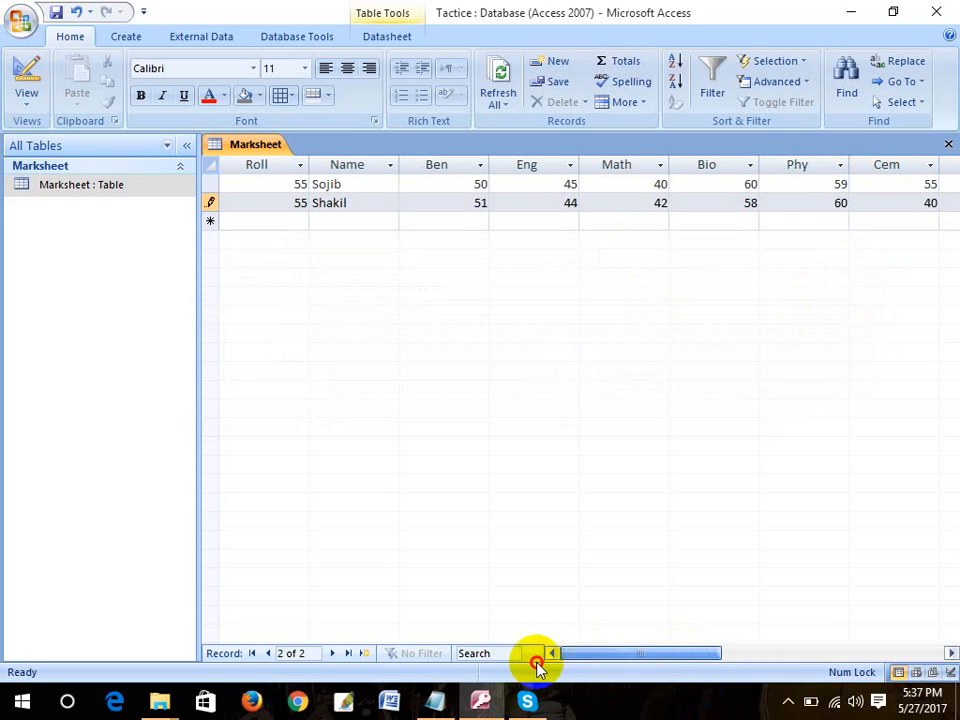
click(298, 204)
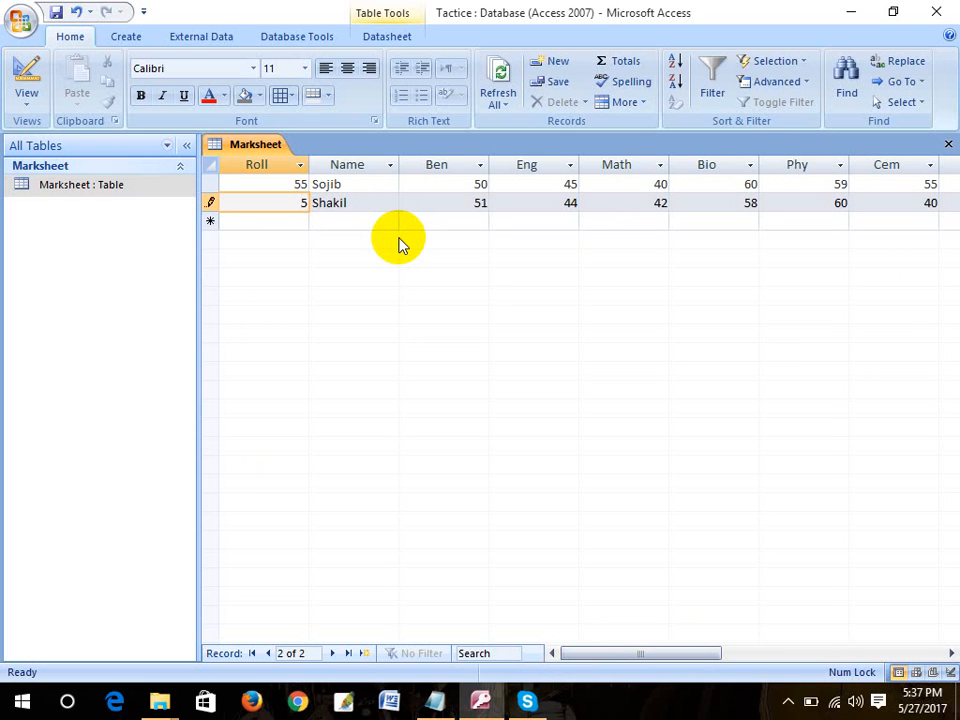
text(6)
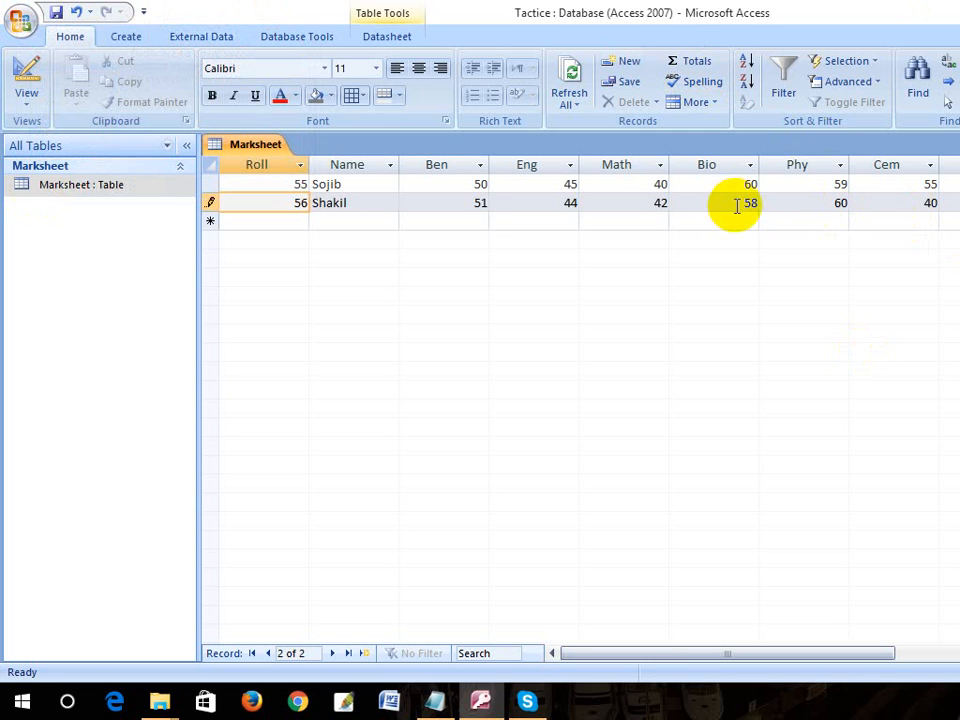
key(Tab)
key(Tab)
key(Tab)
key(Tab)
key(Tab)
key(Tab)
key(Tab)
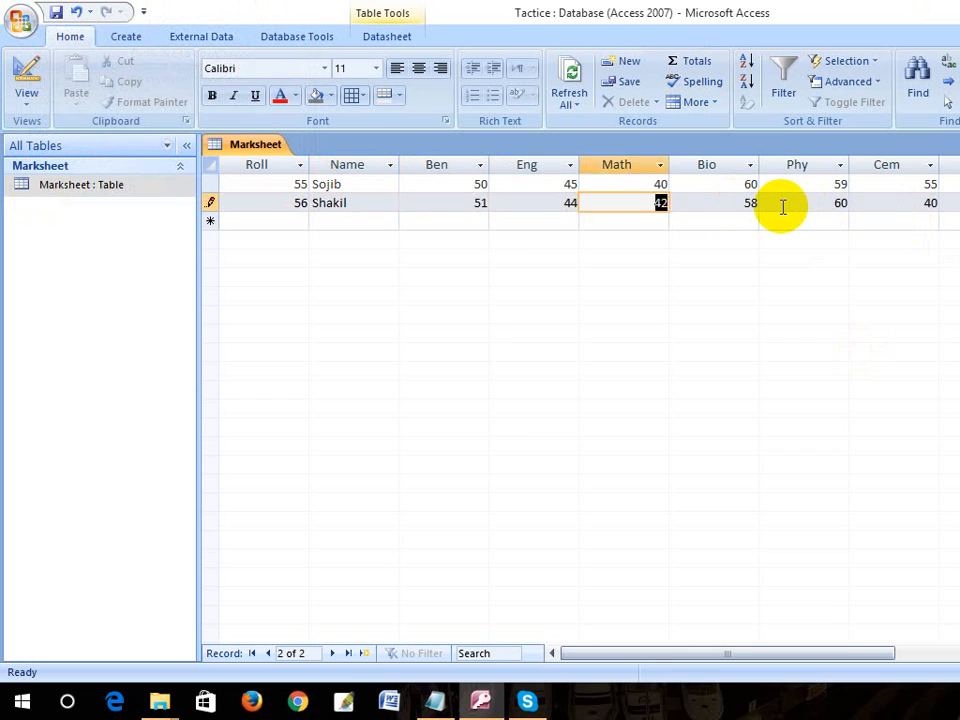
key(Tab)
key(Tab)
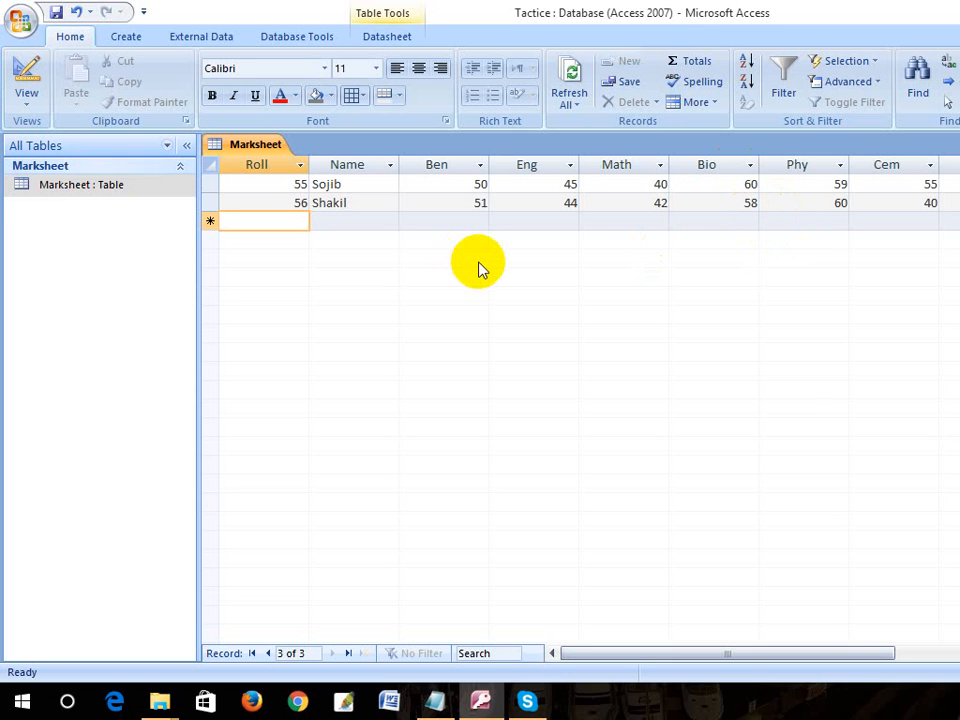
Enter roll 54 and the third student's name in the new record.
text(54)
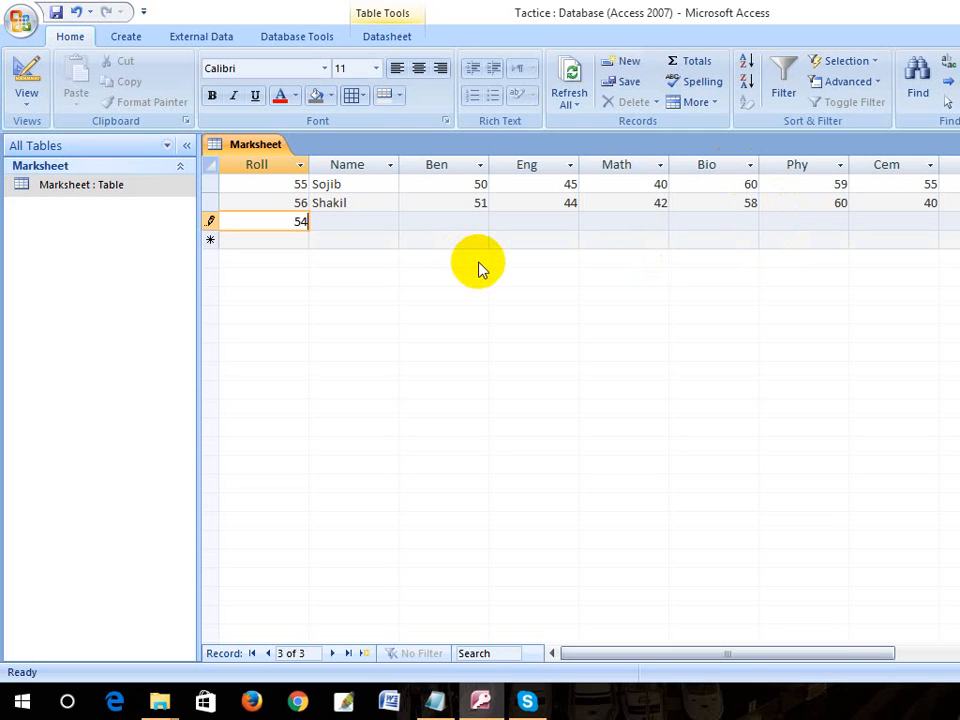
key(Tab)
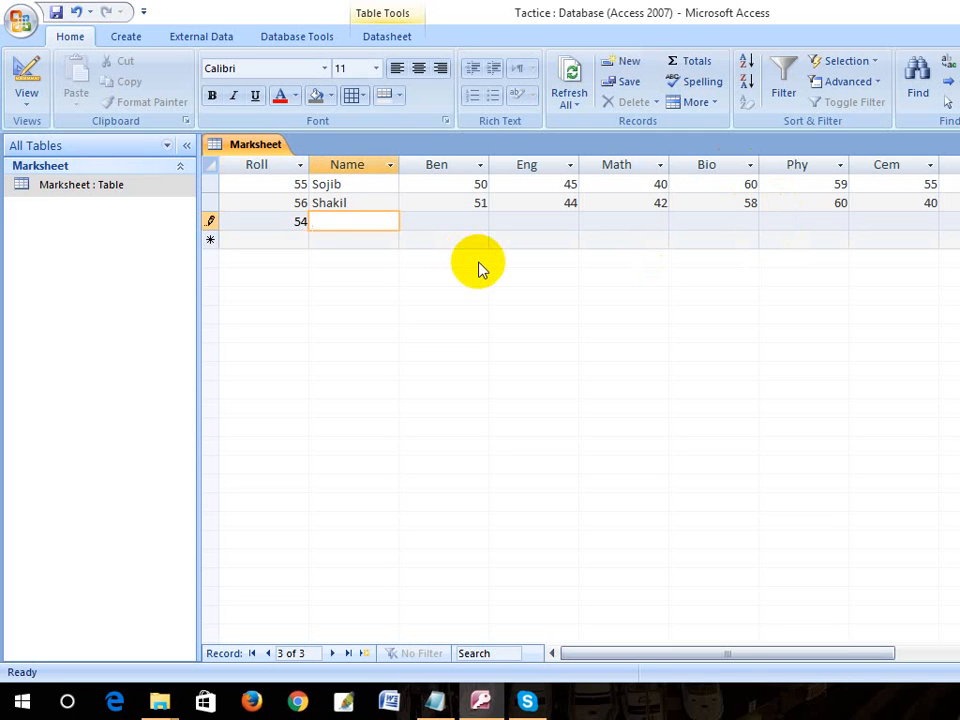
text(Rony)
key(Tab)
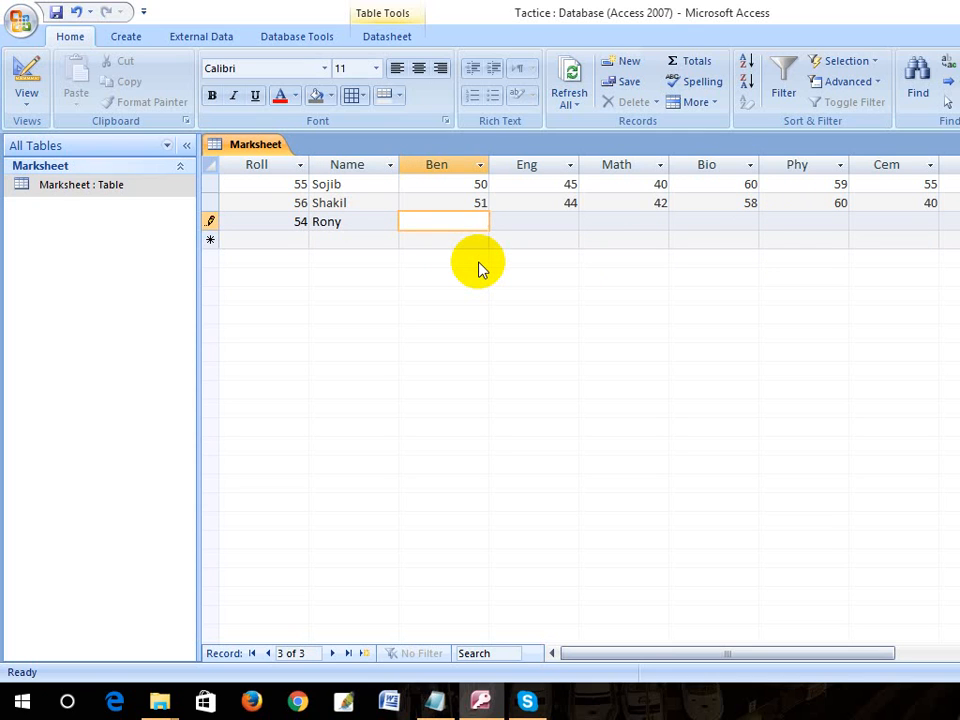
Enter the third student's marks as Ben 50, Eng 56 and Math 45.
text(50)
key(Tab)
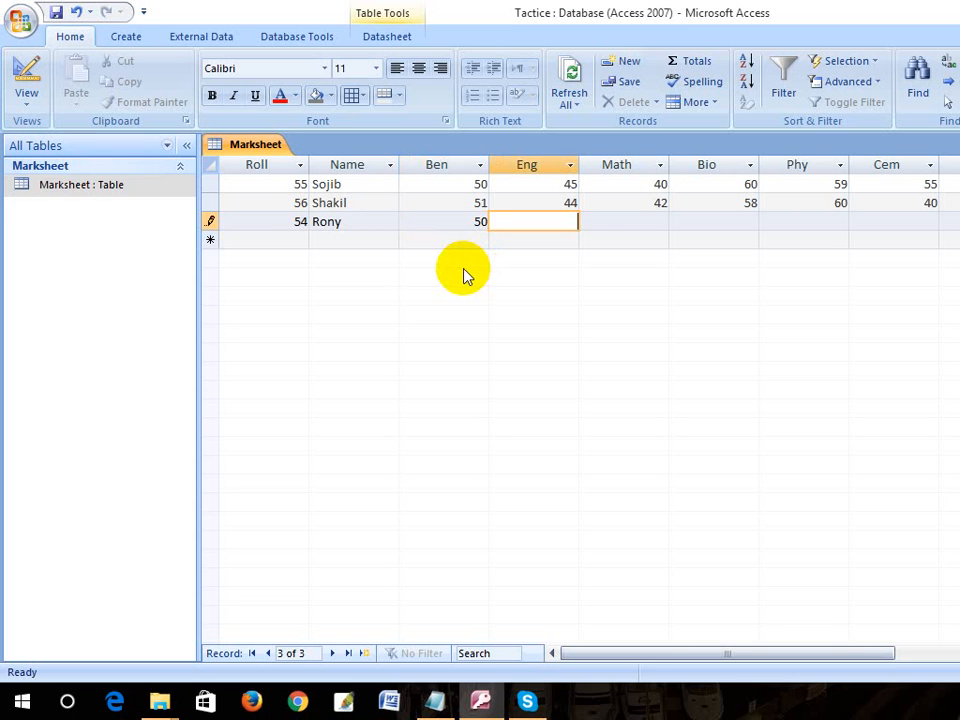
text(56)
key(Tab)
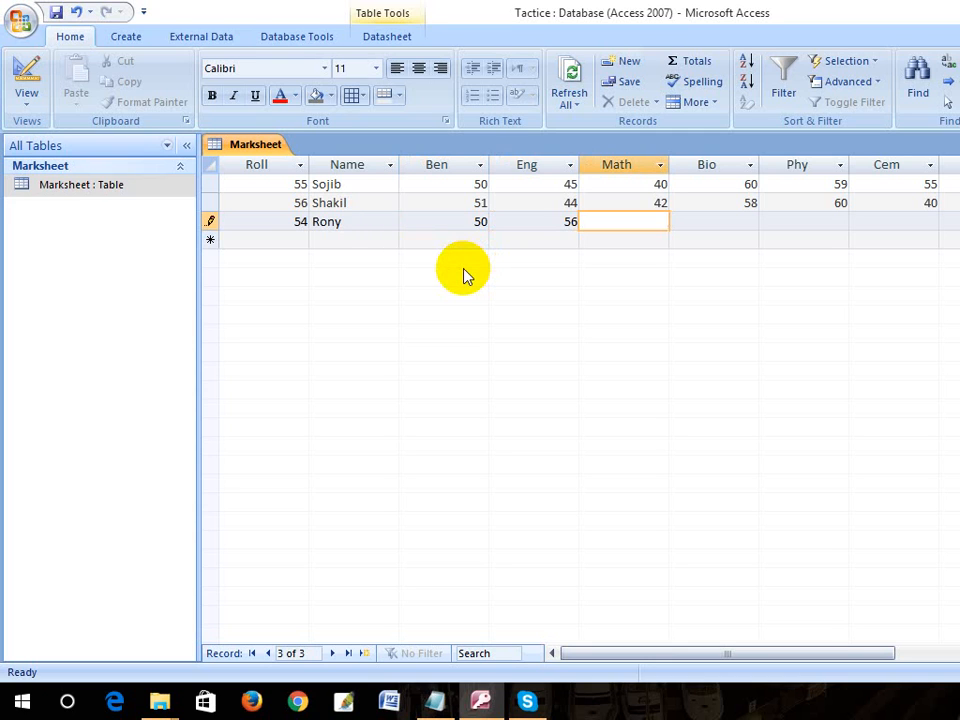
text(45)
key(Tab)
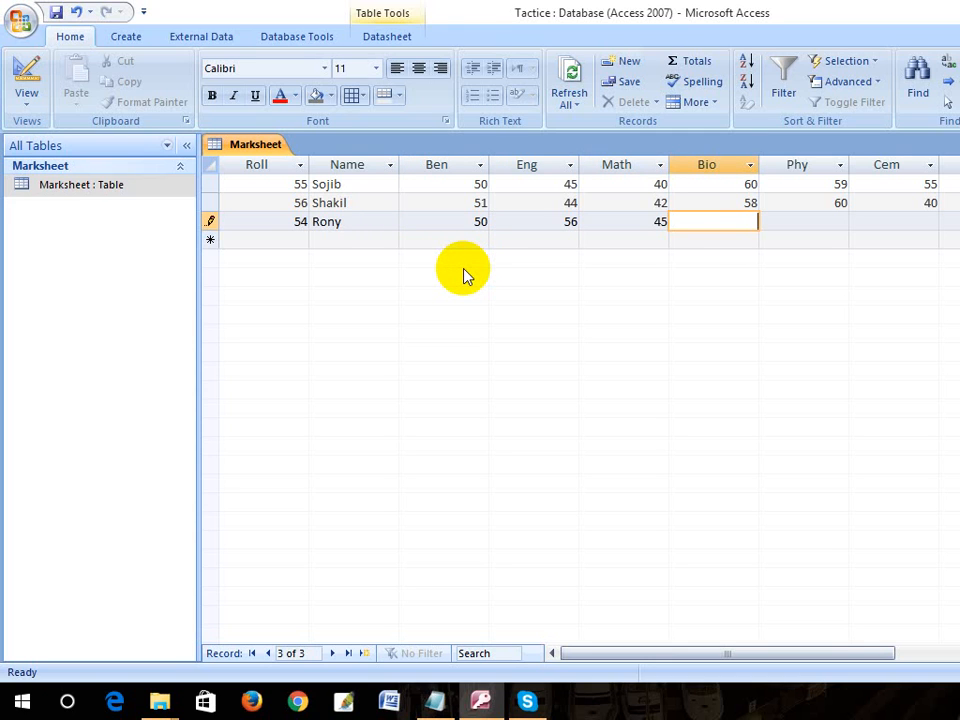
Enter Bio 43, Phy 55 and Cem 54 for the third student and save the record.
text(6)
key(BackSpace)
text(43)
key(Tab)
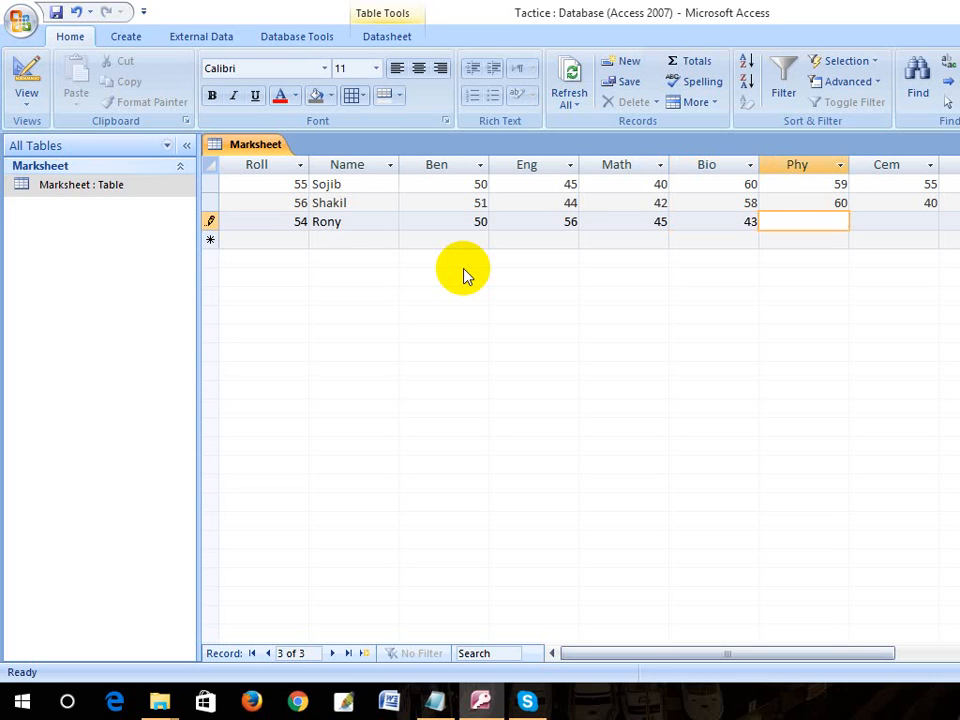
text(55)
key(Tab)
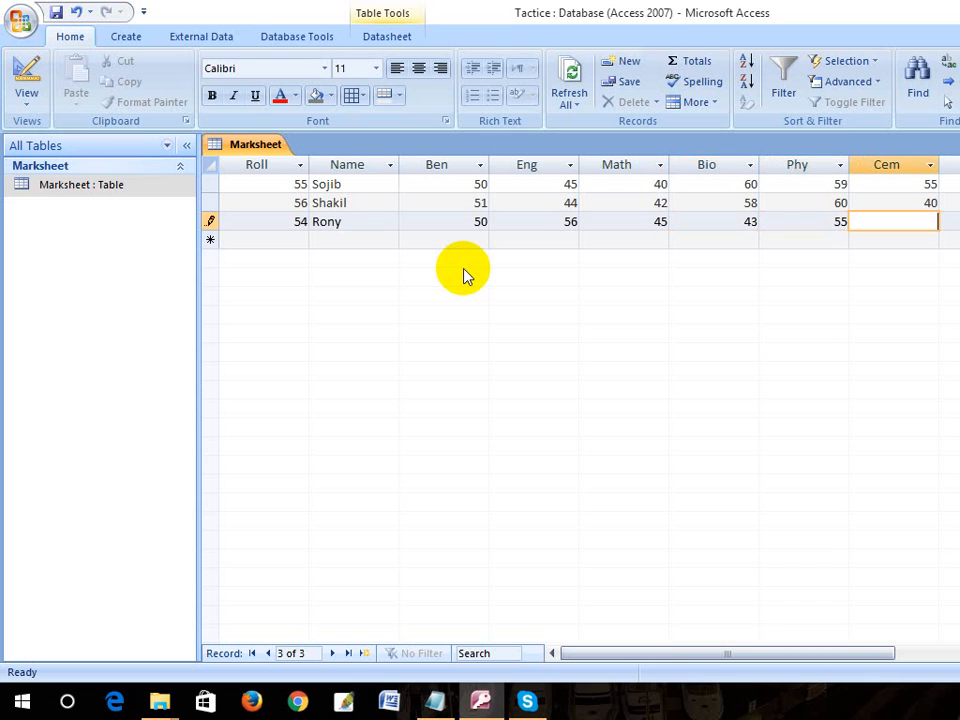
text(54)
key(Tab)
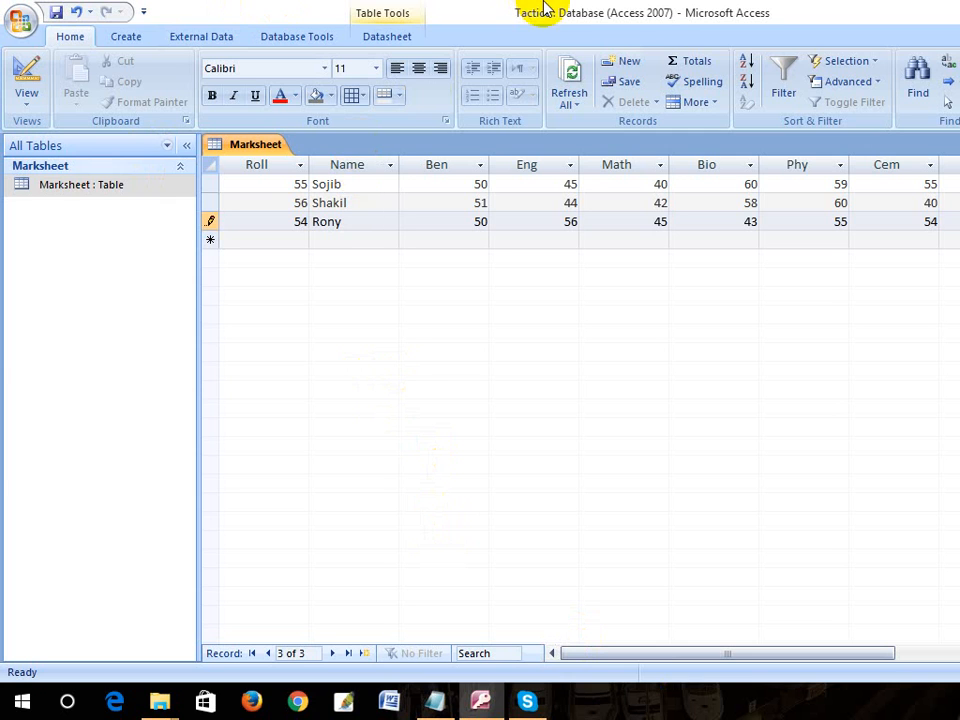
click(56, 12)
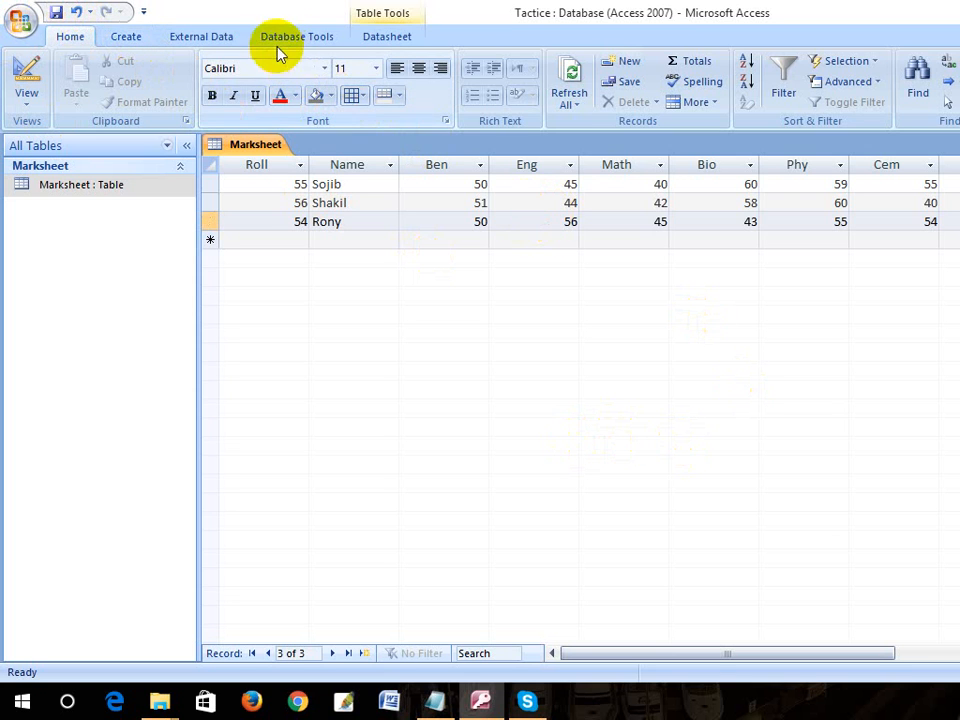
Create a new query in design view and add the Marksheet table to it.
click(129, 38)
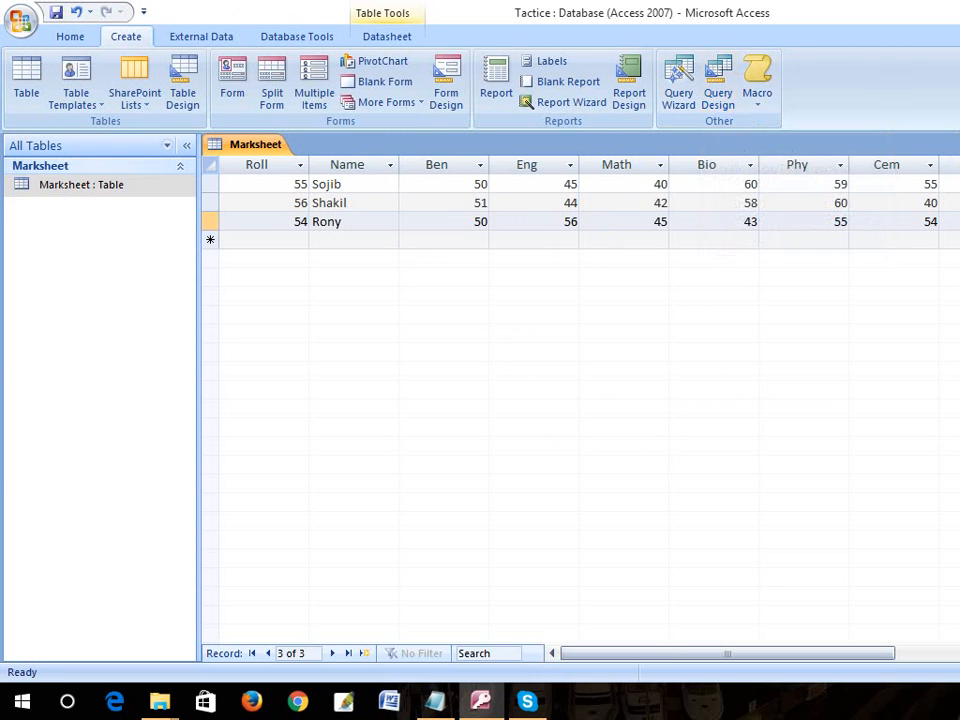
click(720, 82)
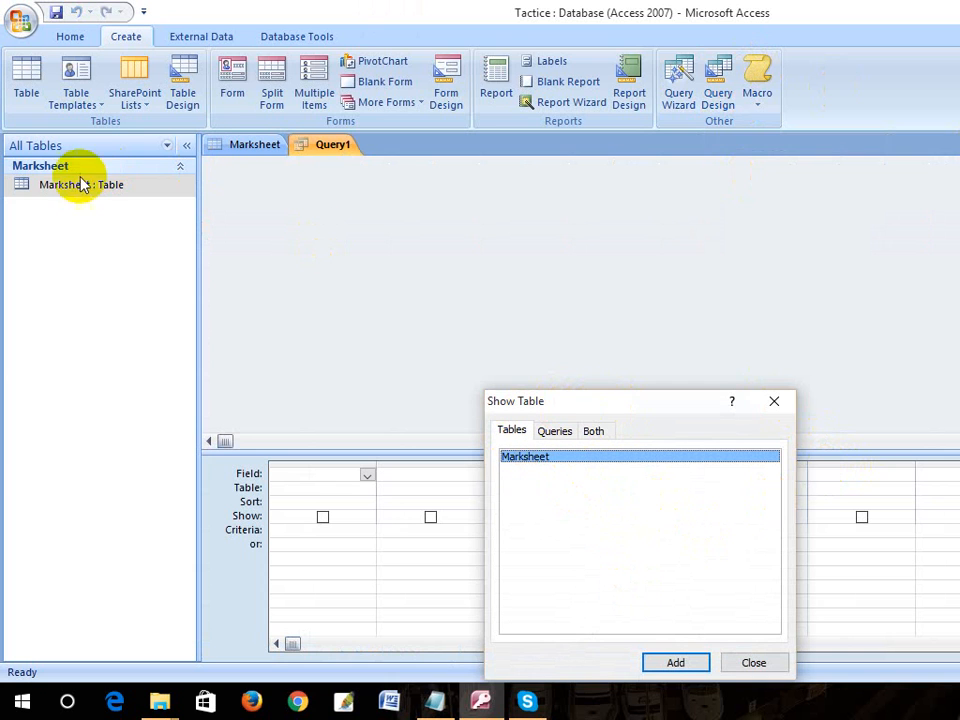
click(672, 661)
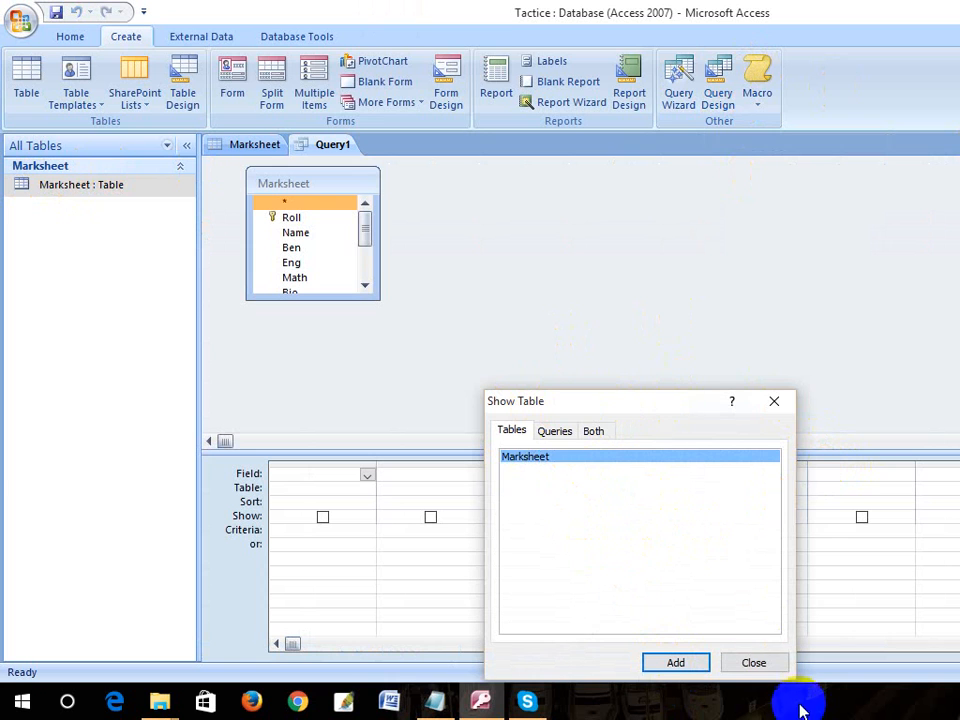
click(760, 668)
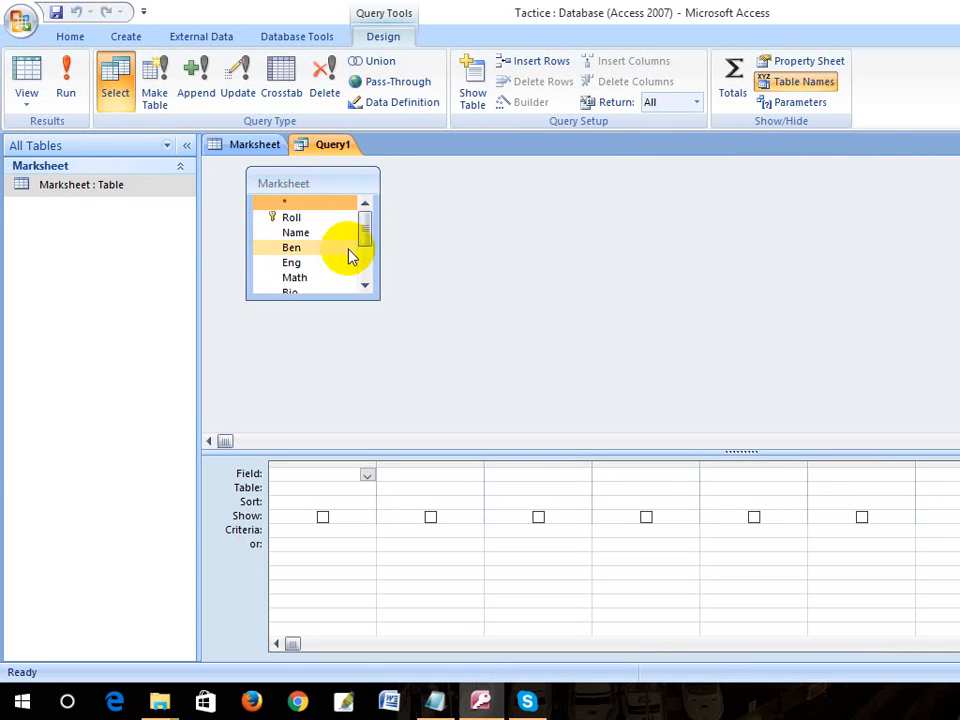
Add the Total field of the Marksheet table to the query and make it an update query.
scroll(352, 255, down, 2)
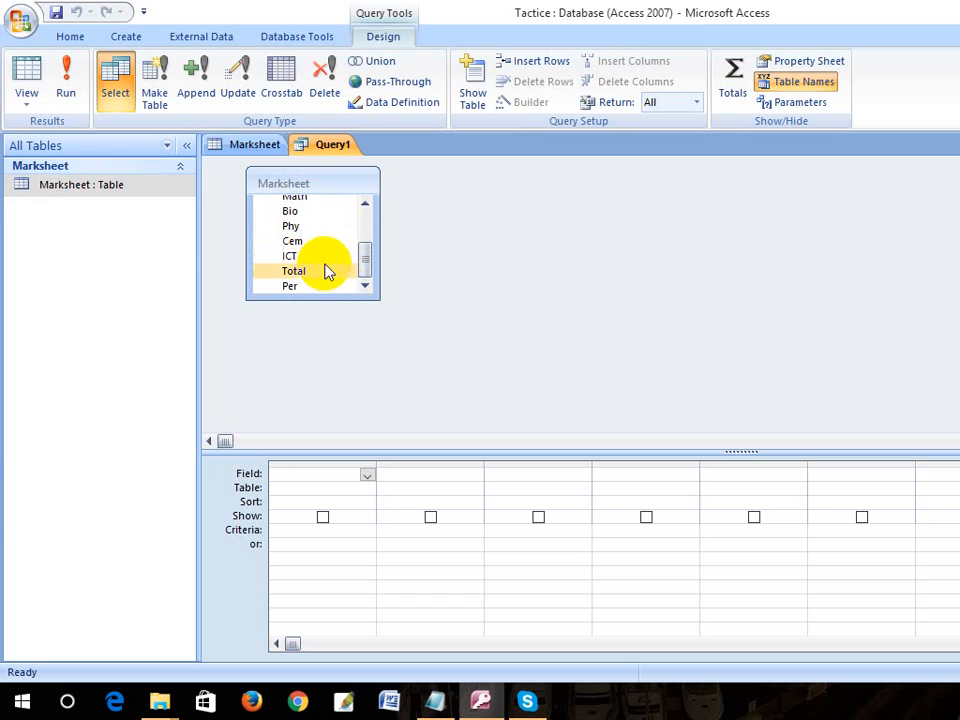
click(318, 274)
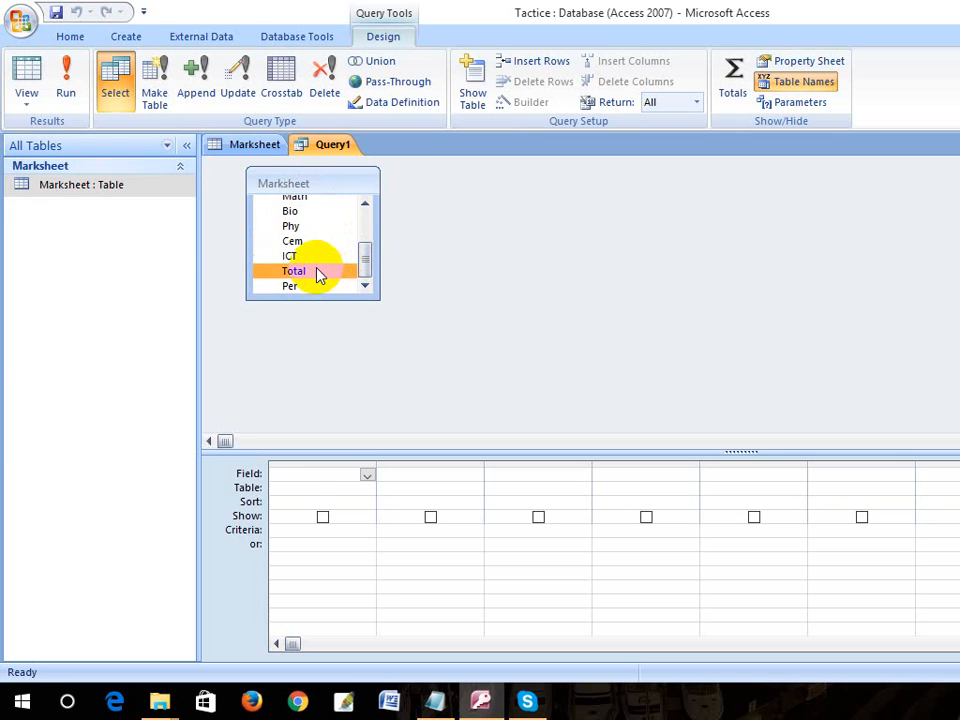
double_click(318, 274)
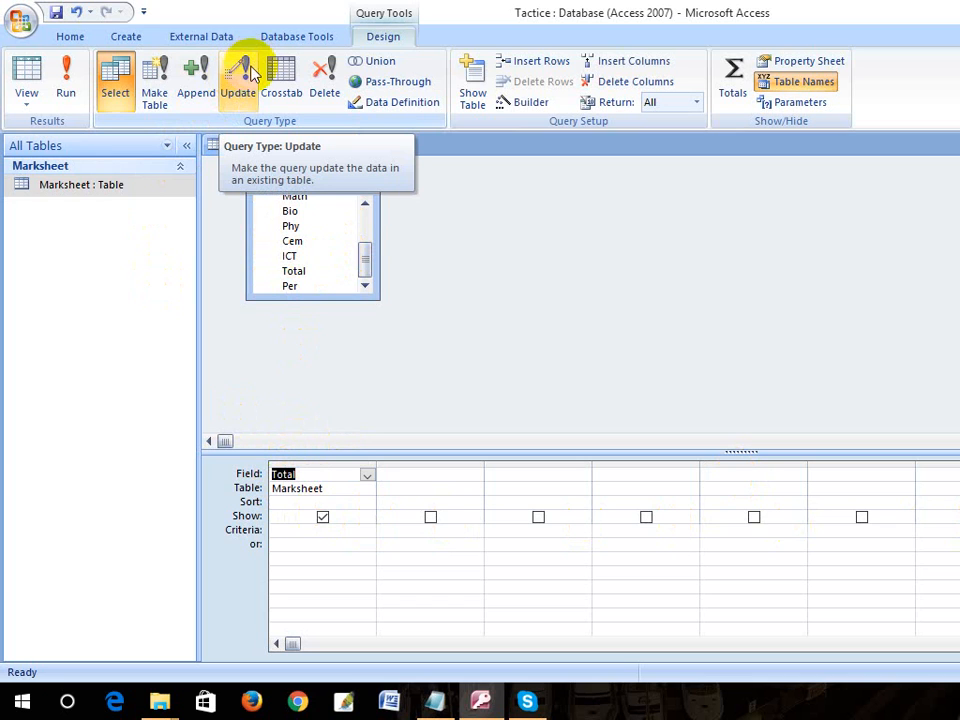
click(238, 87)
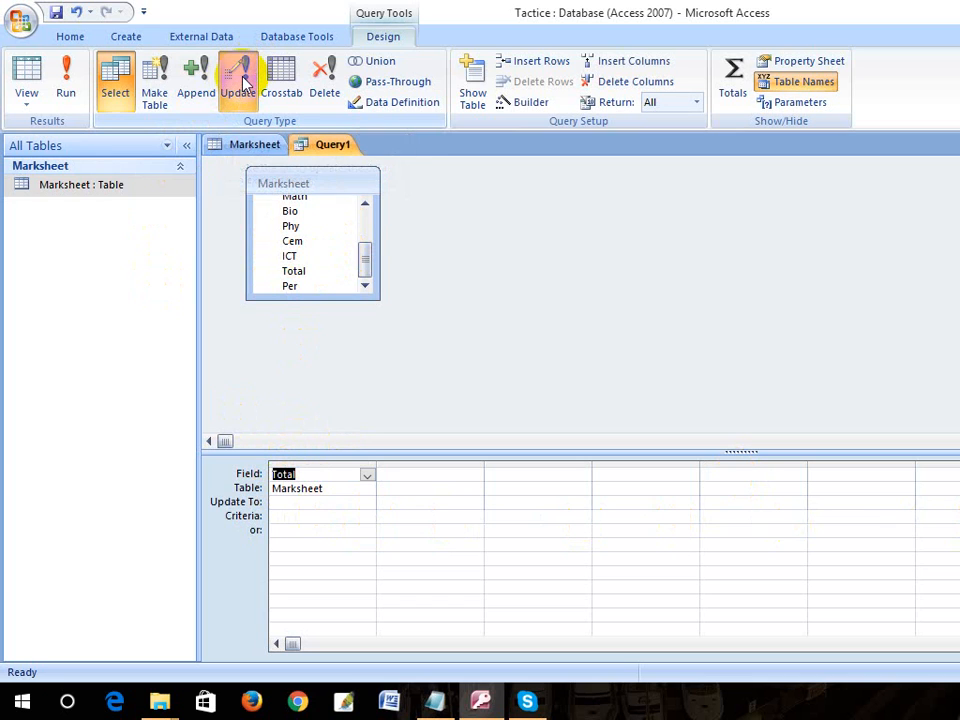
Start the Update To expression of the Total field with [ben]+[eng]+[math]+[.
click(302, 501)
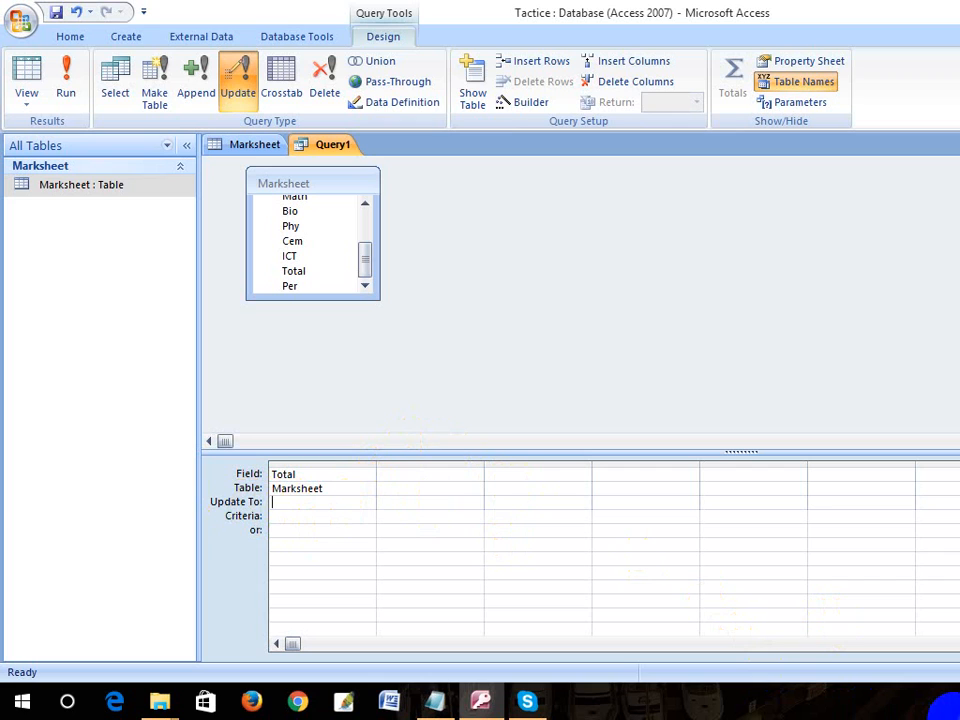
text([ben]+[eng]+[math])
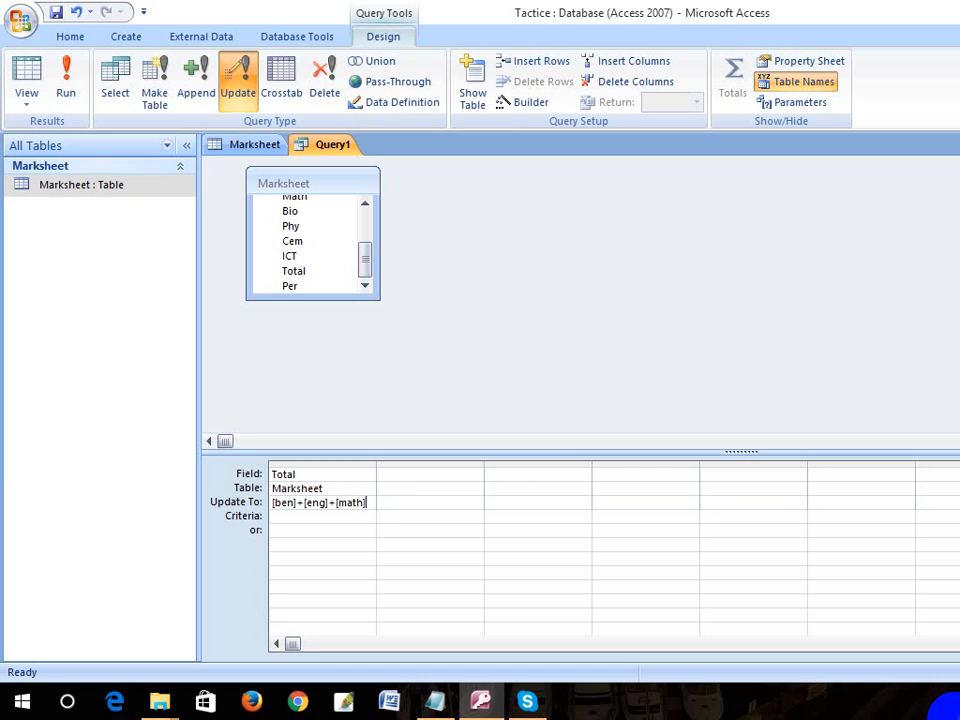
text(+[)
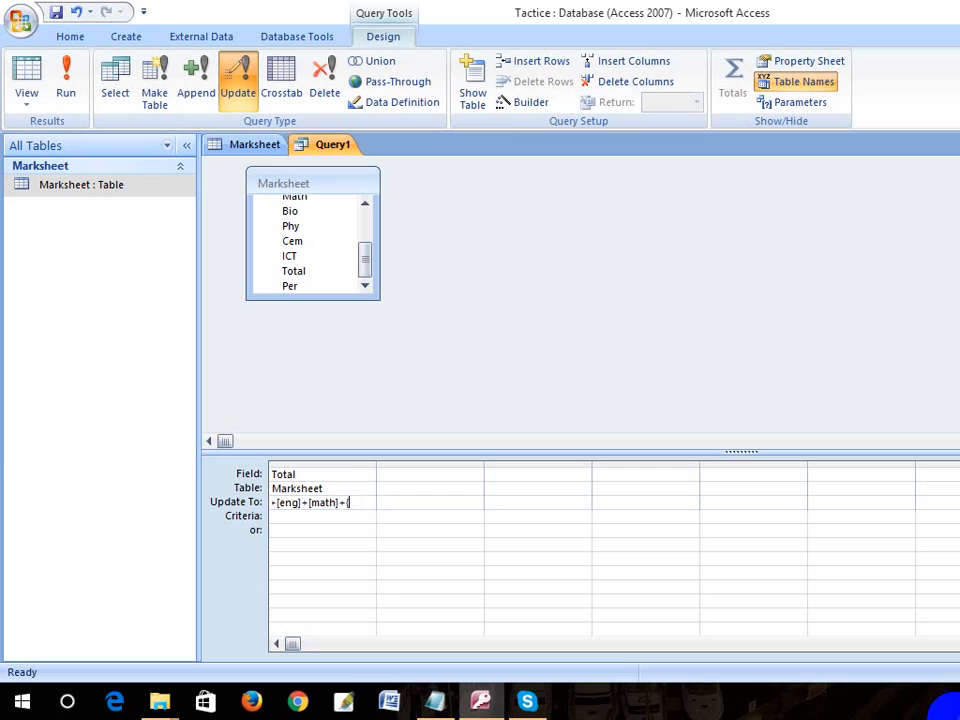
key(BackSpace)
text([)
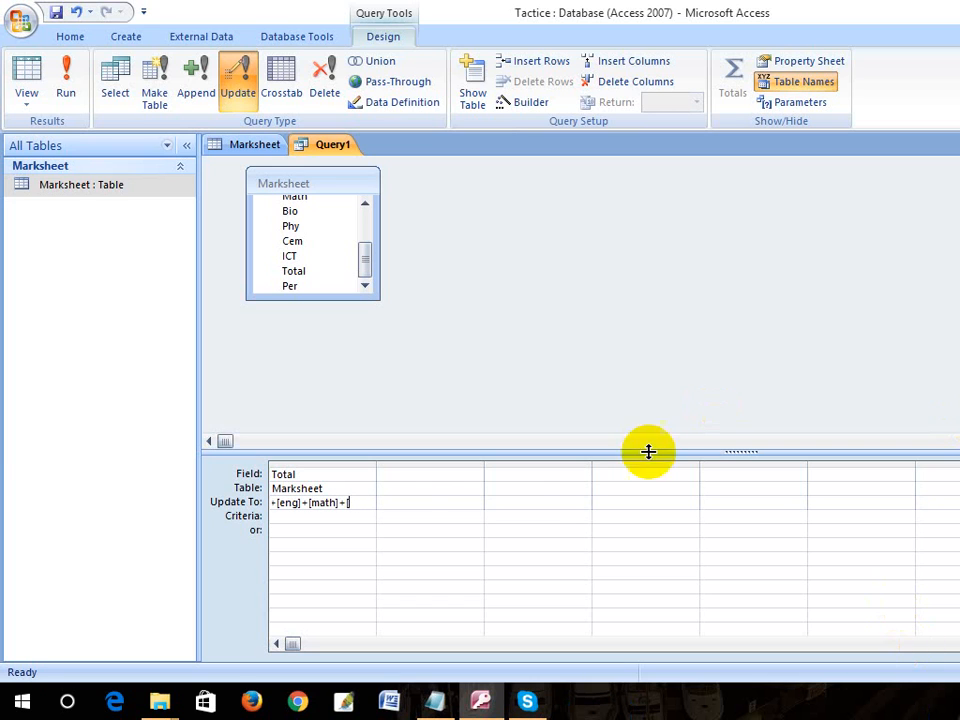
Show the Total update expression in the Zoom dialog and set its font to bold and a larger size.
right_click(331, 503)
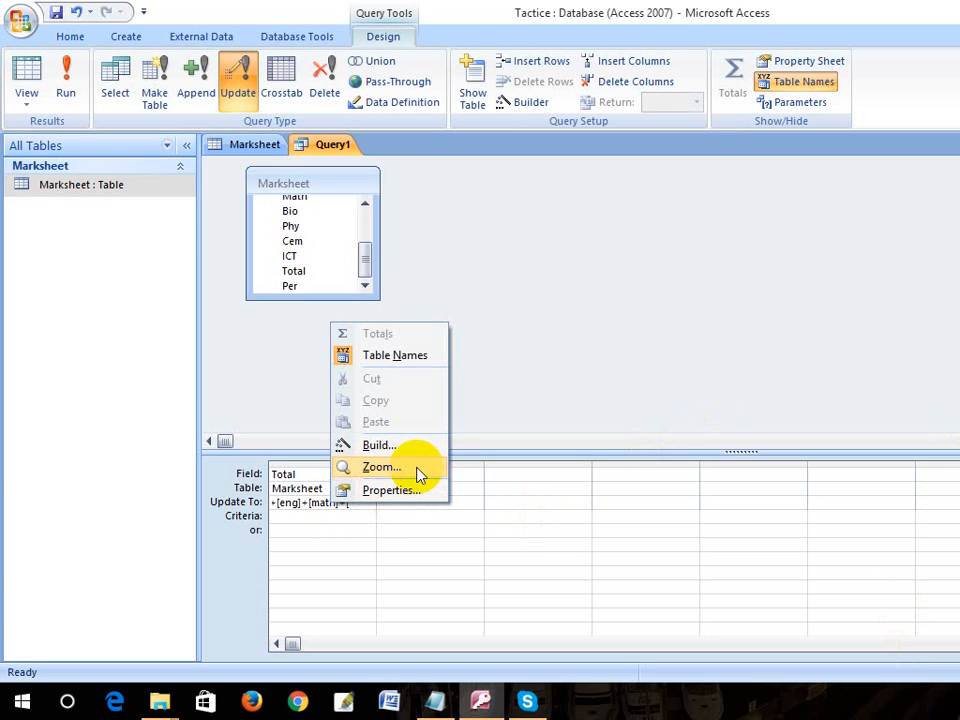
click(416, 467)
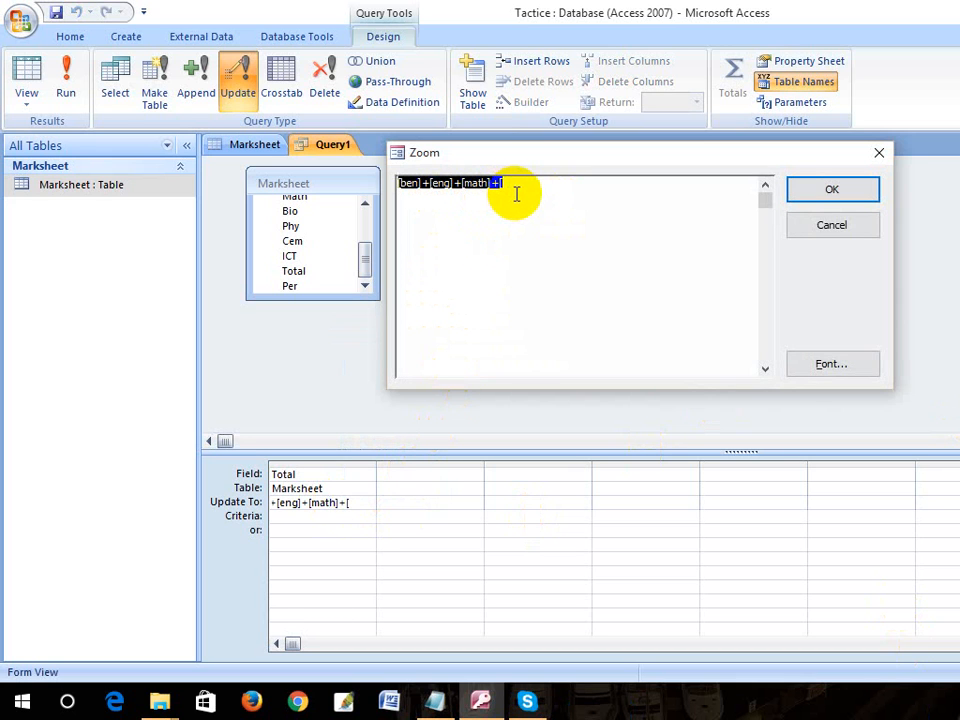
click(836, 365)
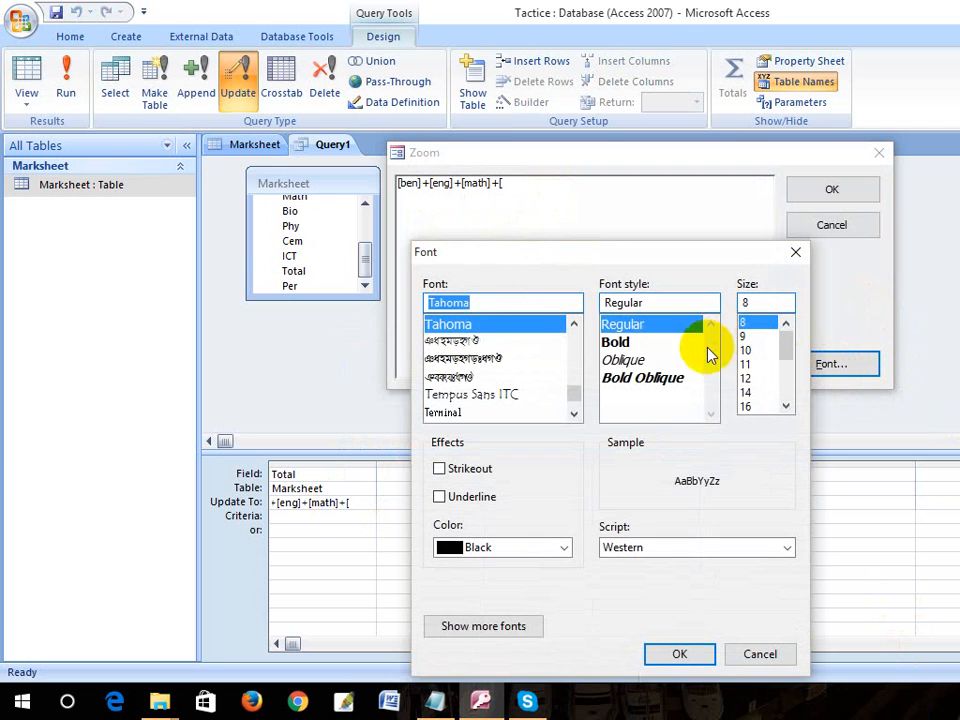
click(618, 341)
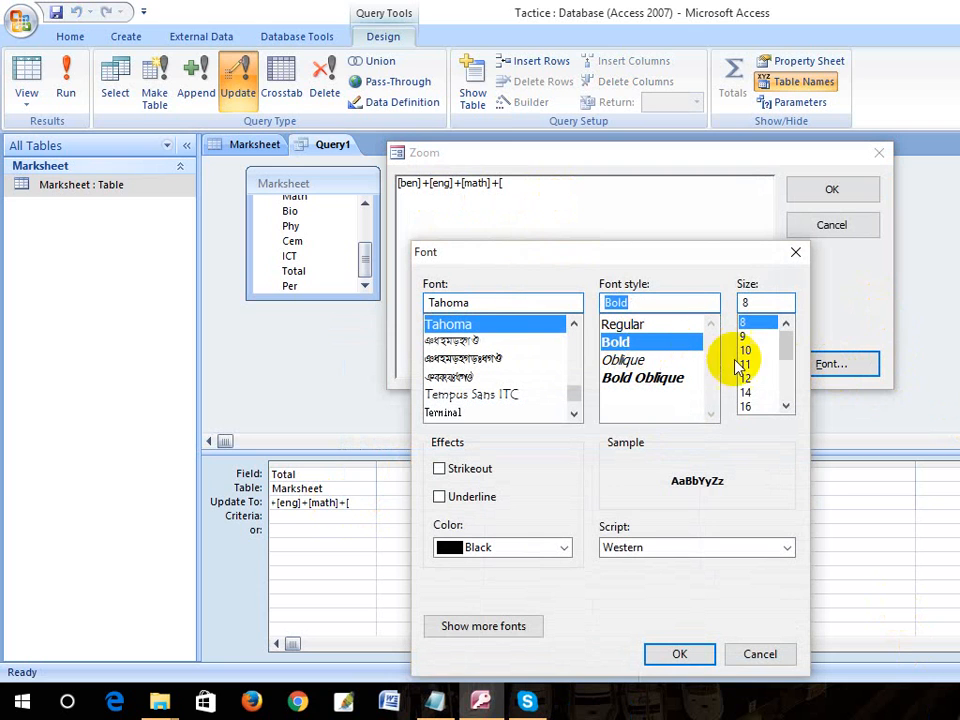
mouse_move(755, 408)
mouse_down()
mouse_move(765, 386)
mouse_move(745, 392)
mouse_up()
click(655, 655)
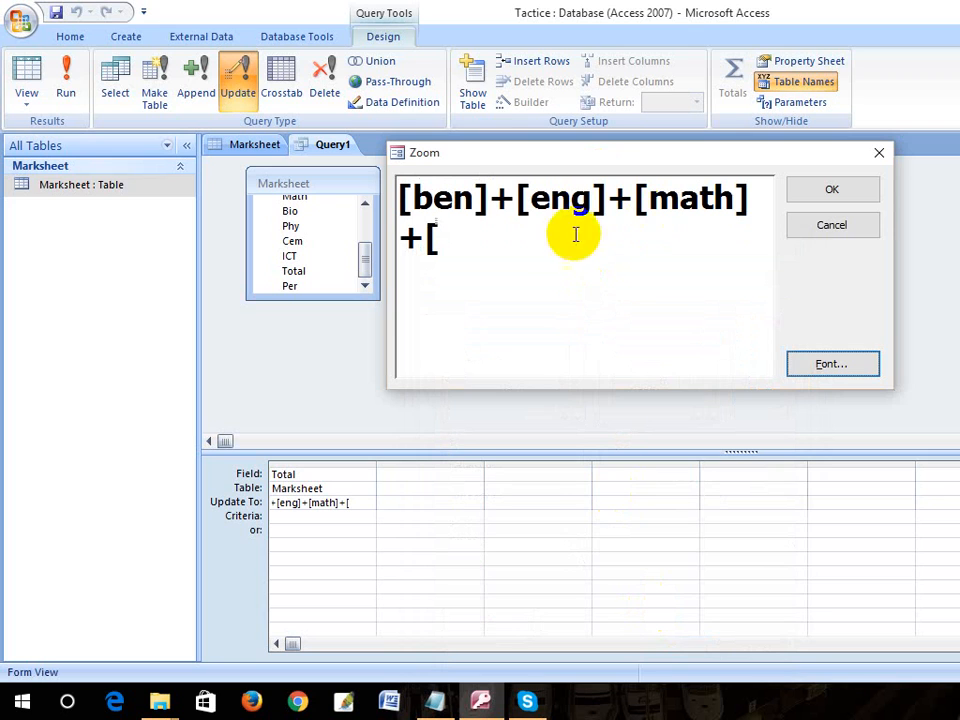
Continue the zoomed expression after [math] so that it adds [bio]+[phy].
click(458, 244)
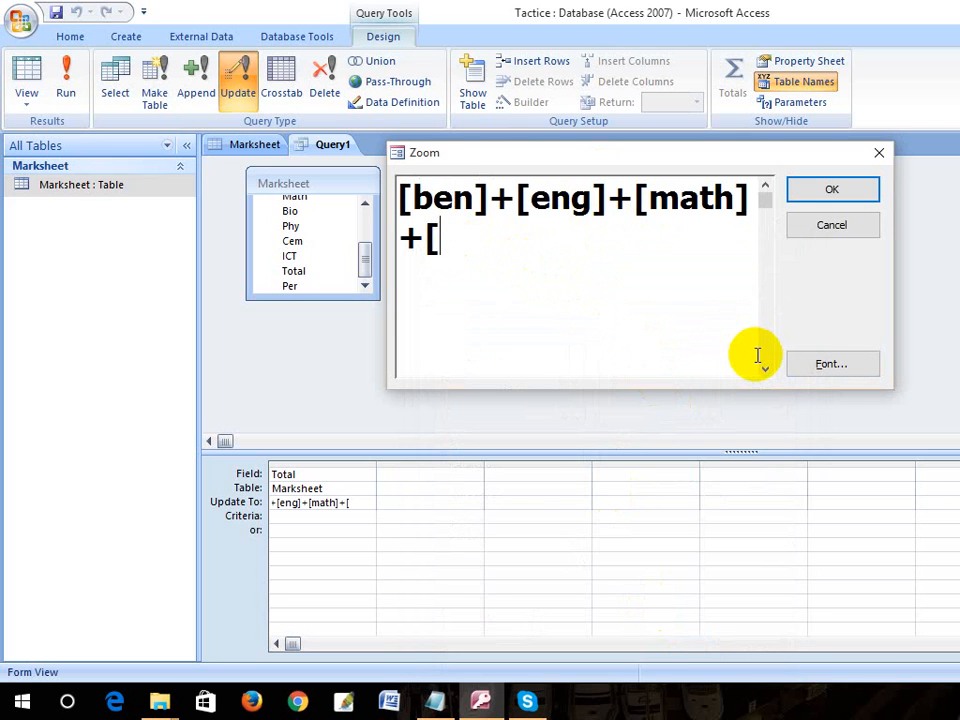
text(bio)
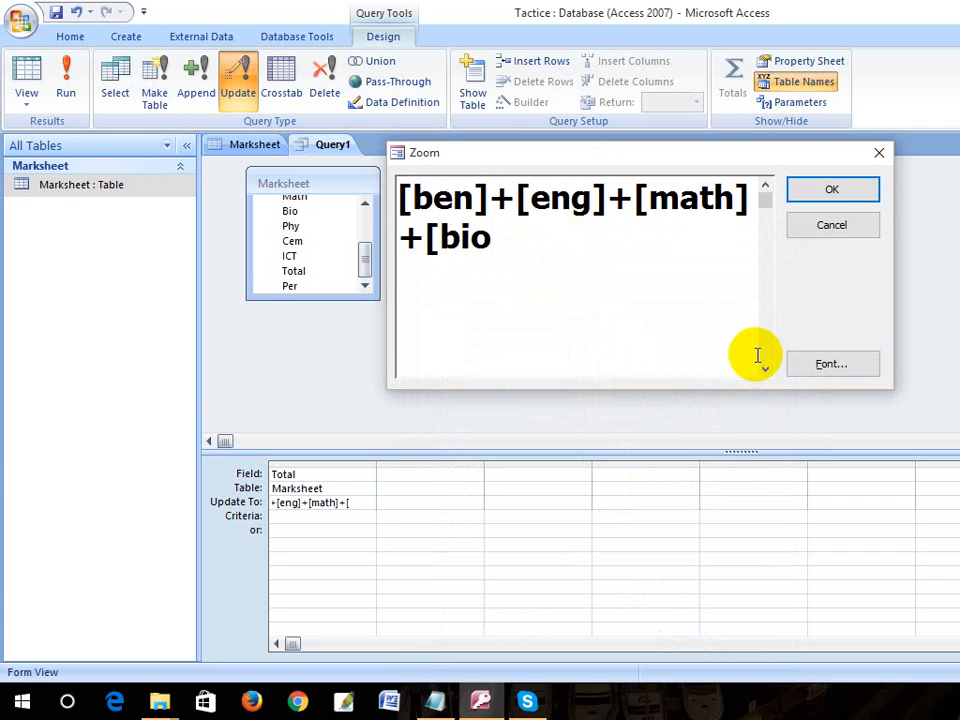
text(})
key(BackSpace)
text(]+[)
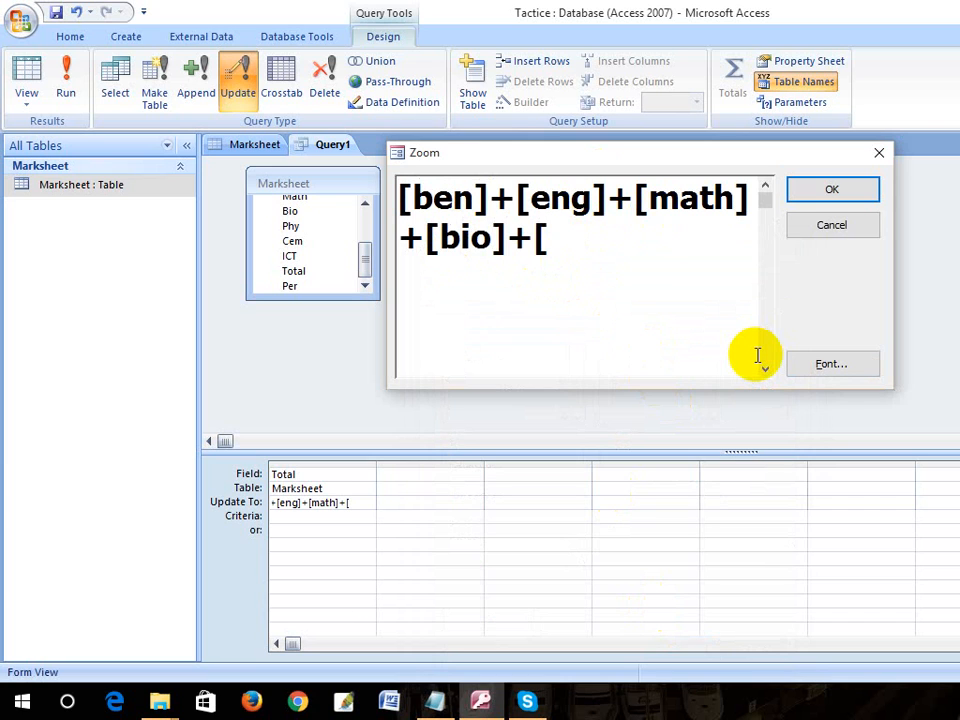
text(phy])
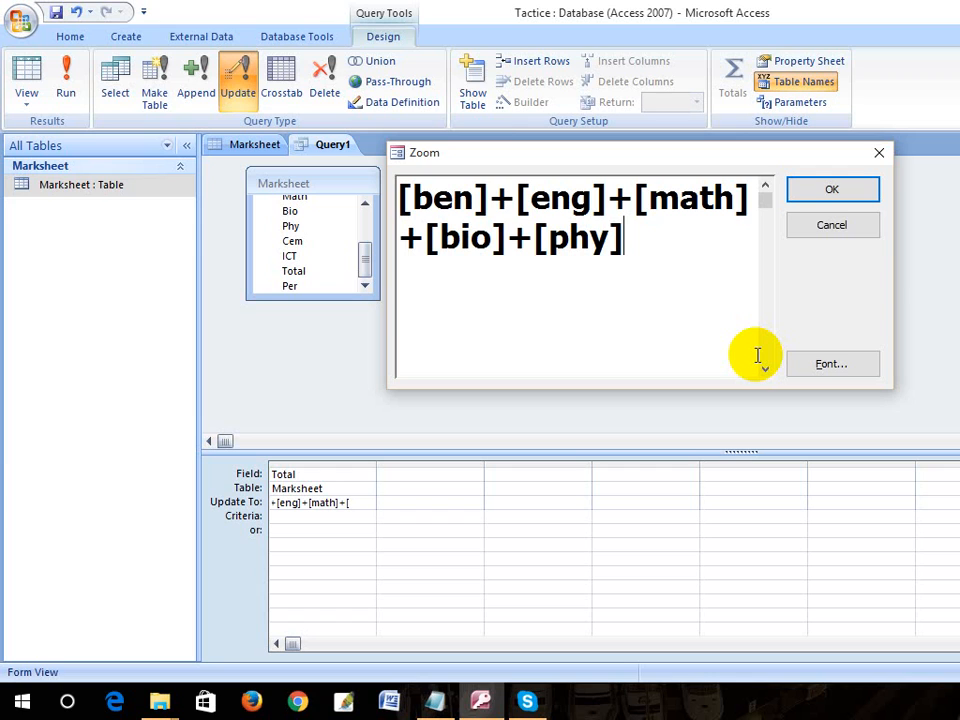
Complete the expression with +[cem]+[ict] and accept it as the update value of Total.
text(+)
text([e)
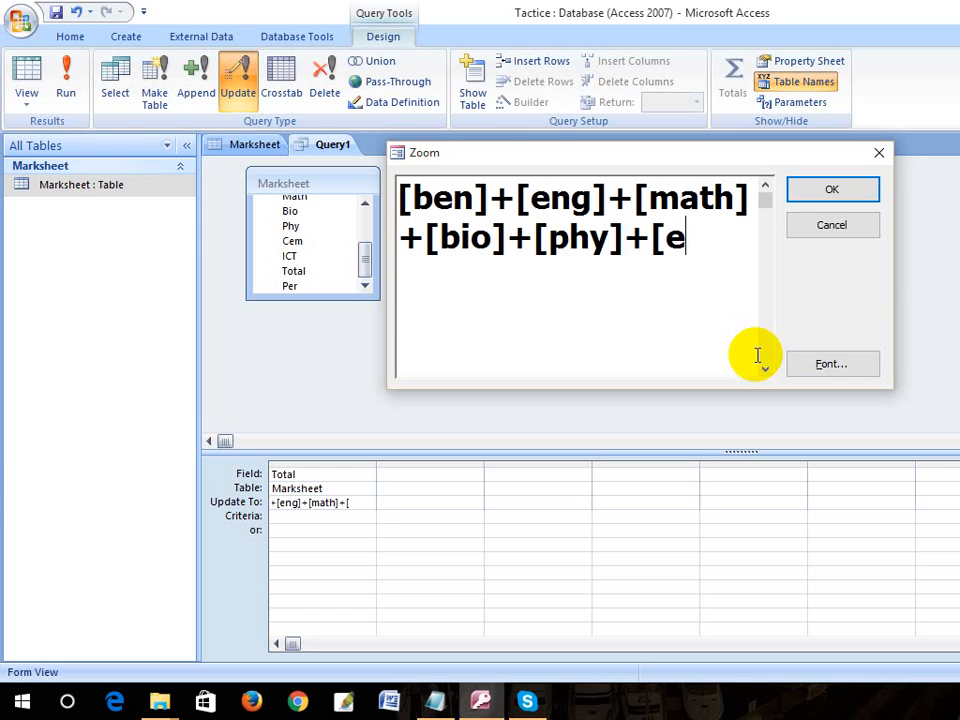
key(BackSpace)
text(cem)
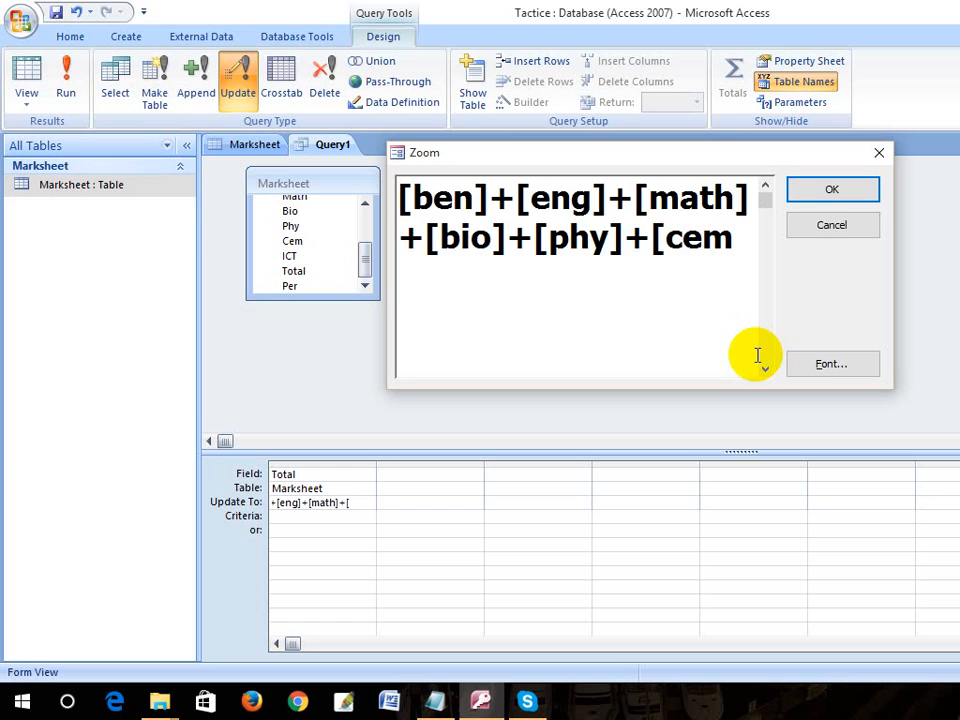
text(]+i)
key(BackSpace)
text([ict)
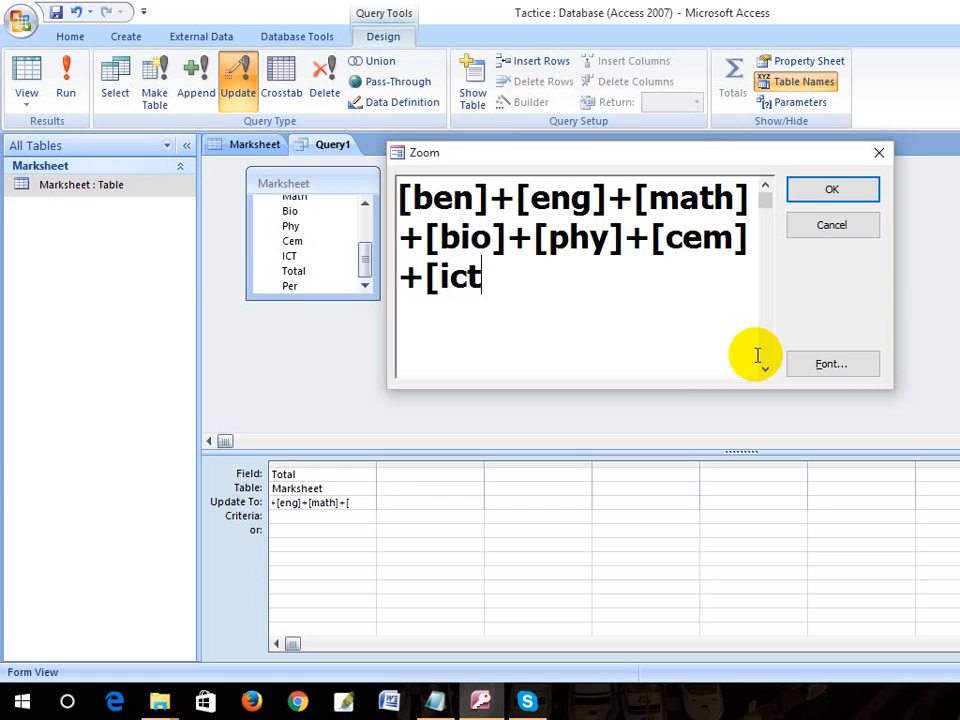
text(])
click(832, 190)
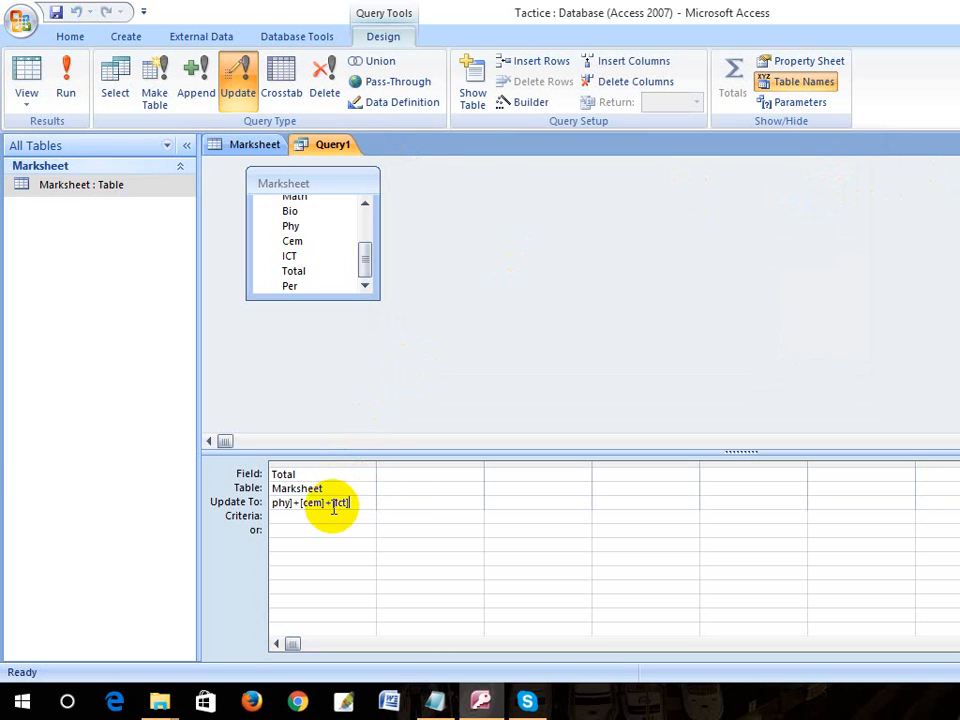
Run the update query on the Marksheet table and agree to update the records.
click(275, 646)
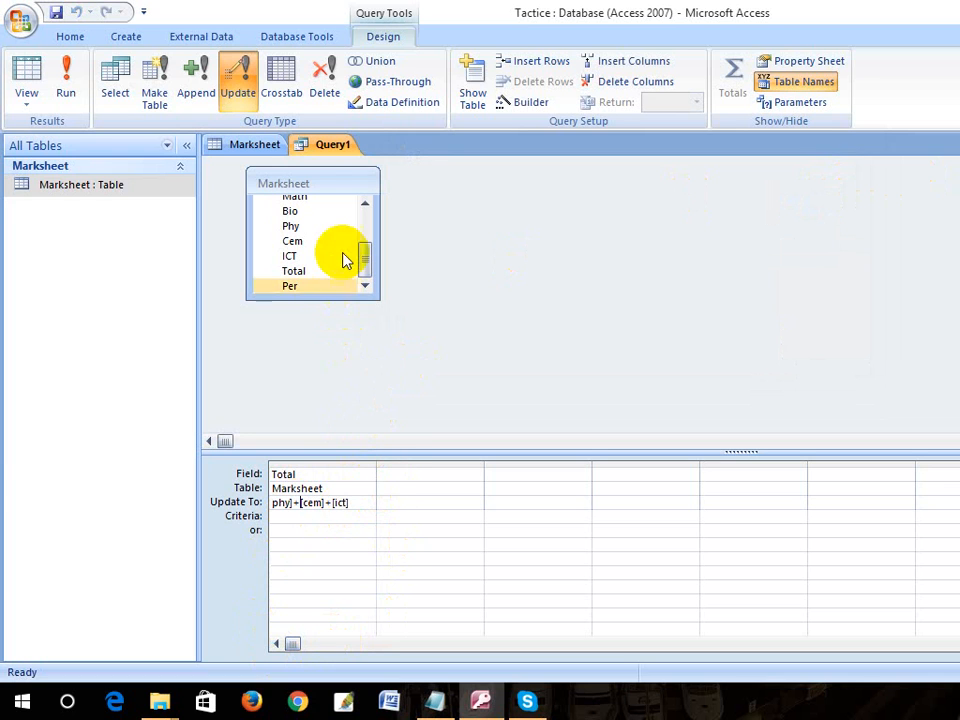
click(70, 86)
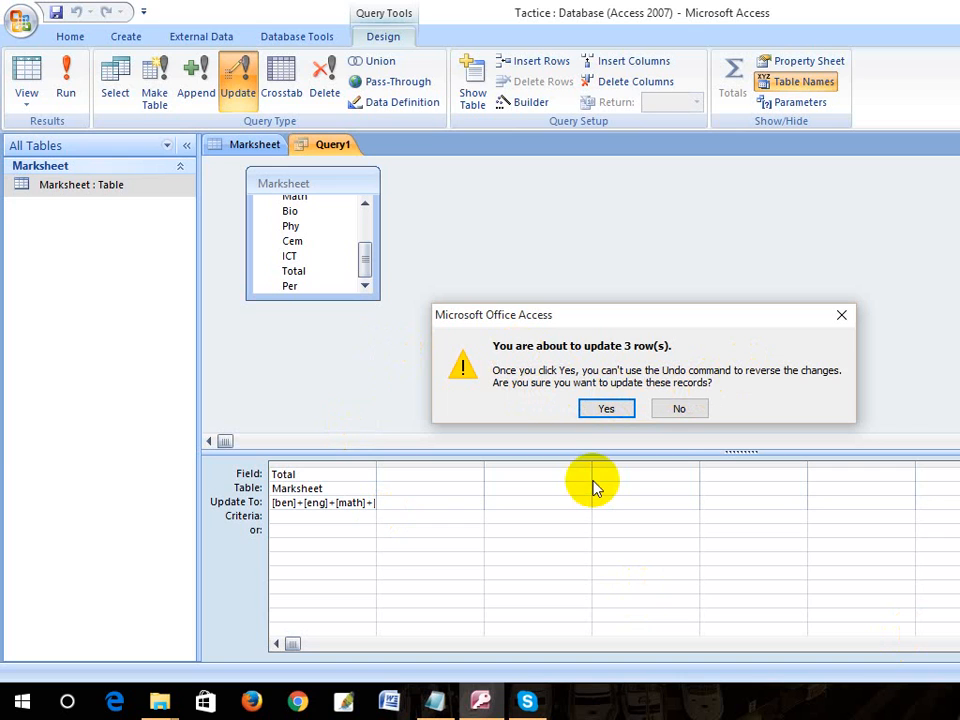
click(609, 411)
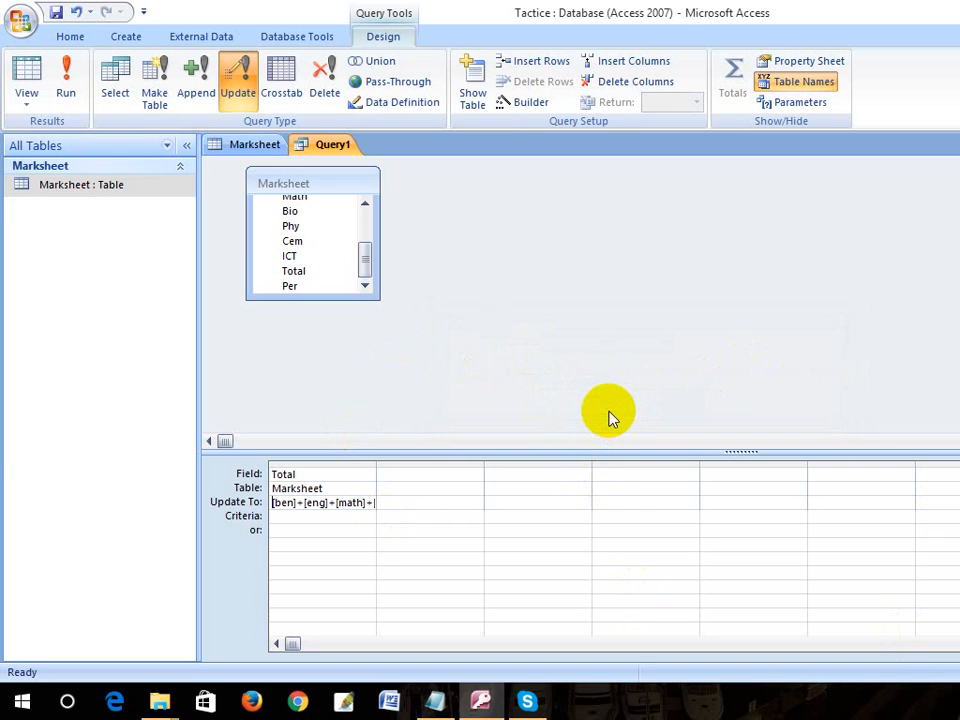
Open the Marksheet table and check the columns beyond Cem for each student after the update.
click(266, 287)
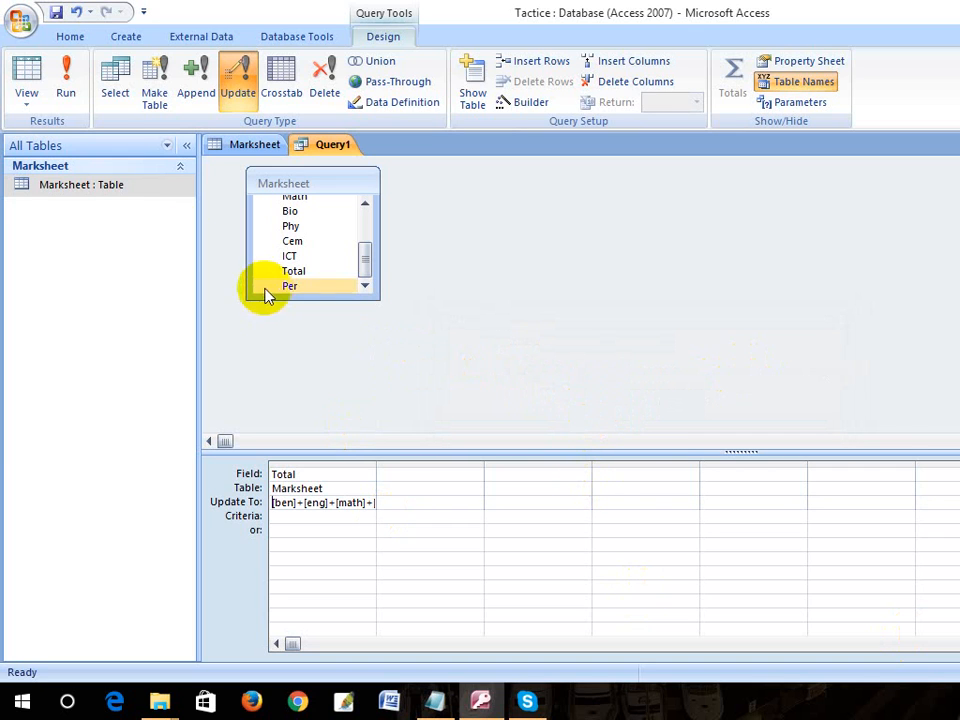
right_click(101, 189)
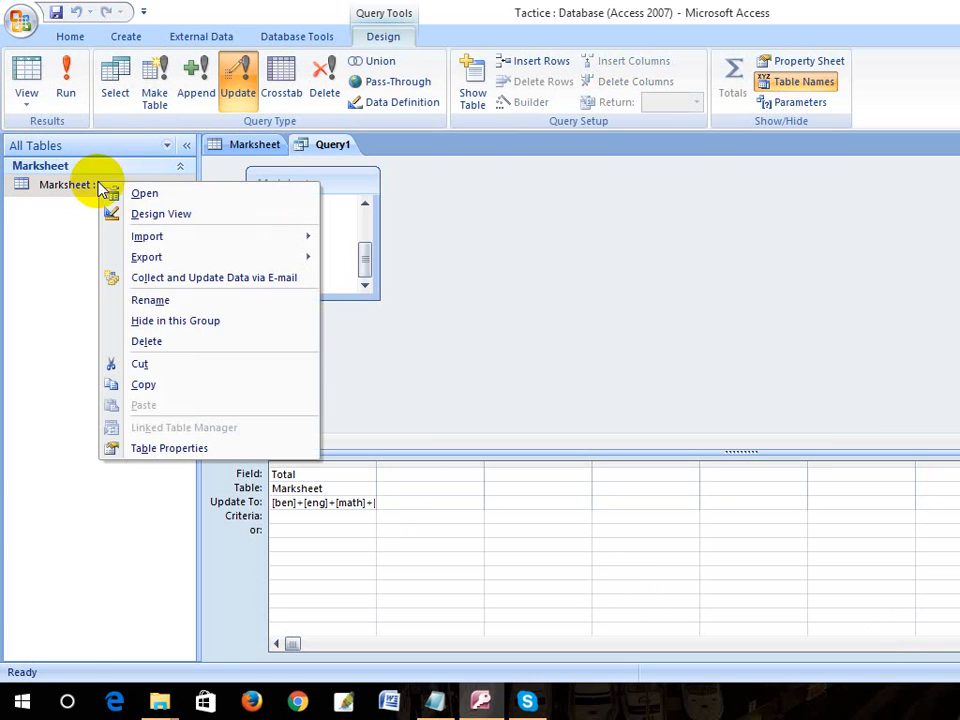
double_click(81, 190)
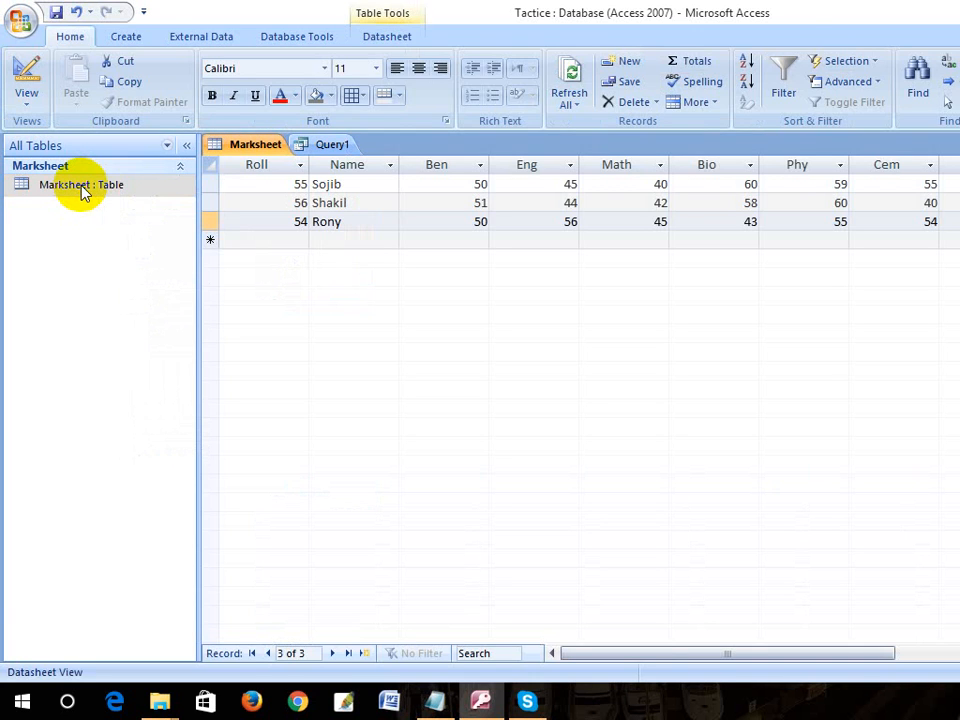
click(636, 219)
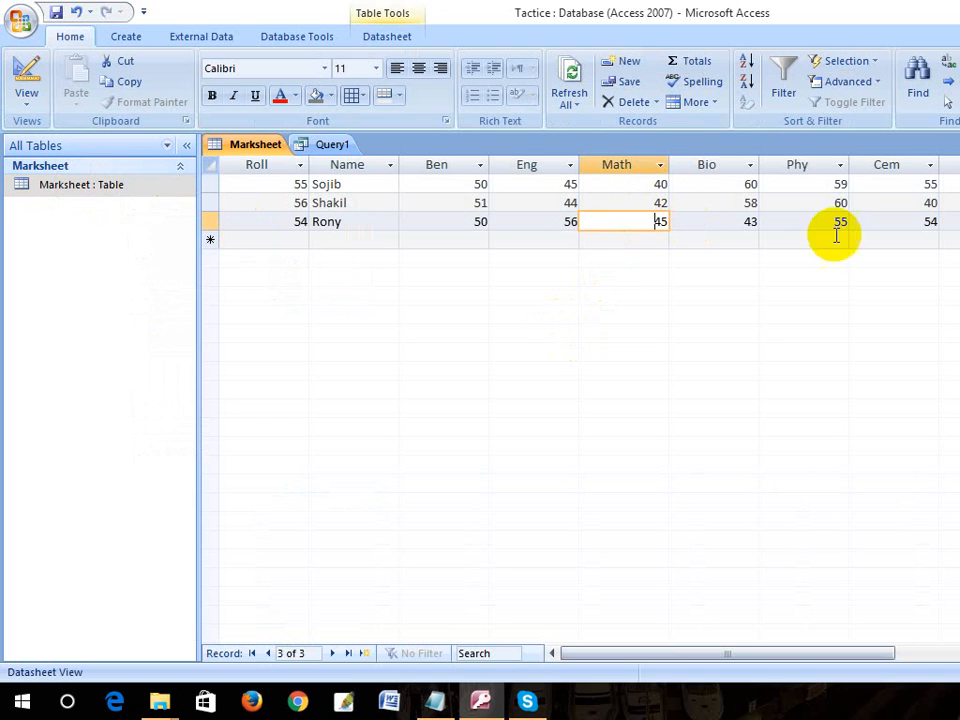
click(955, 165)
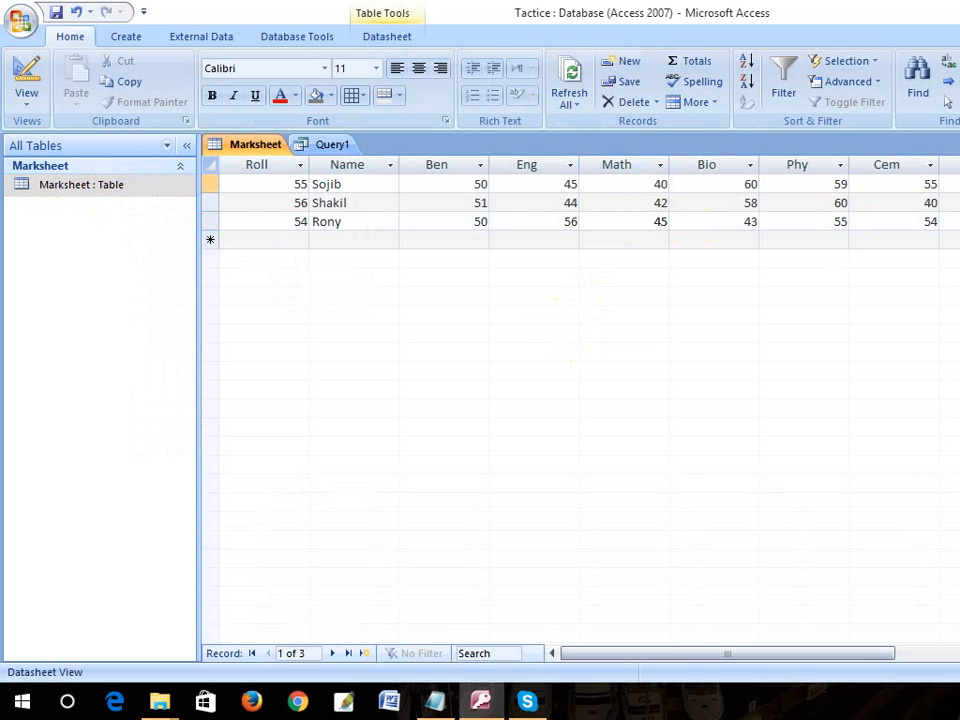
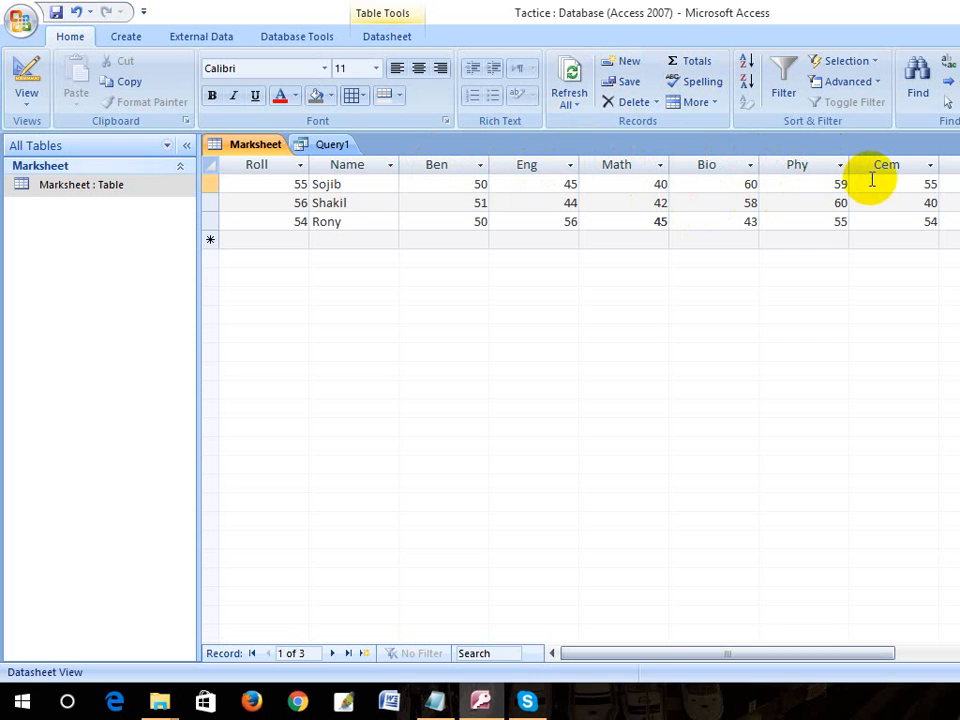
click(955, 203)
click(955, 184)
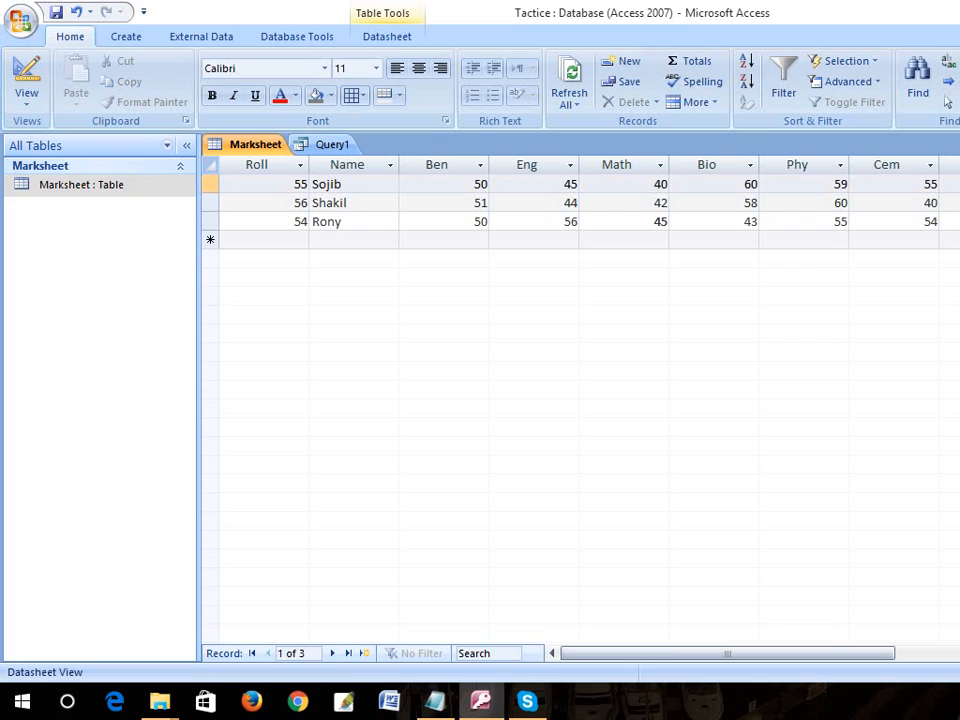
click(955, 203)
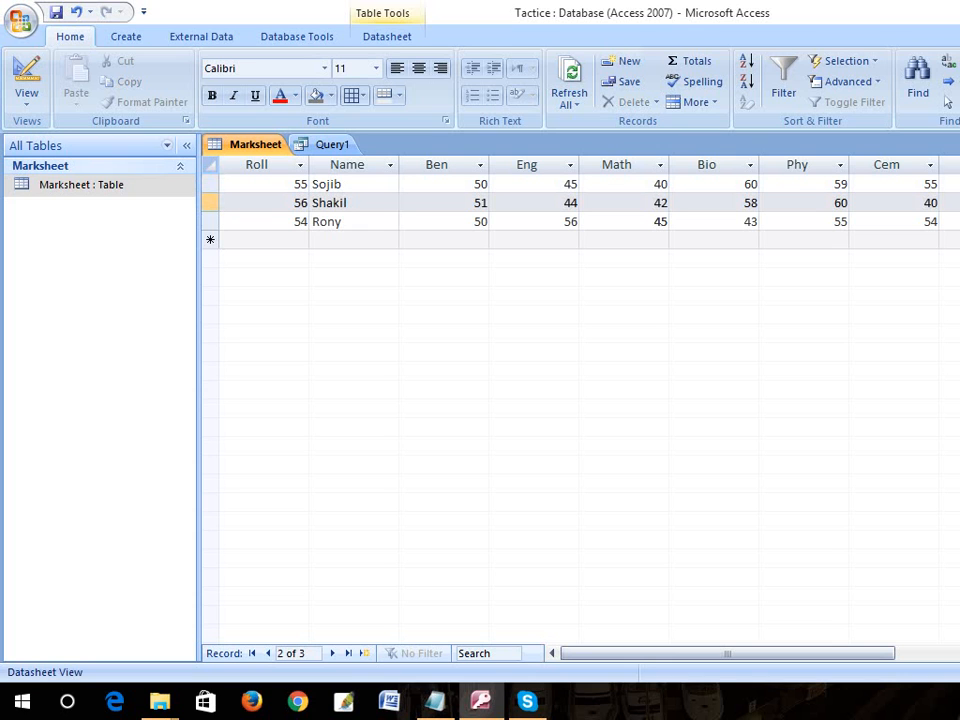
click(955, 184)
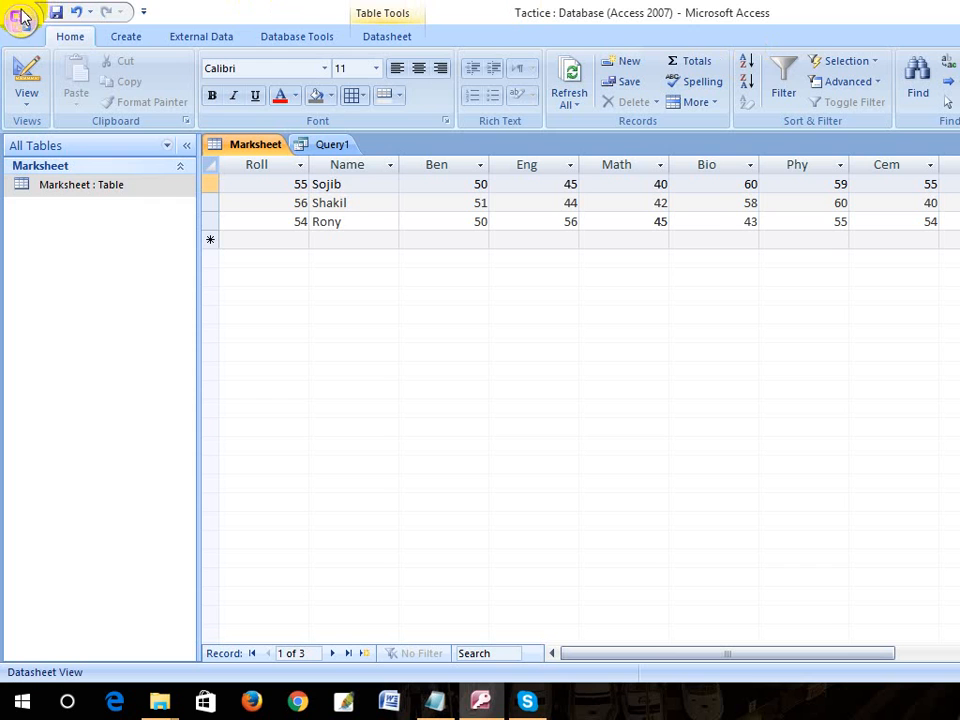
Save the update query under the name Total and bring the Marksheet table back into view.
click(86, 185)
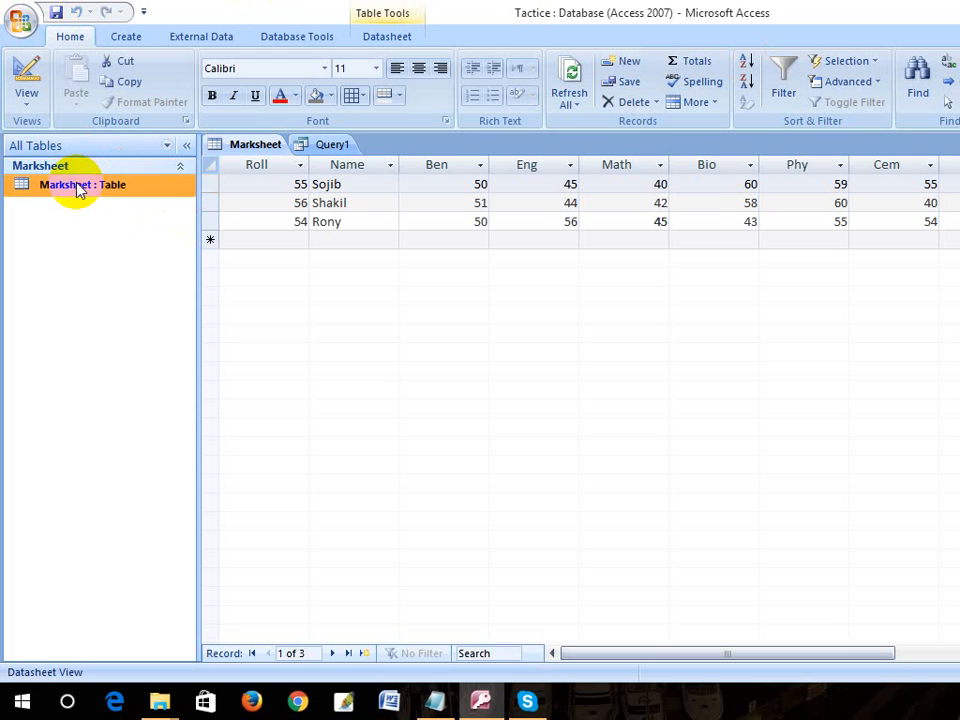
click(326, 147)
right_click(324, 149)
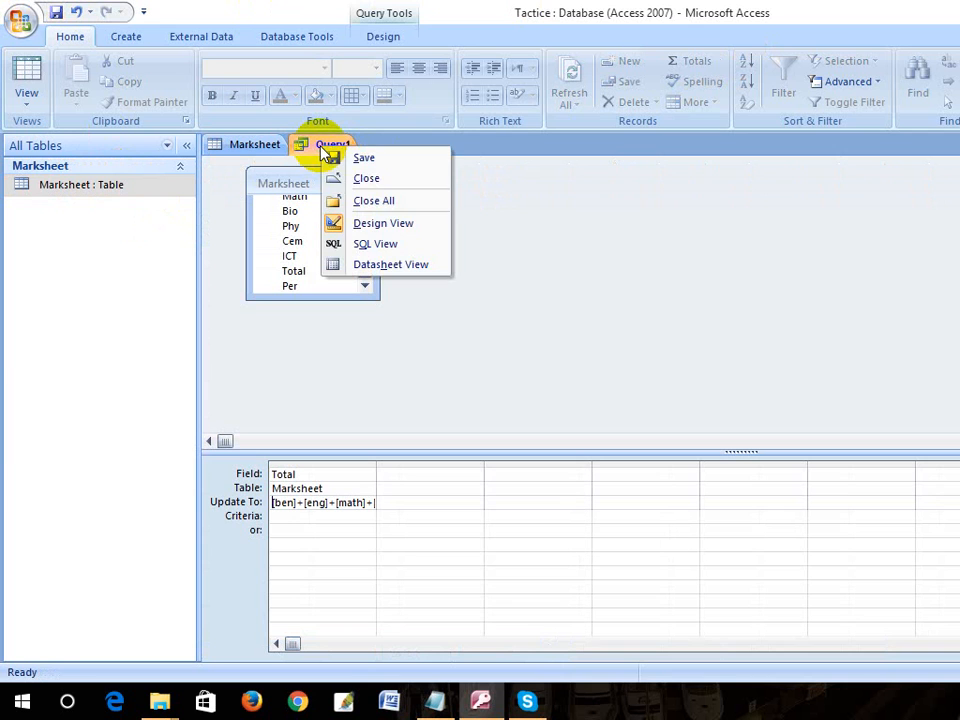
click(350, 158)
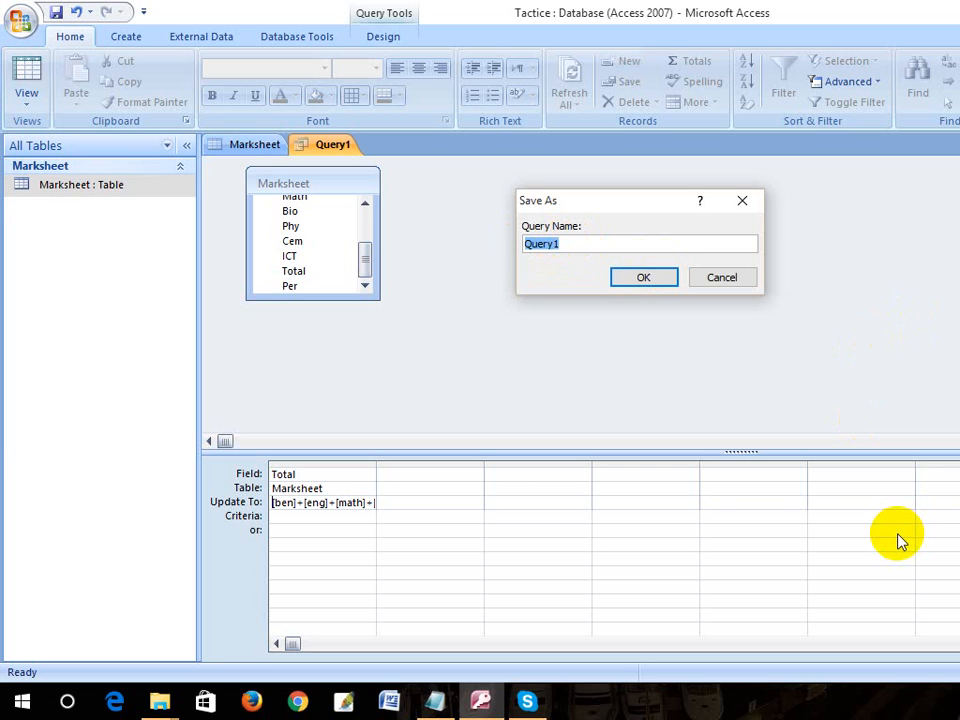
text(Total)
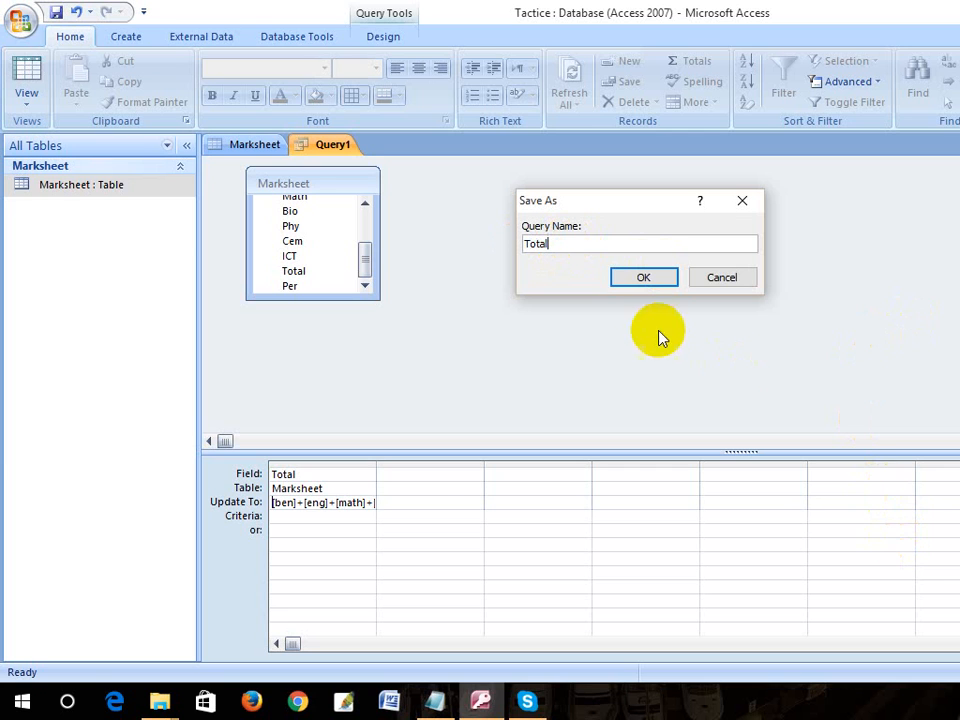
click(643, 277)
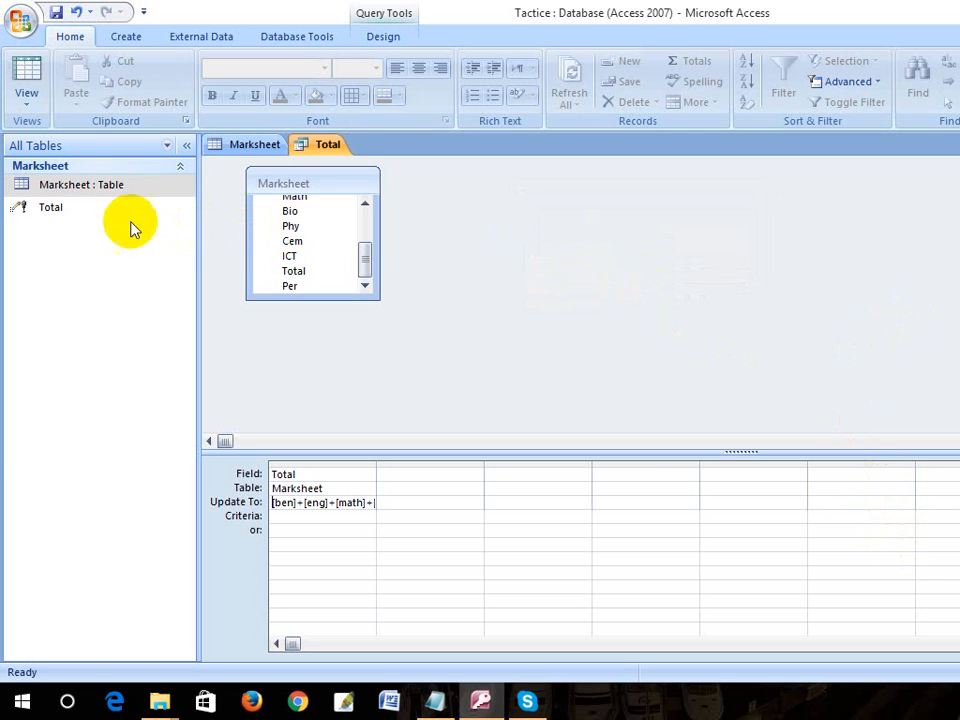
click(75, 208)
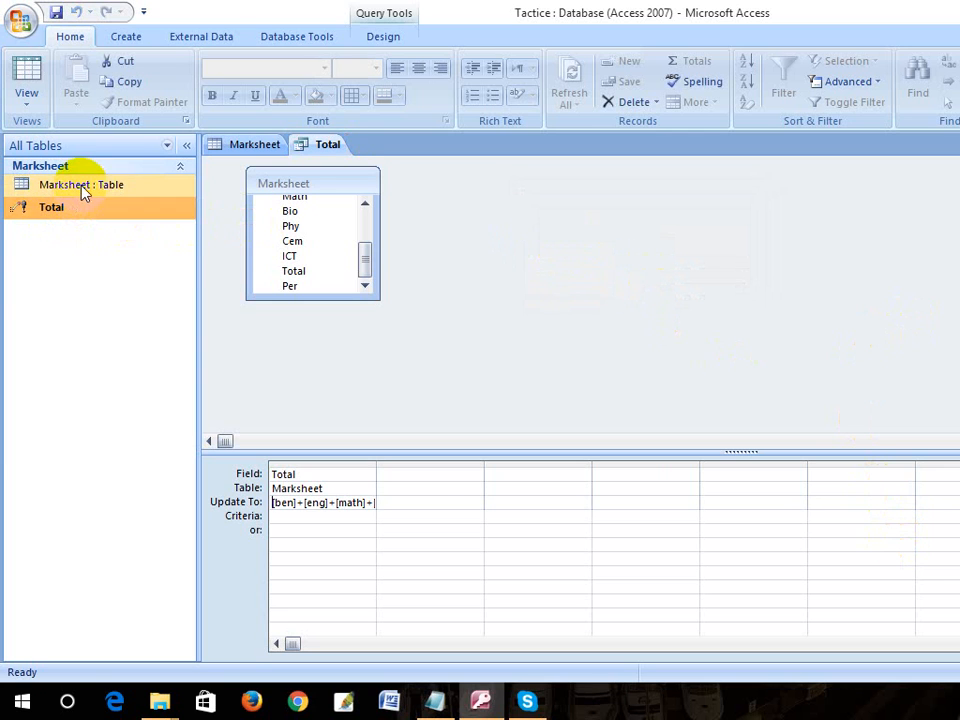
click(84, 191)
double_click(84, 191)
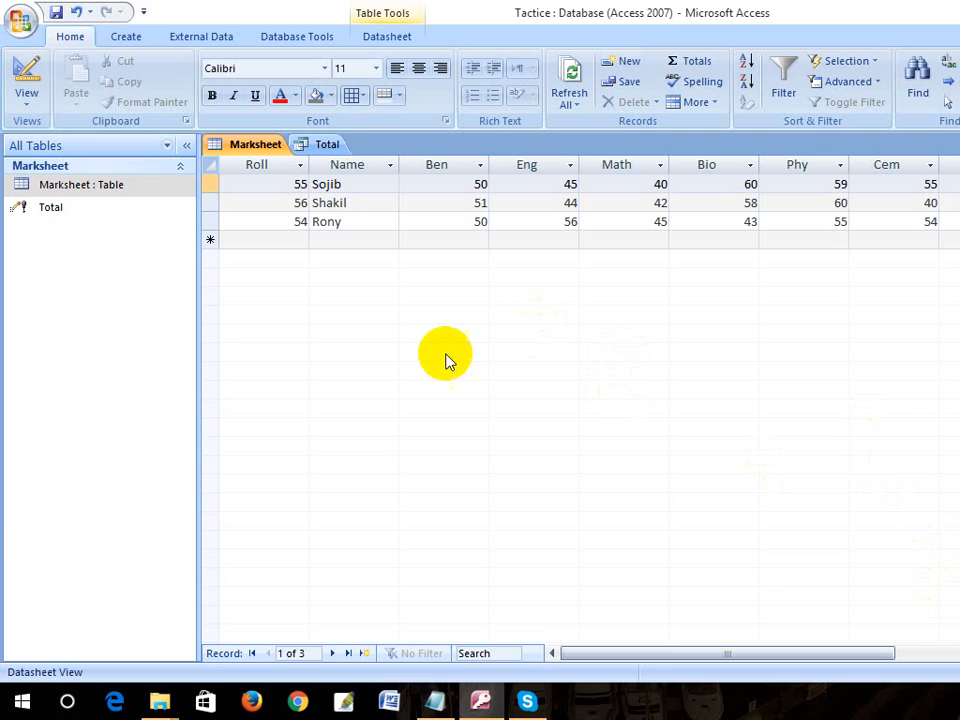
Switch to Notepad, read through the prepared nested iif expression with its [par] thresholds and division names, and return to Access.
click(434, 699)
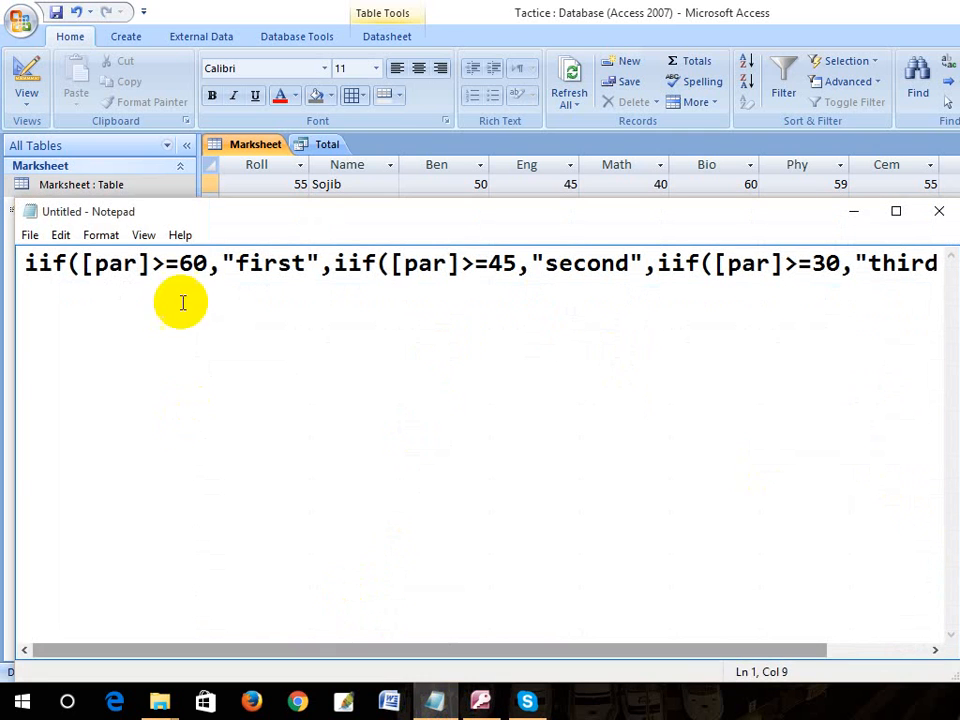
drag(285, 214, 428, 190)
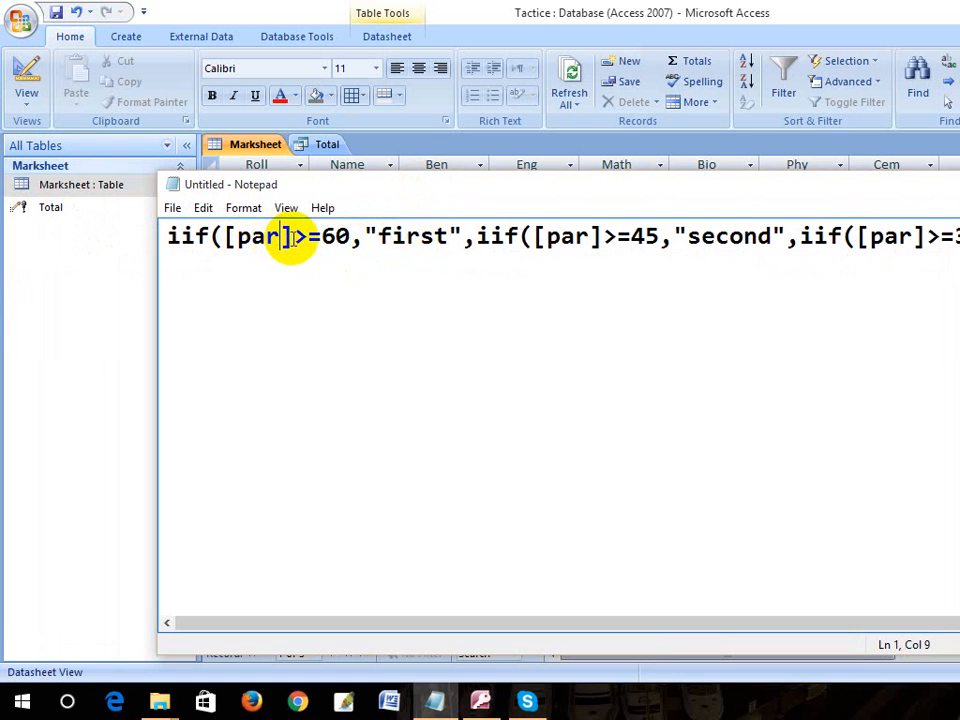
click(348, 237)
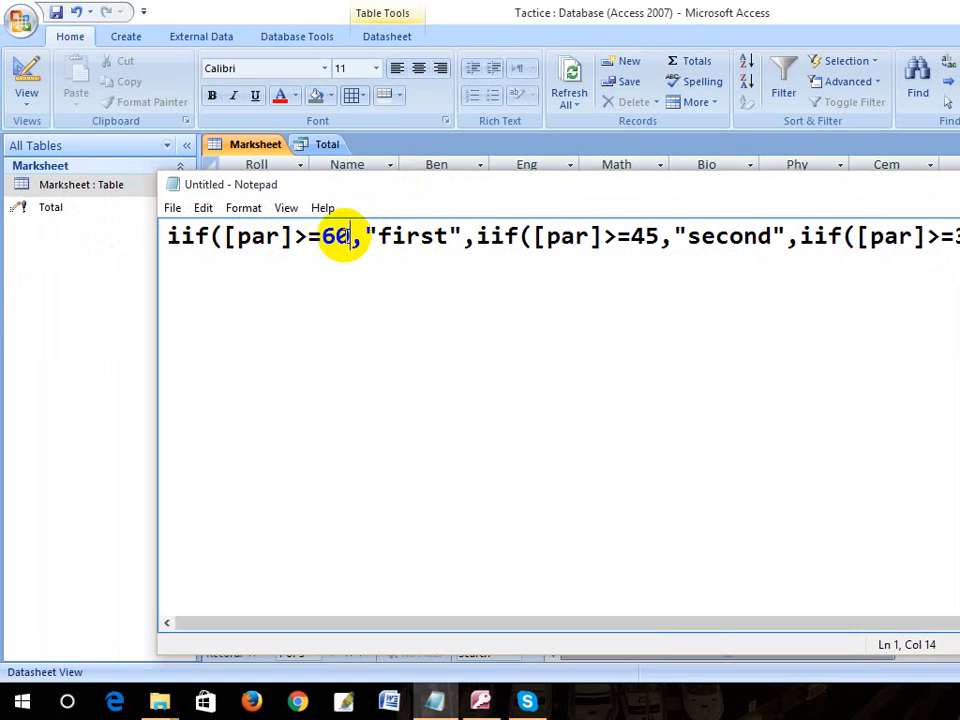
click(439, 242)
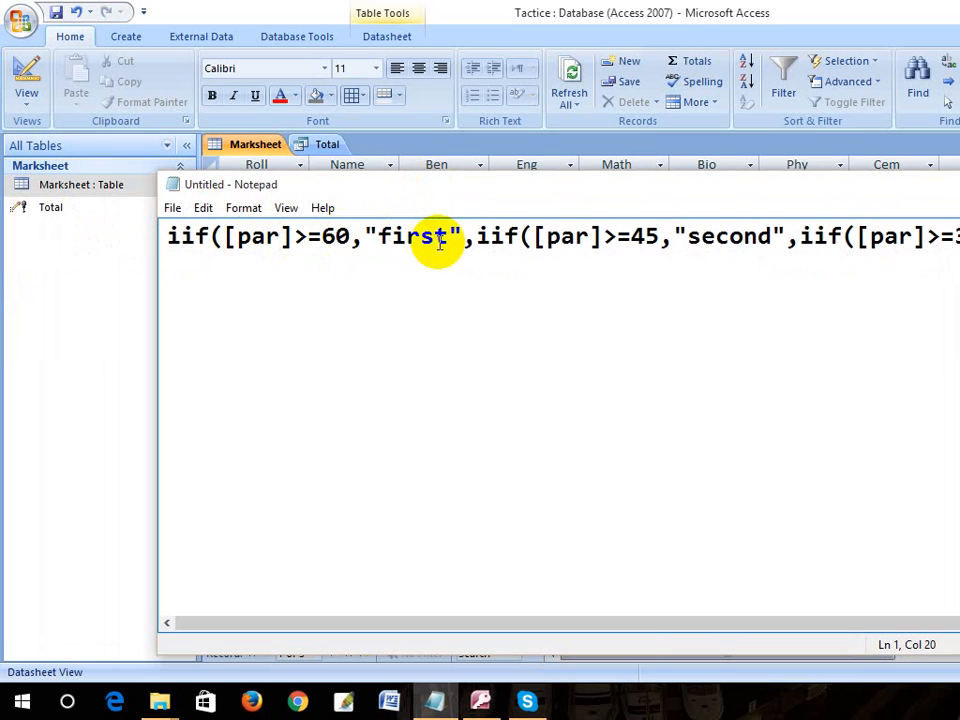
click(657, 238)
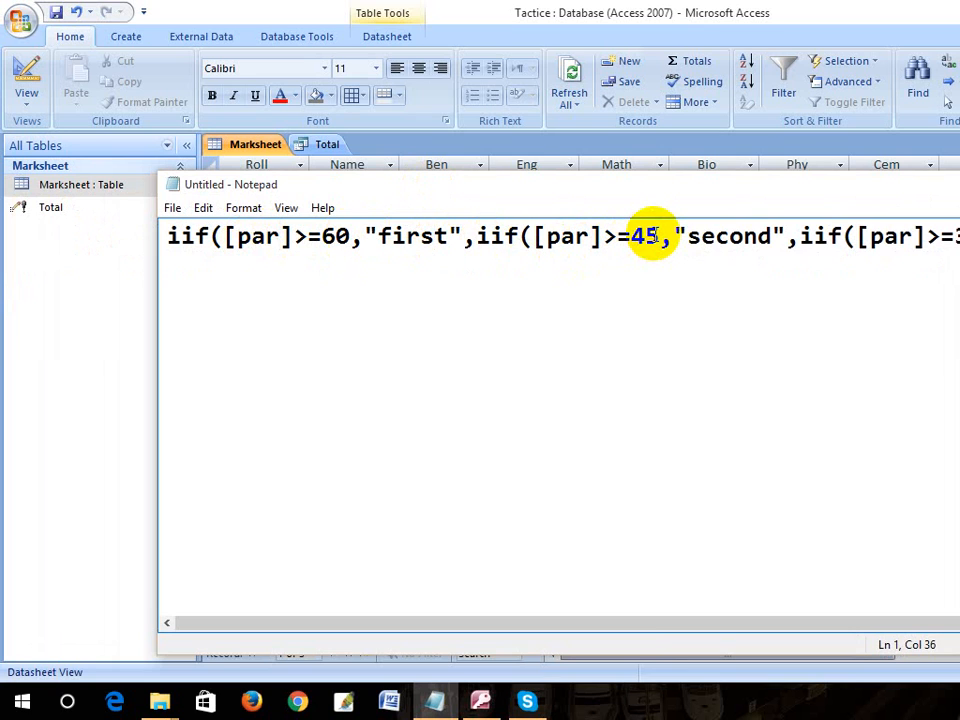
click(717, 237)
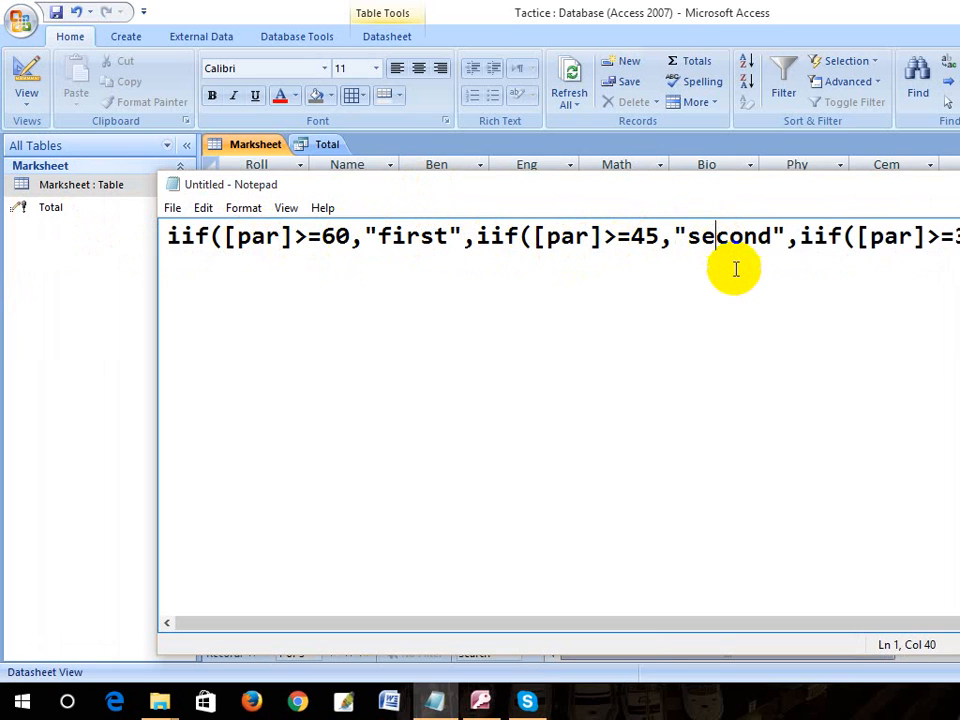
double_click(898, 236)
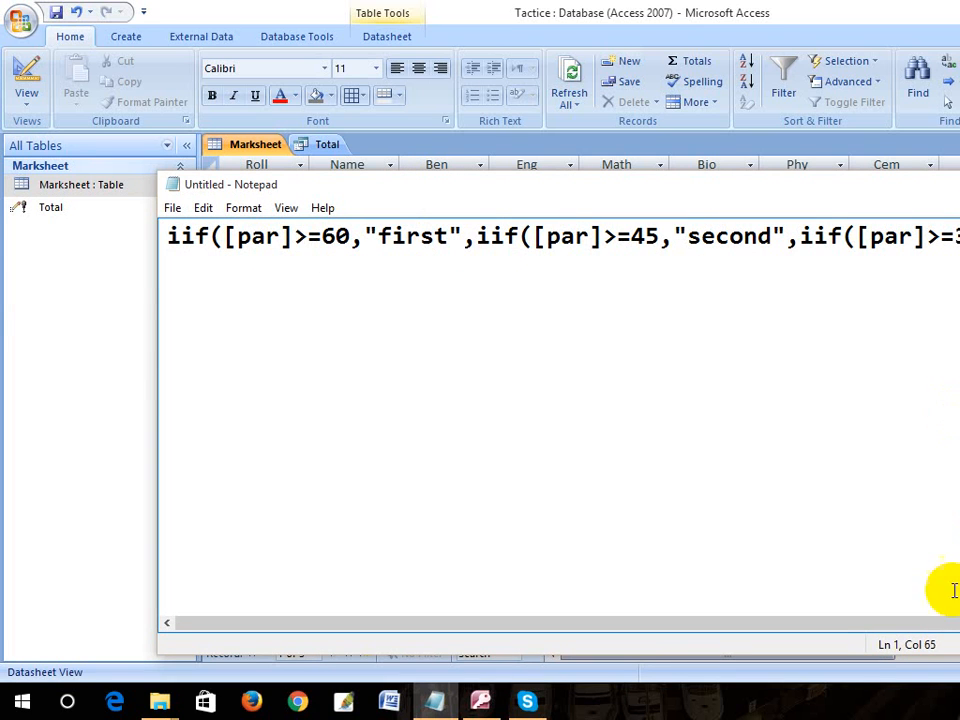
drag(943, 624, 959, 624)
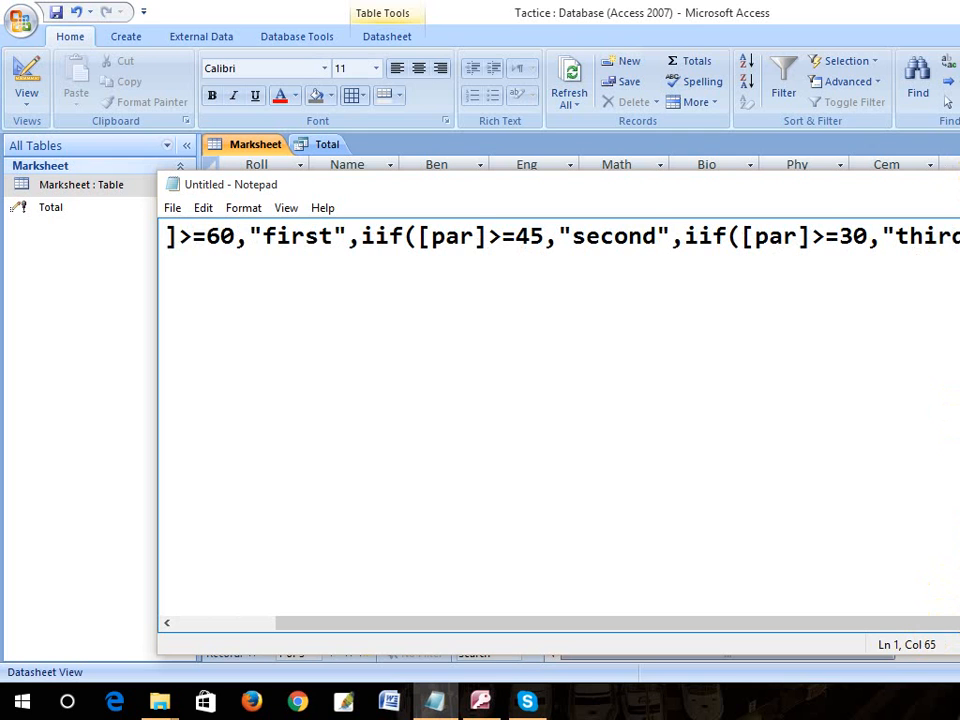
key(super+Down)
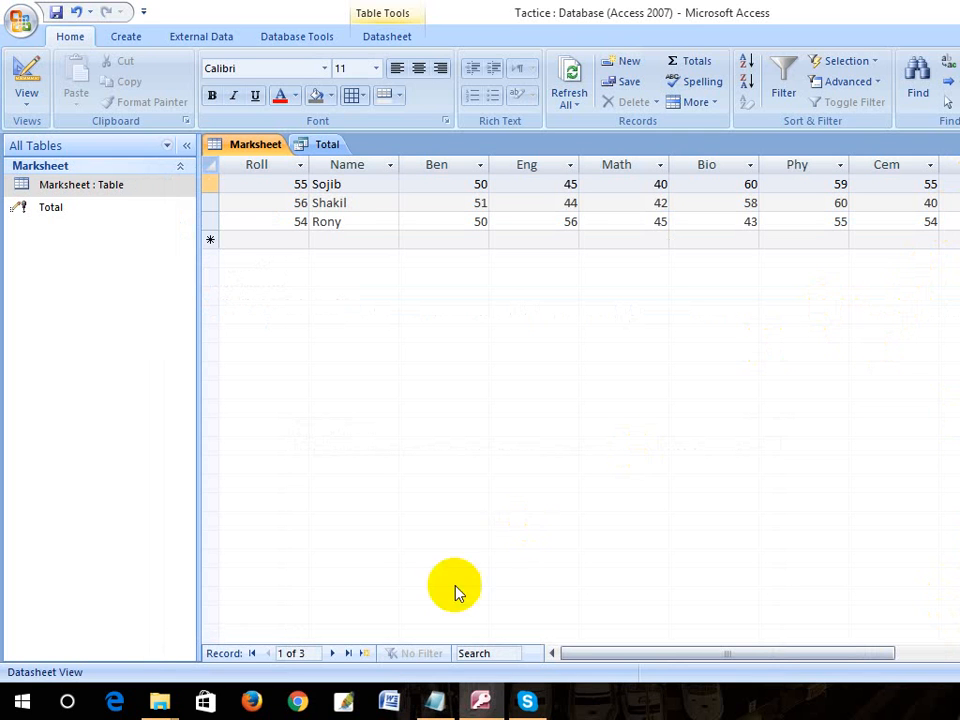
click(435, 700)
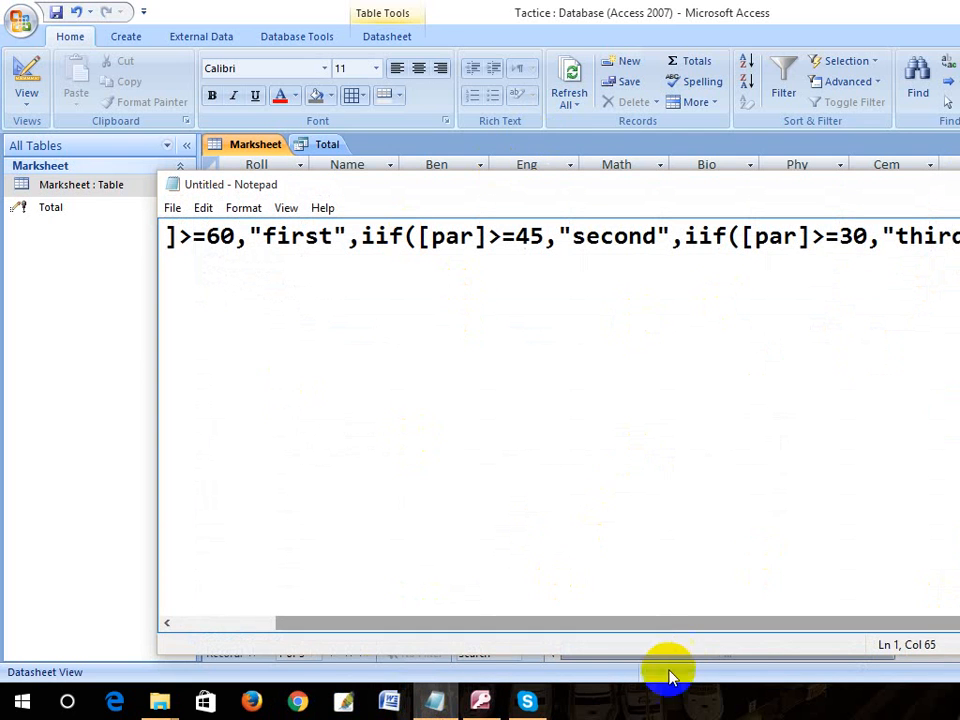
drag(656, 626, 517, 637)
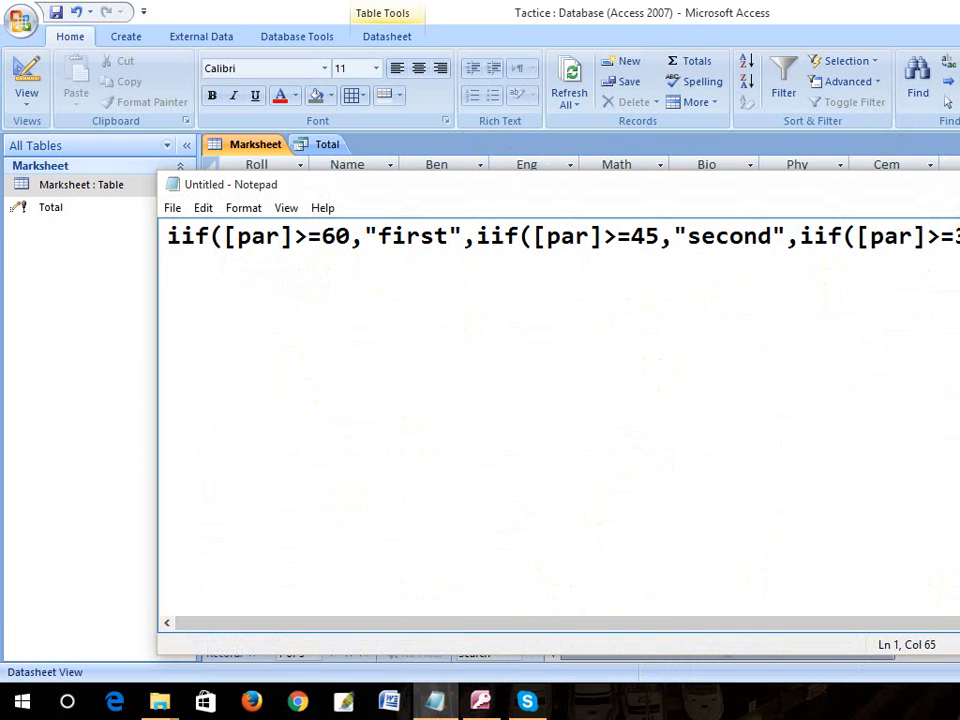
click(947, 103)
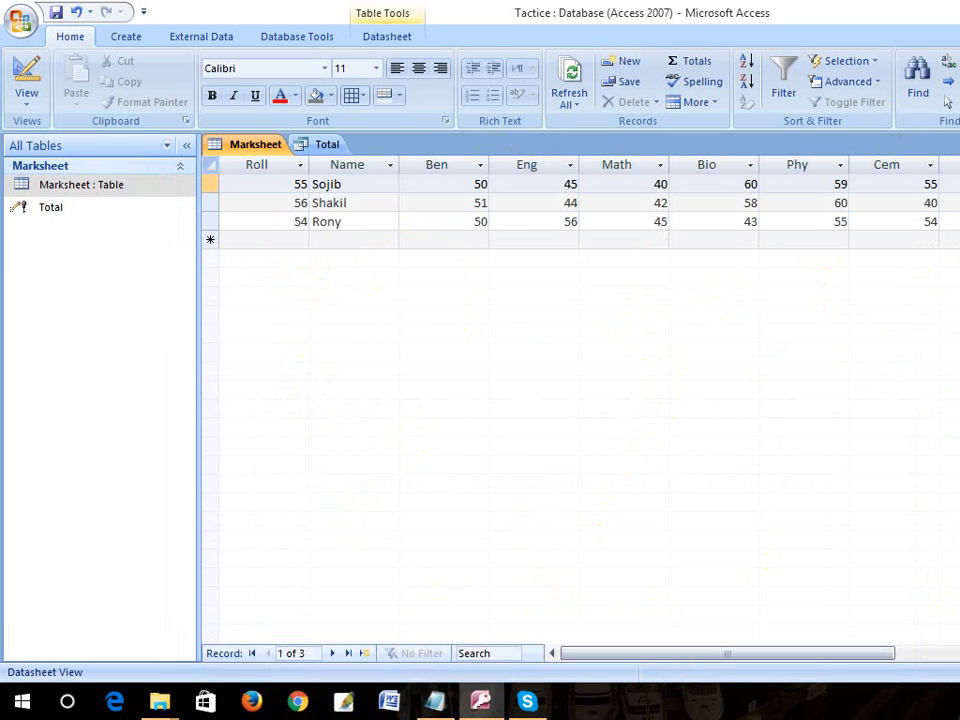
Open the Marksheet table in Design View.
click(77, 184)
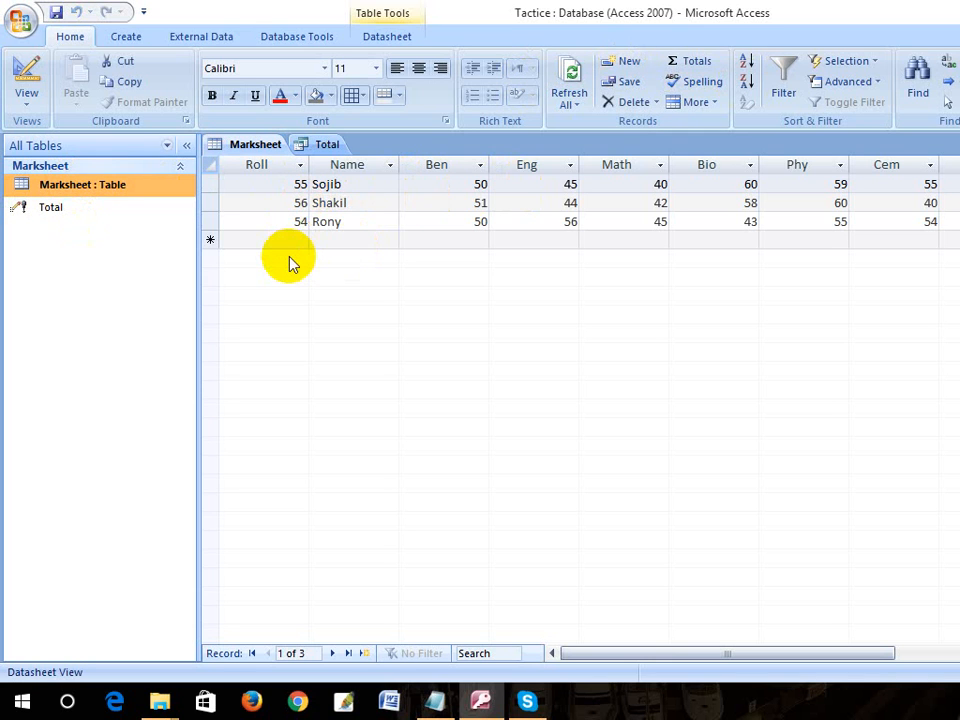
right_click(130, 192)
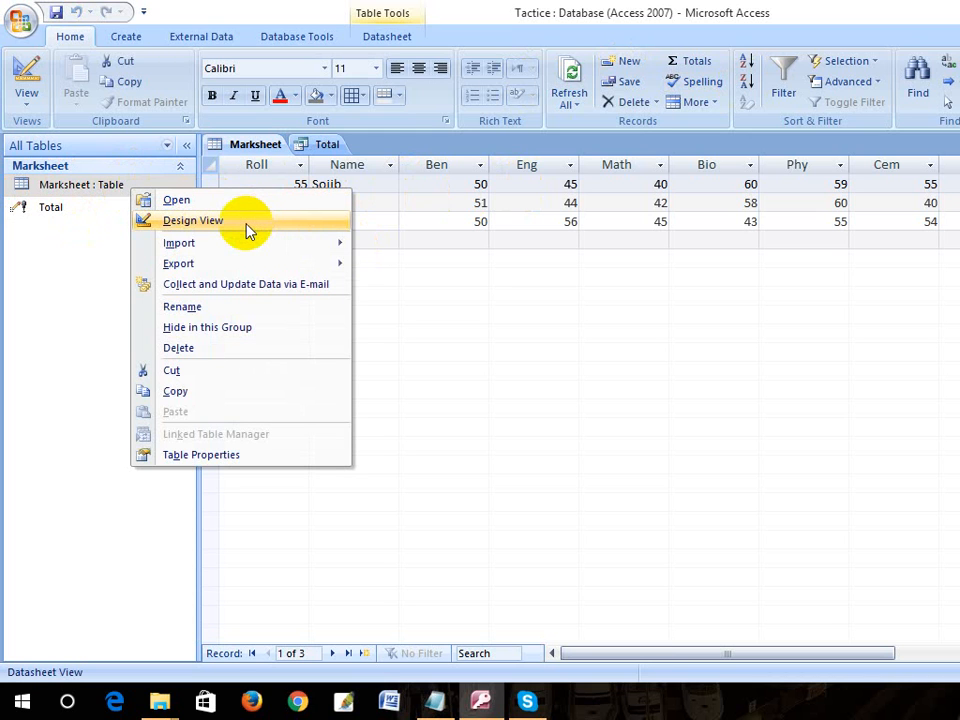
right_click(92, 194)
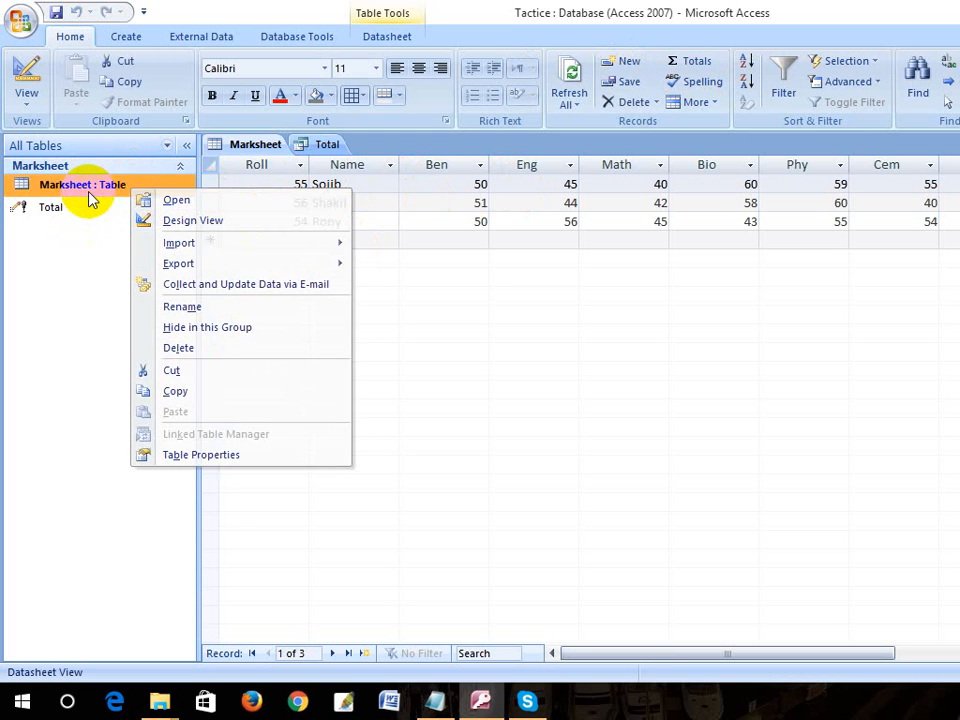
click(158, 225)
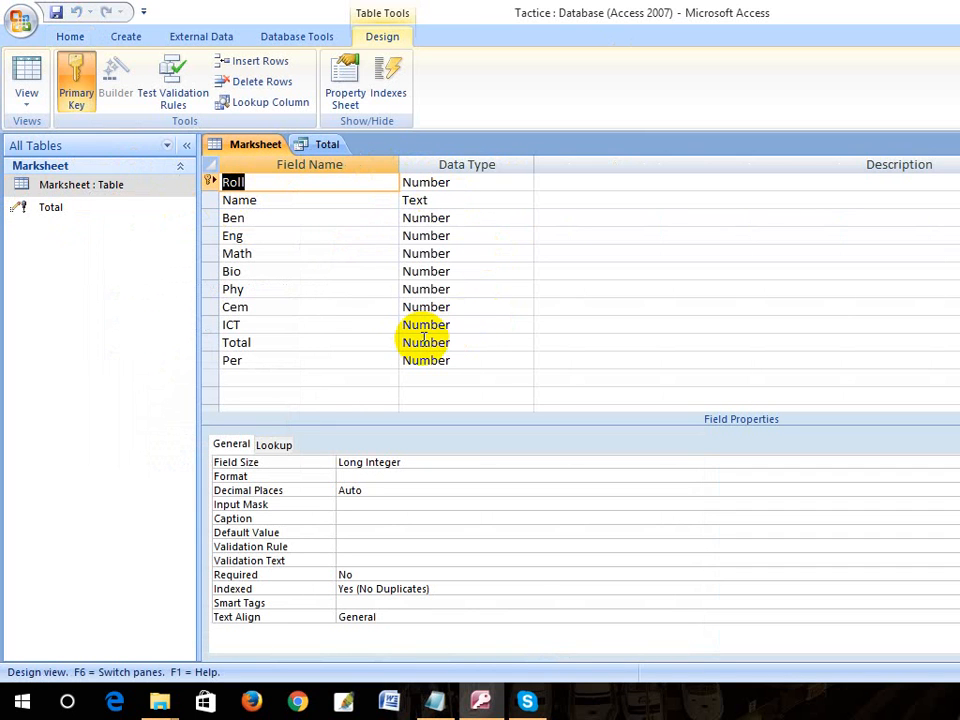
Rename the Per field to Division and return to the Marksheet table's datasheet.
click(248, 362)
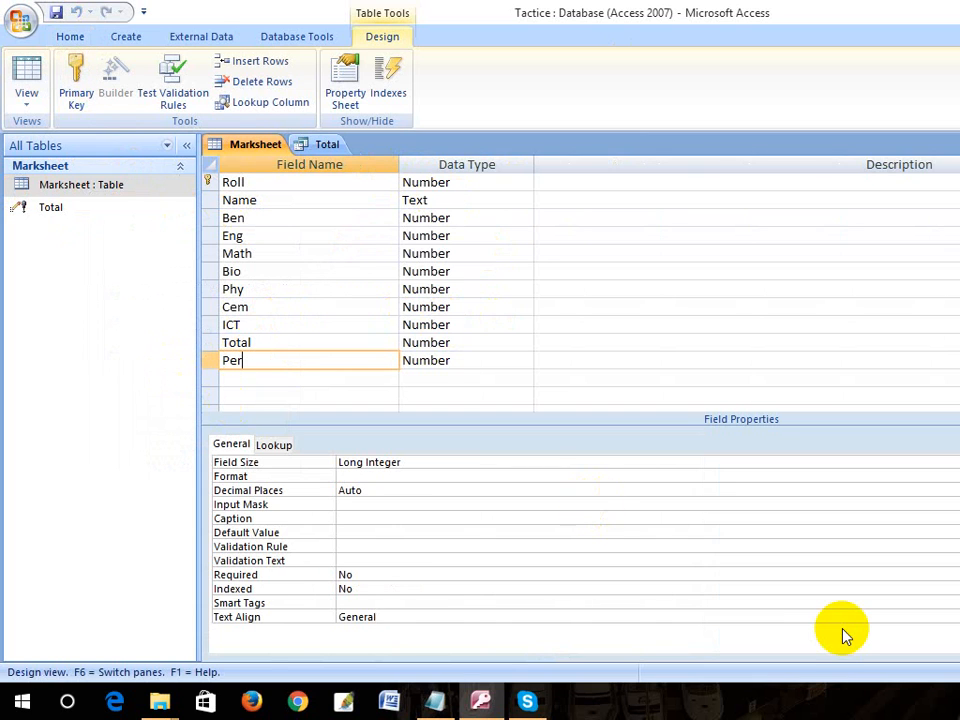
text(c)
key(BackSpace)
key(BackSpace)
key(BackSpace)
text(Division)
click(540, 380)
click(287, 356)
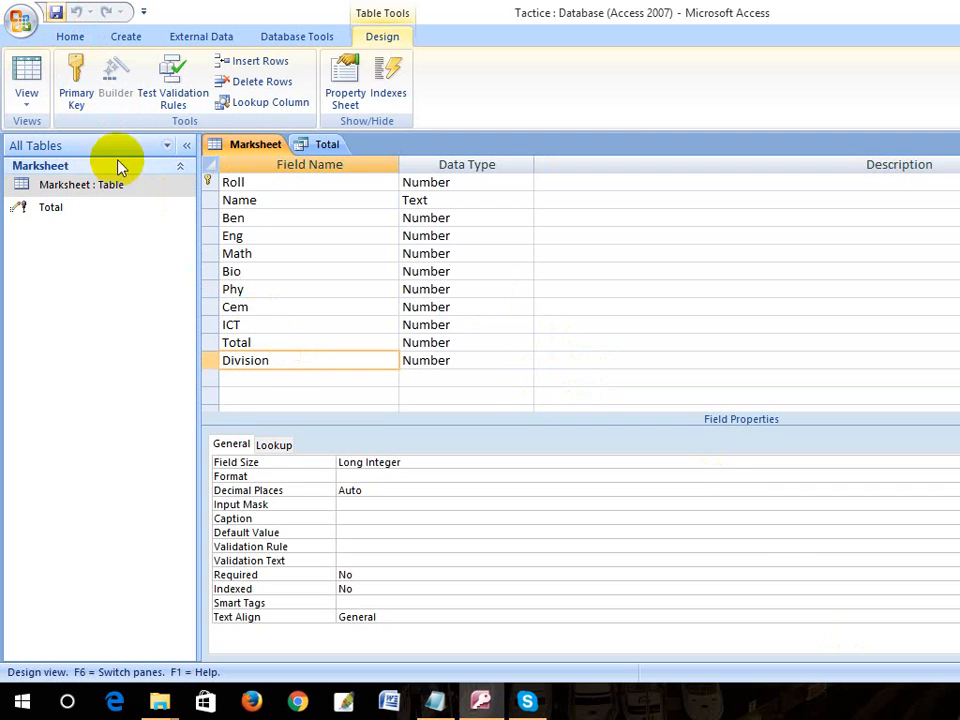
double_click(90, 190)
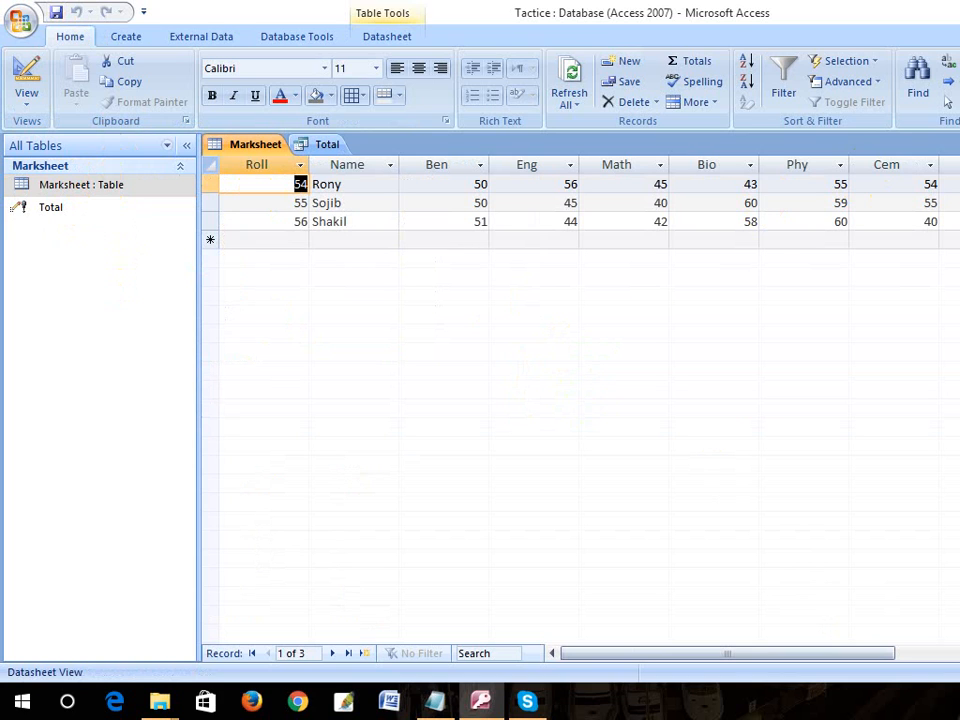
click(957, 165)
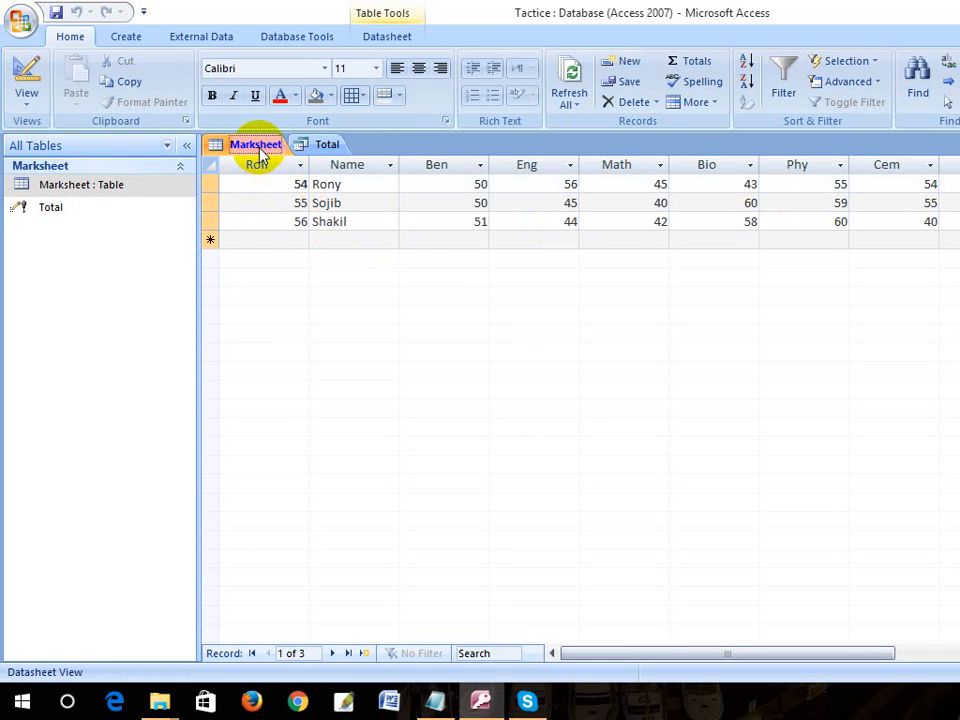
Create a new query in design view based on the Marksheet table.
click(126, 37)
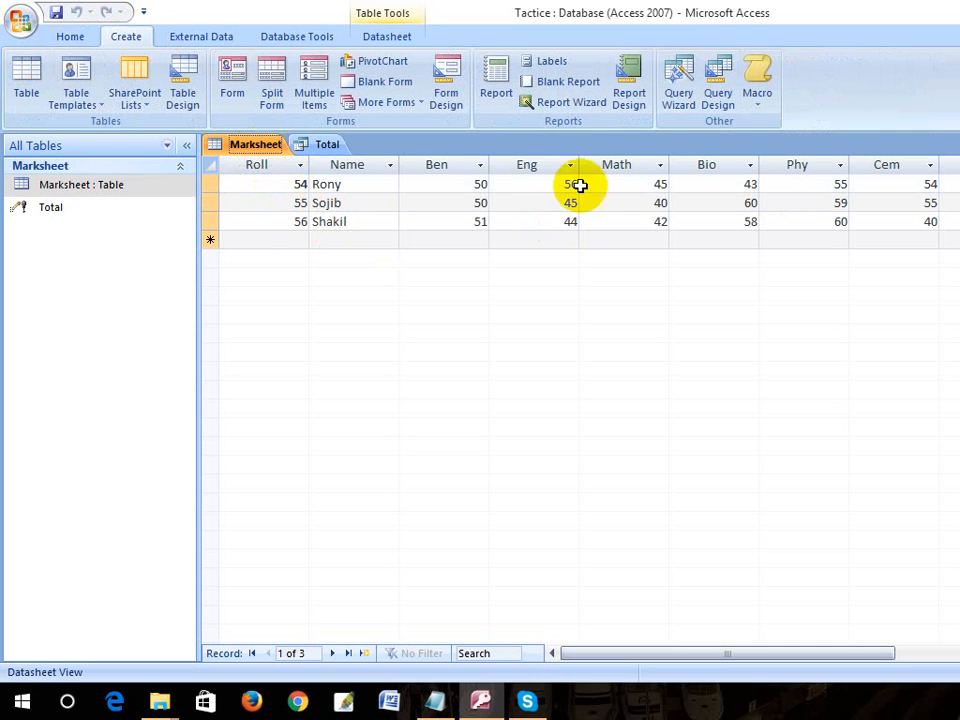
click(720, 97)
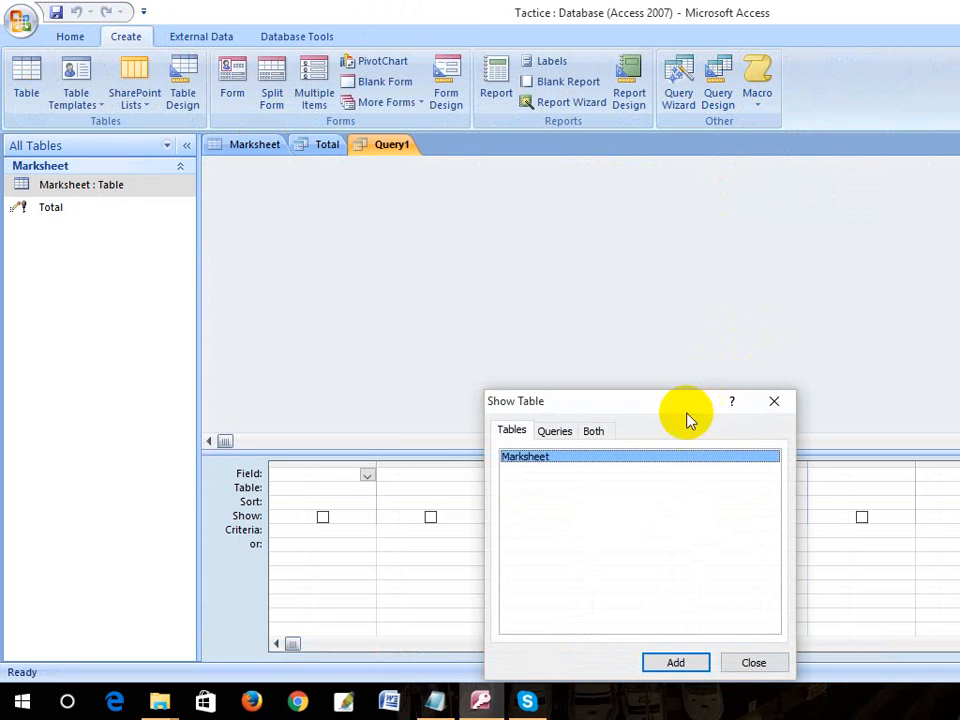
drag(664, 407, 654, 199)
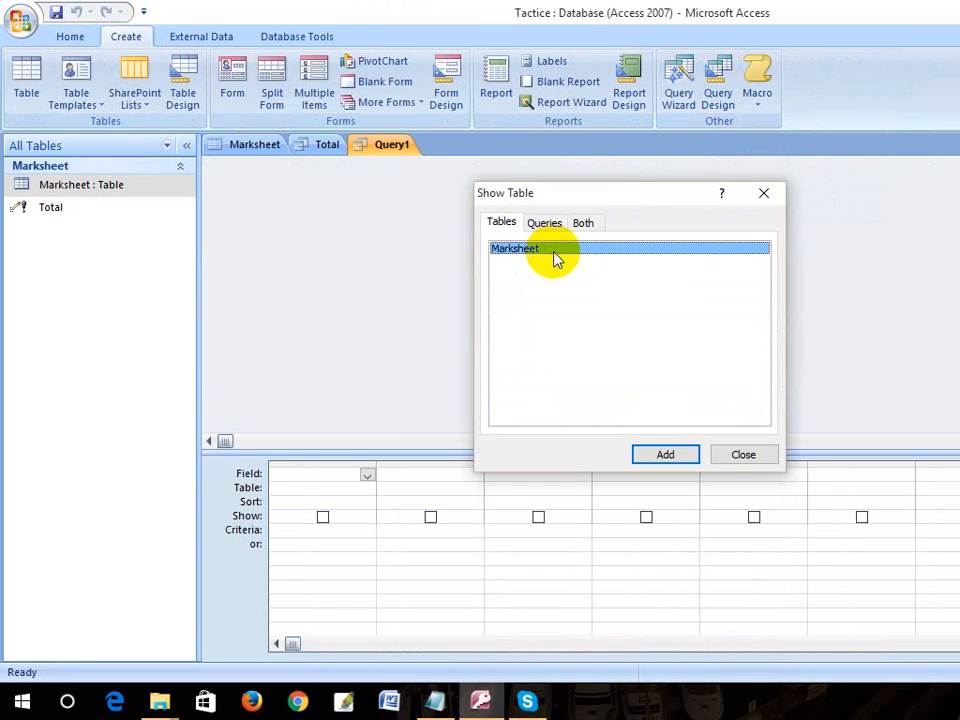
click(662, 456)
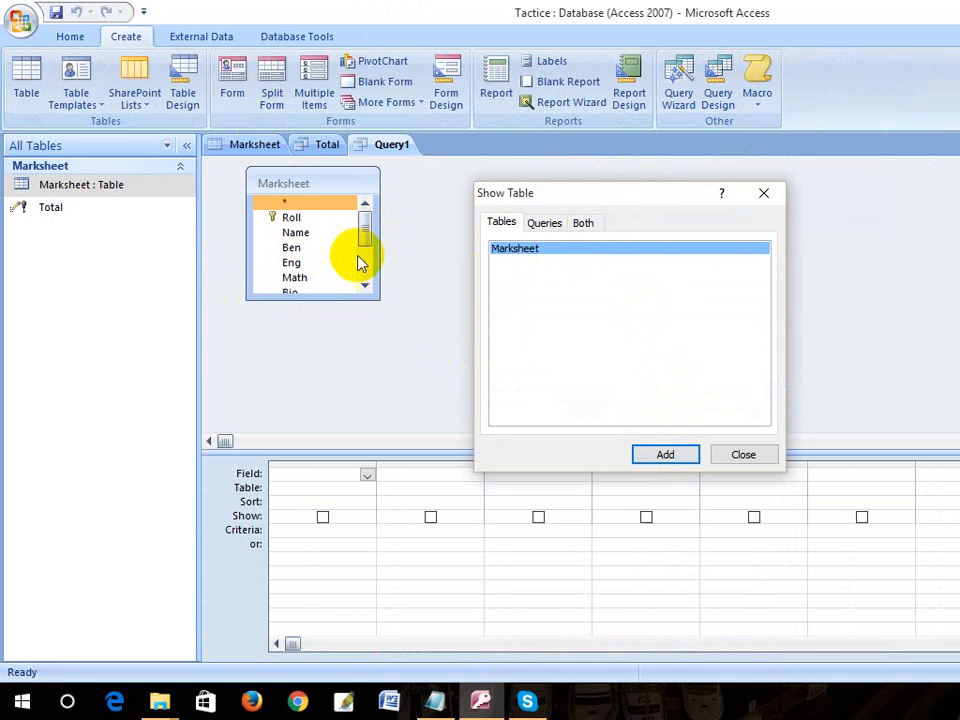
click(743, 454)
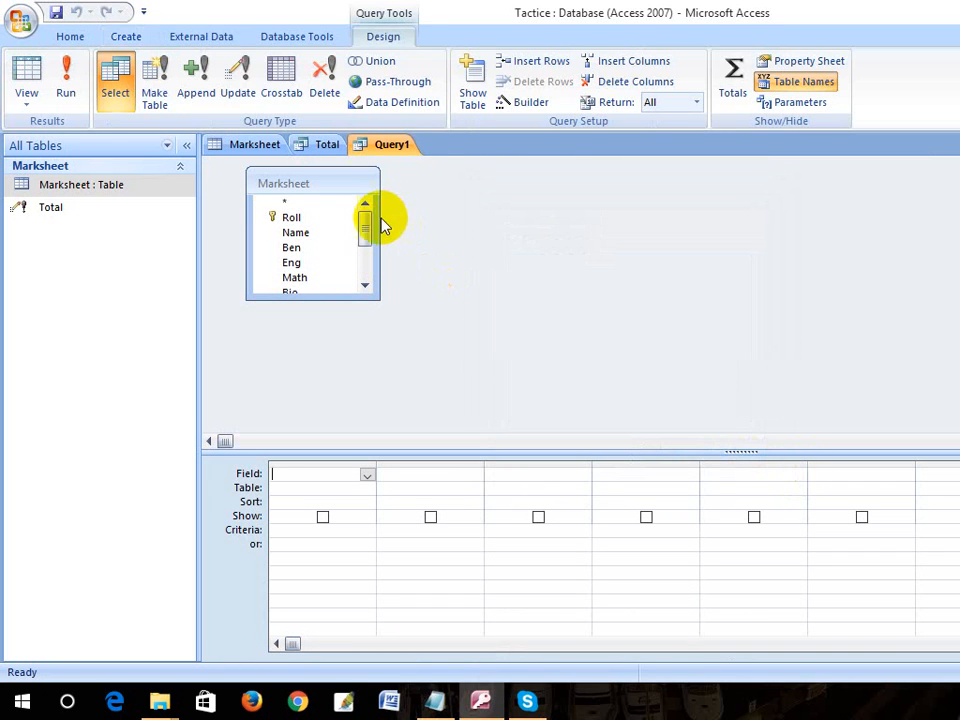
Add the Division field to the query grid and turn the query into an update query.
drag(364, 232, 361, 272)
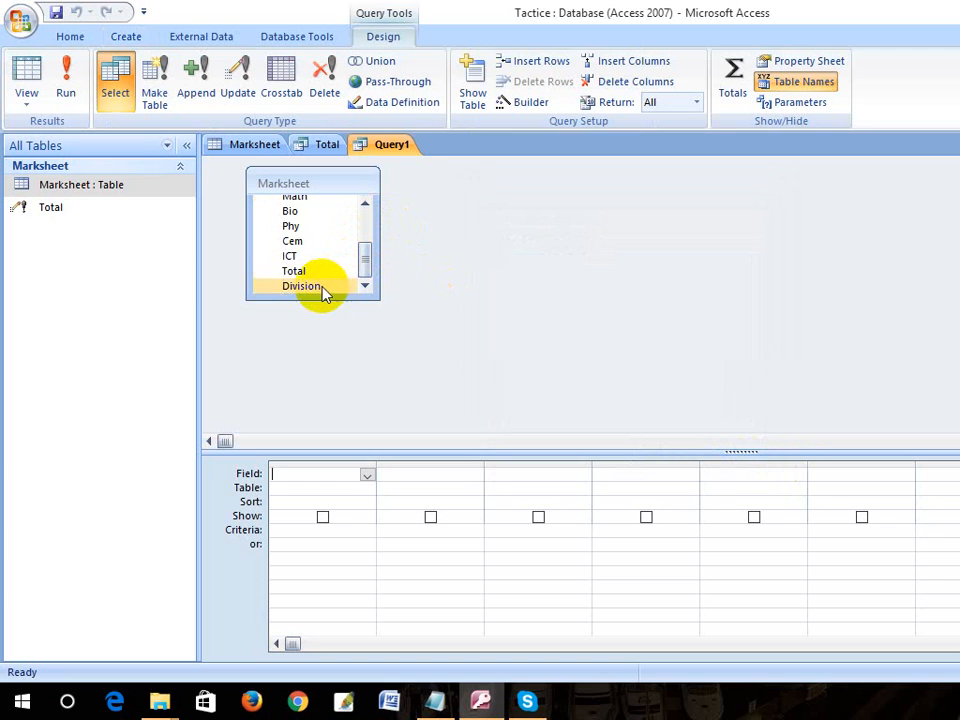
click(320, 288)
double_click(321, 288)
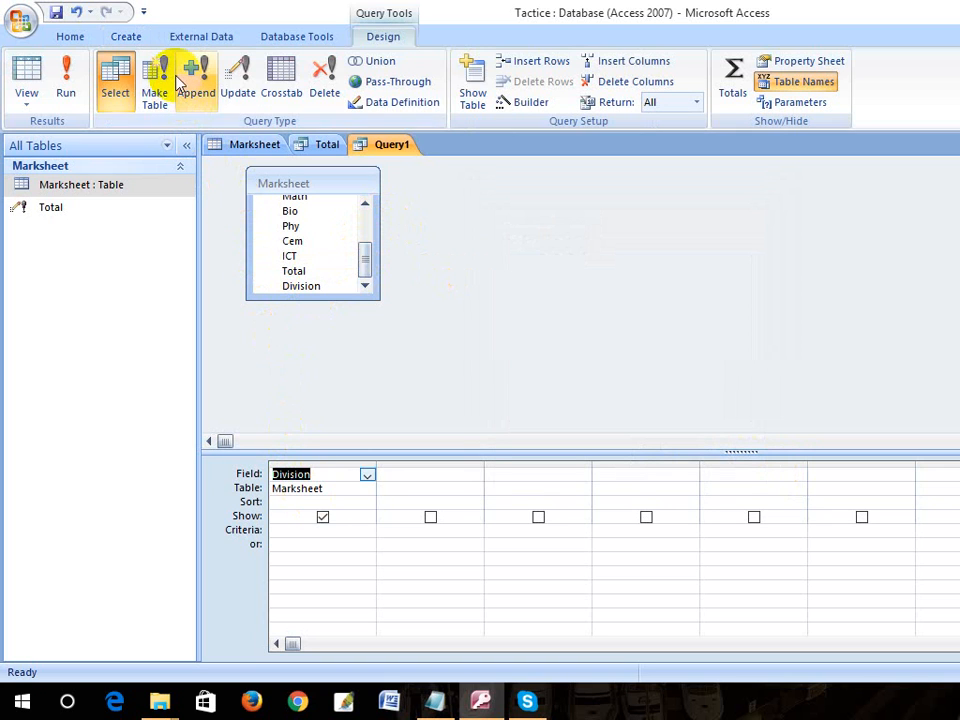
click(243, 82)
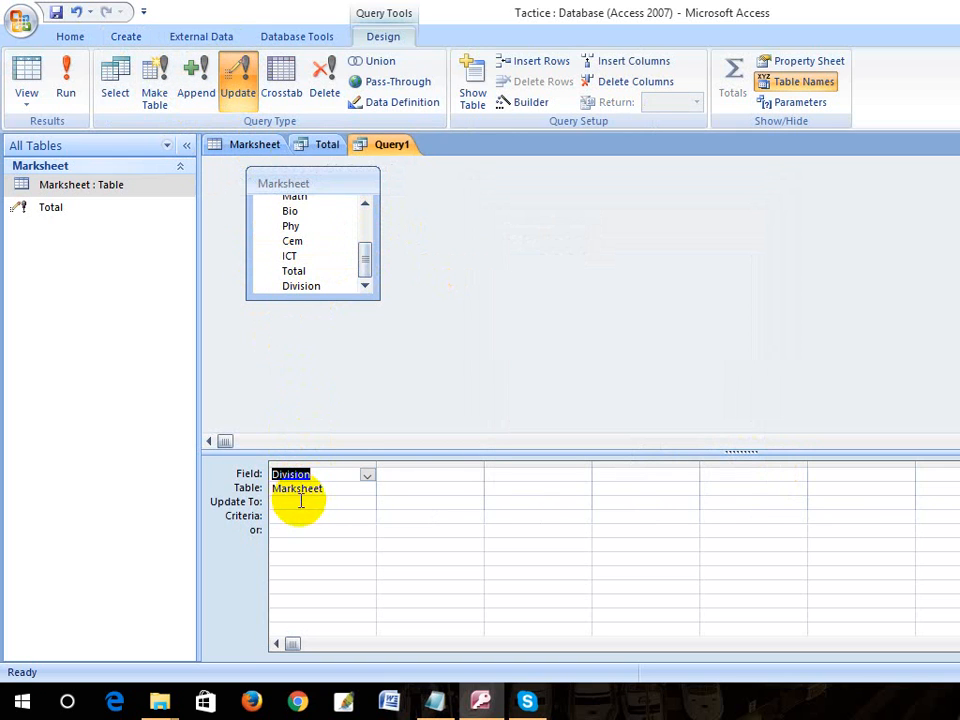
Copy the whole nested IIf expression from Notepad and paste it as the Division field's Update To value in the query.
click(300, 501)
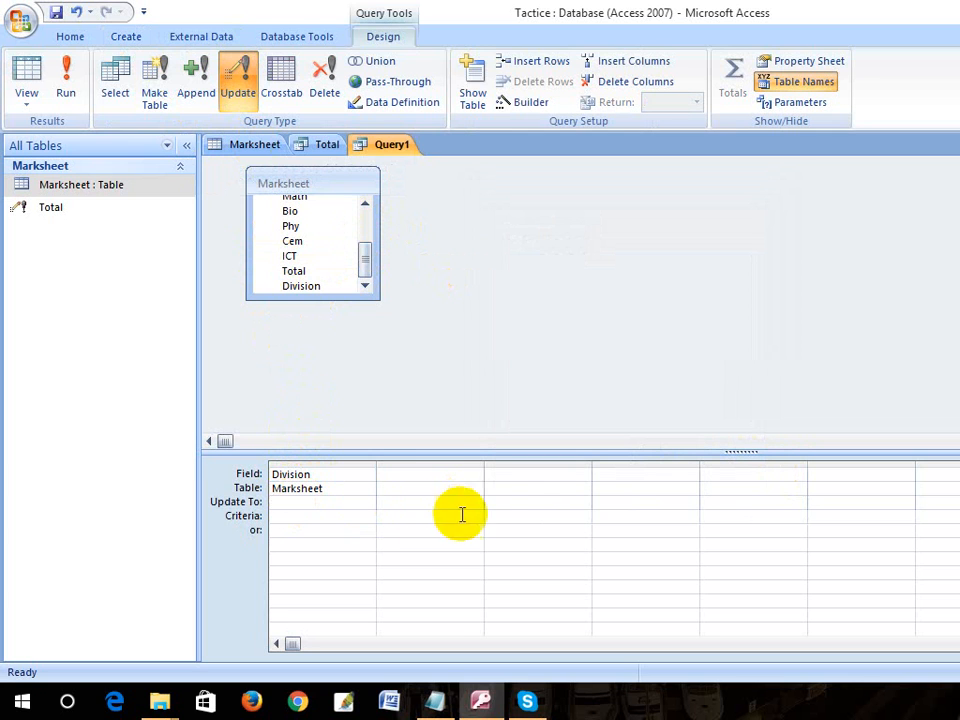
click(430, 704)
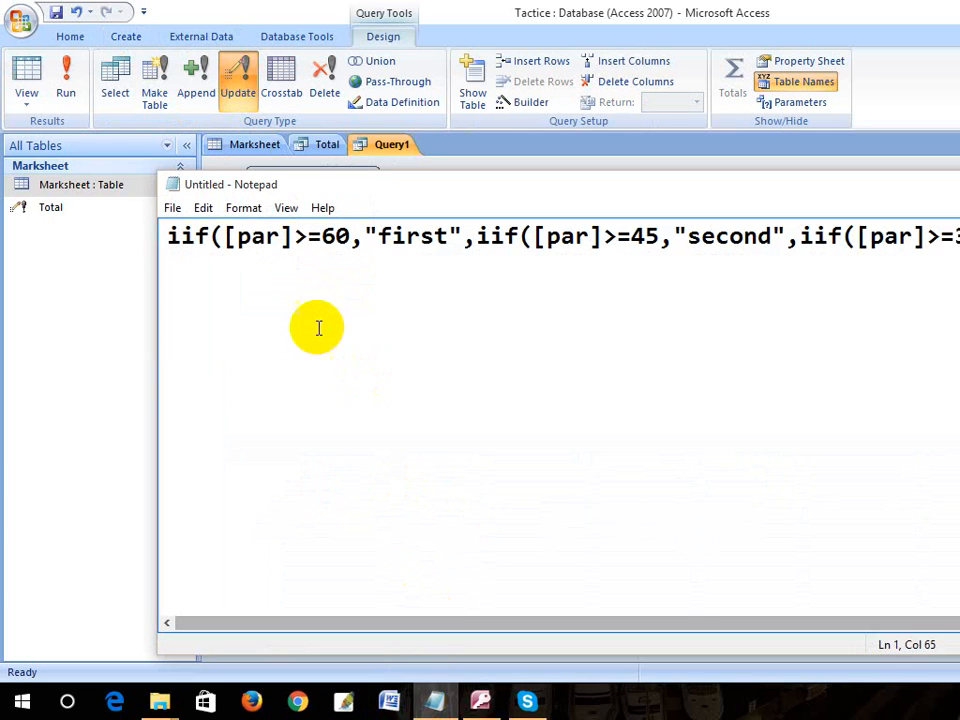
click(196, 236)
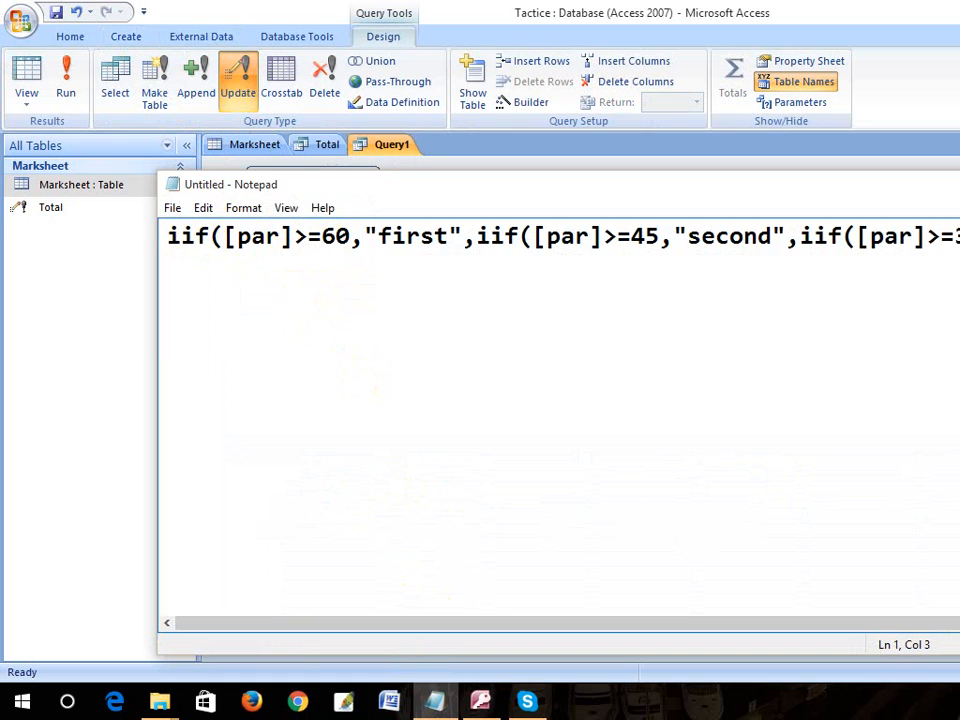
click(958, 236)
key(ctrl+a)
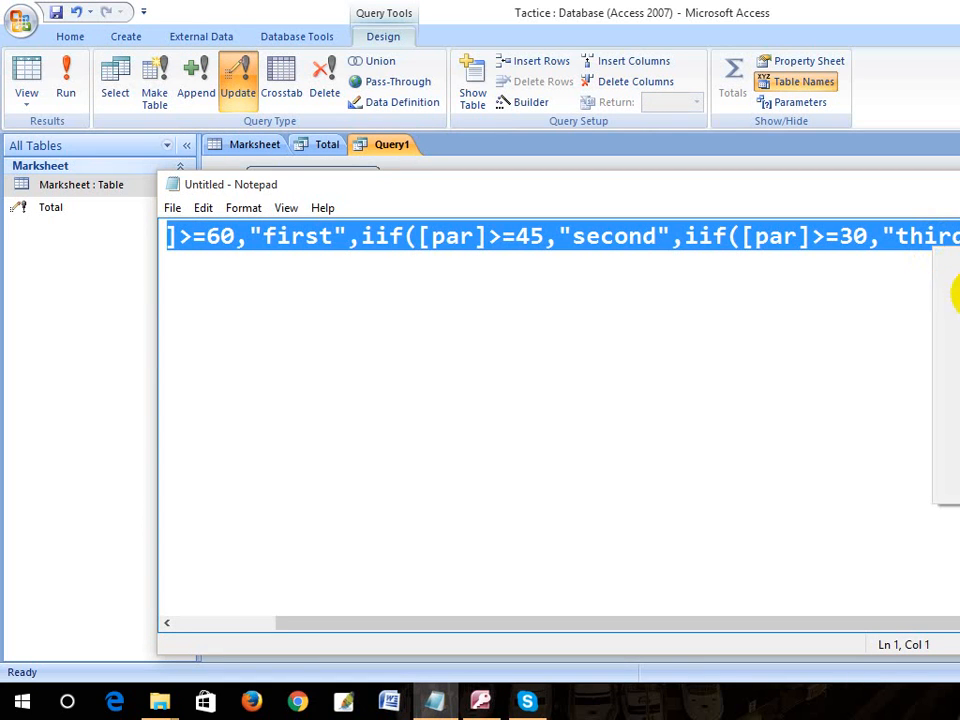
right_click(950, 255)
key(alt+Tab)
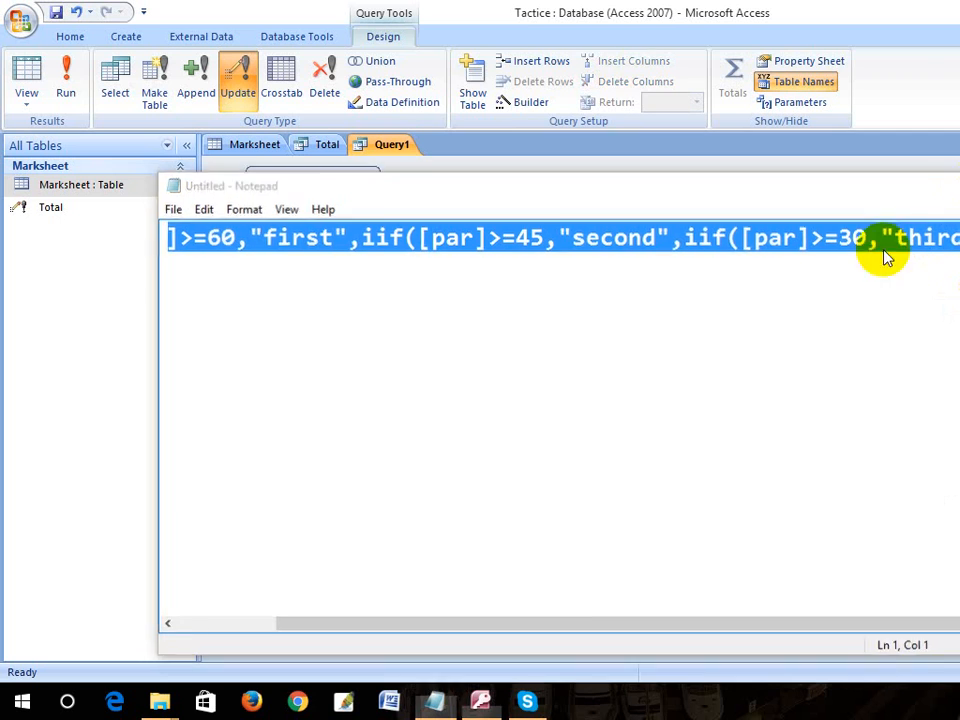
right_click(313, 505)
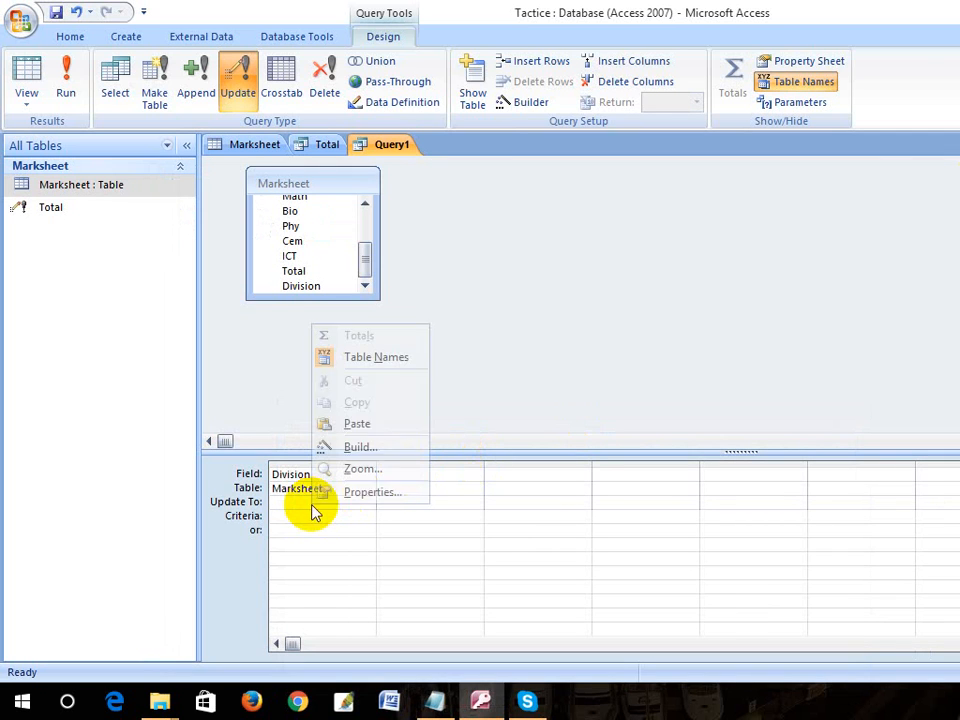
click(357, 424)
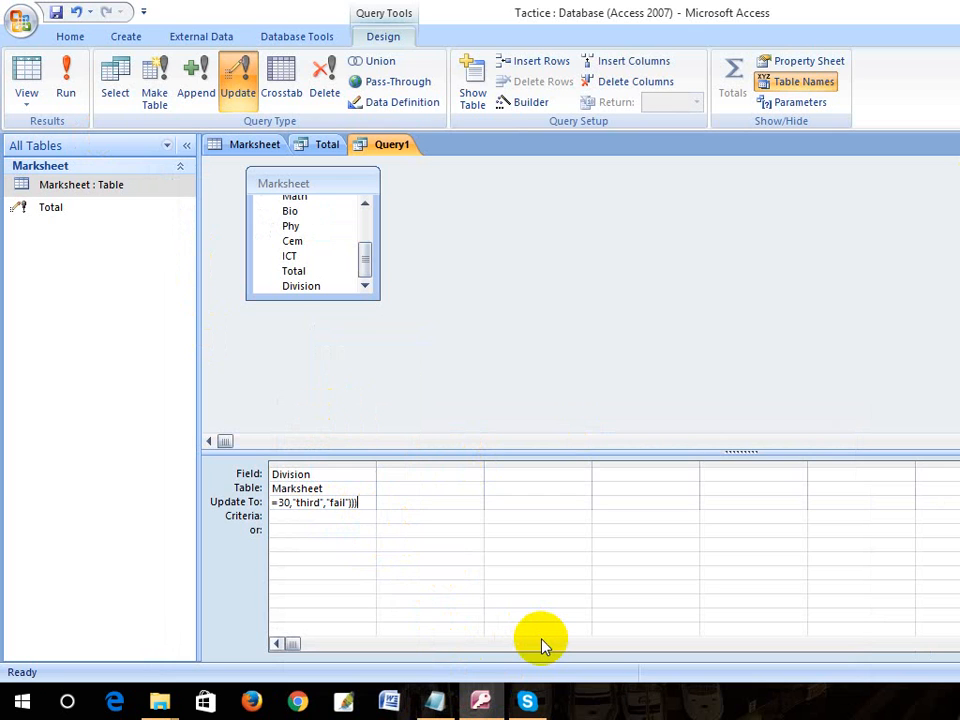
Review the nested IIf expression in Notepad from its first condition through the closing brackets, and return to the Access query.
click(316, 500)
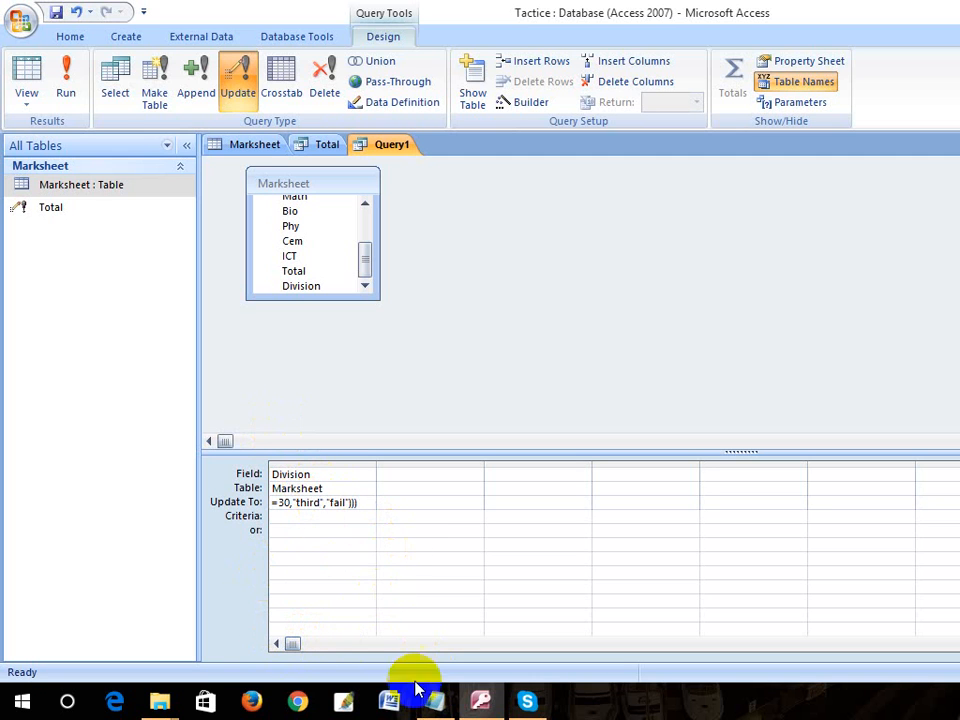
click(444, 707)
click(364, 258)
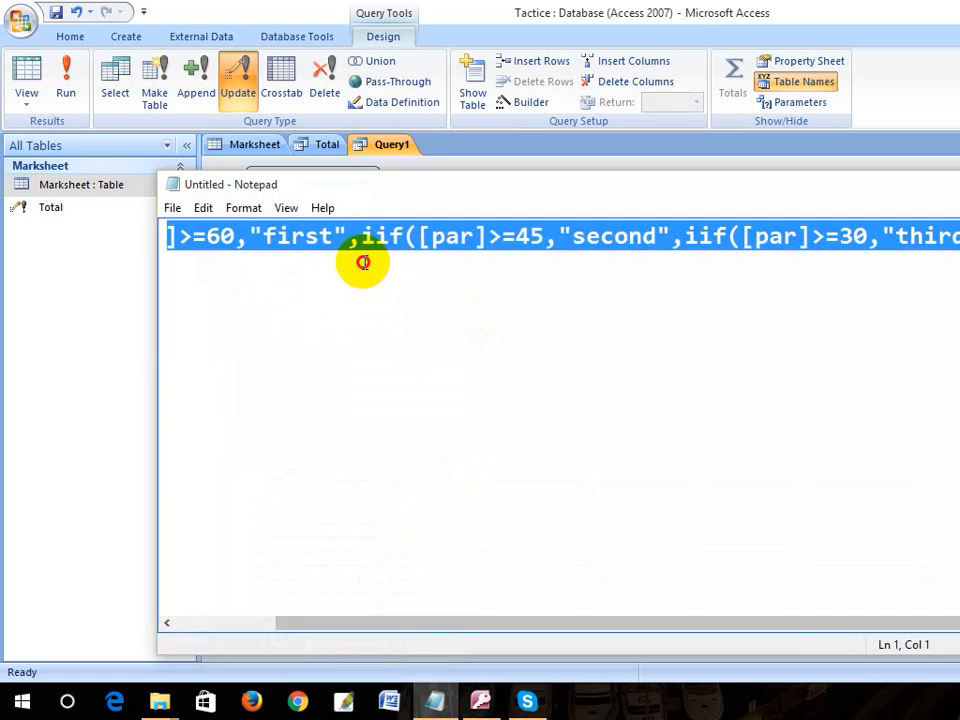
drag(506, 624, 366, 634)
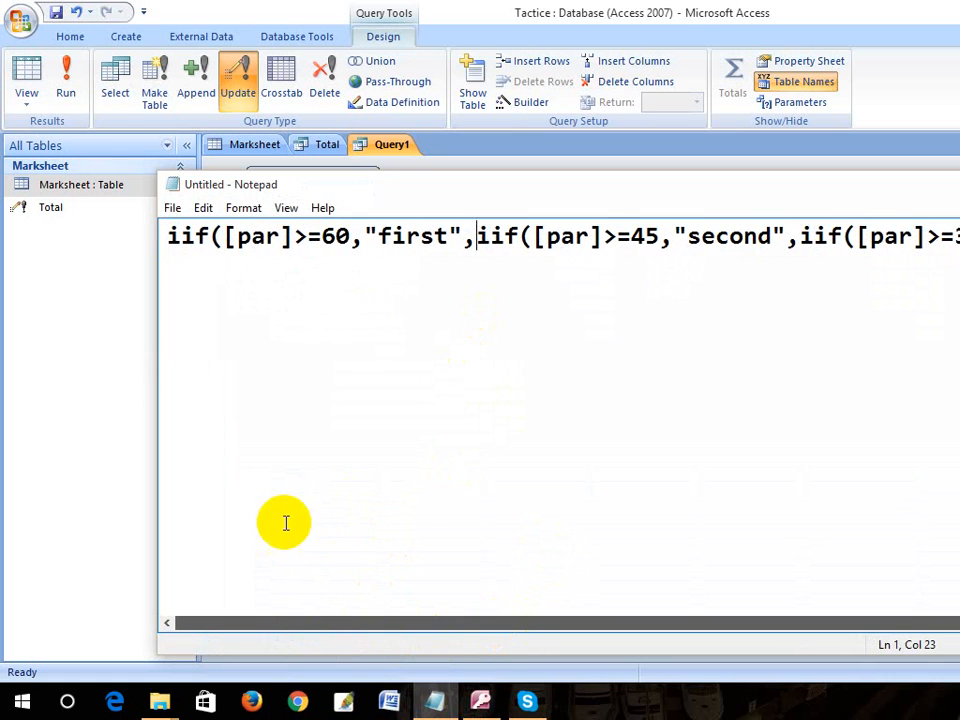
click(213, 237)
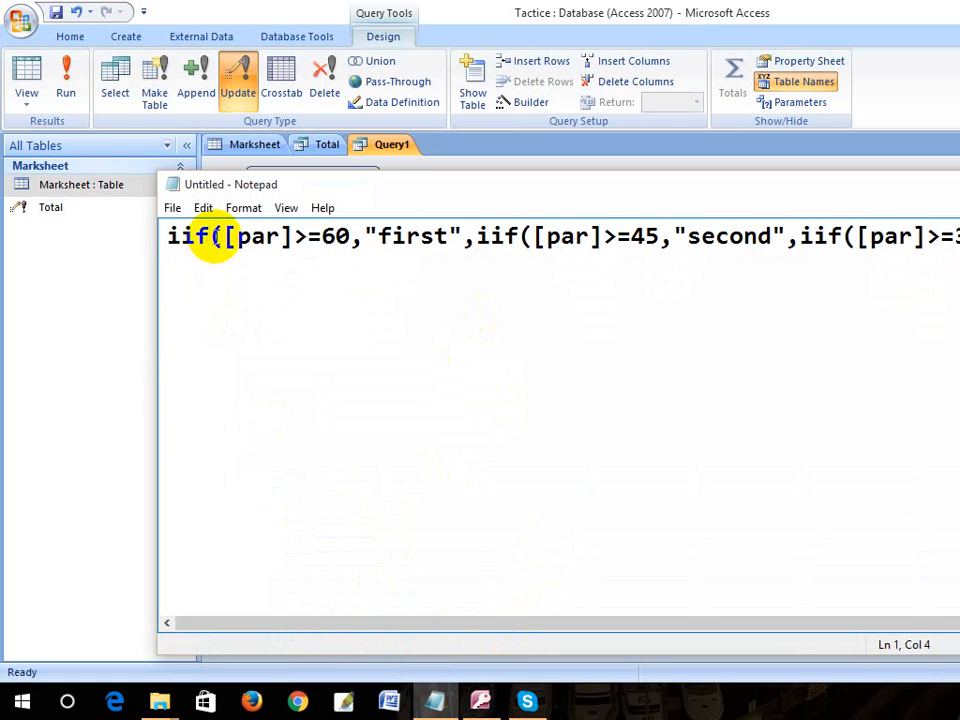
click(221, 238)
drag(296, 237, 350, 238)
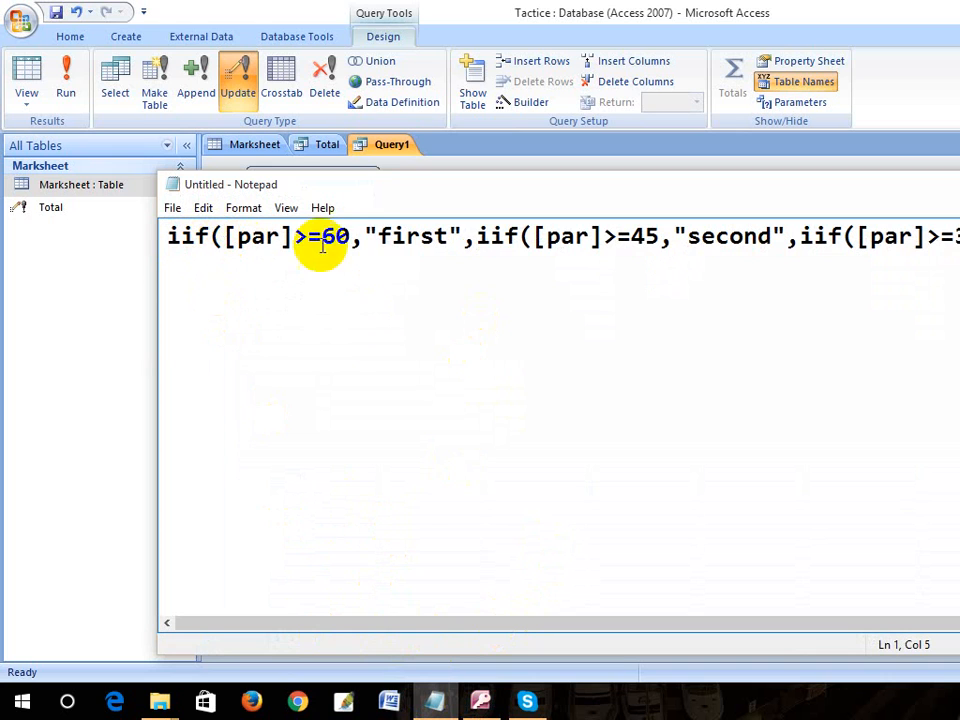
double_click(405, 237)
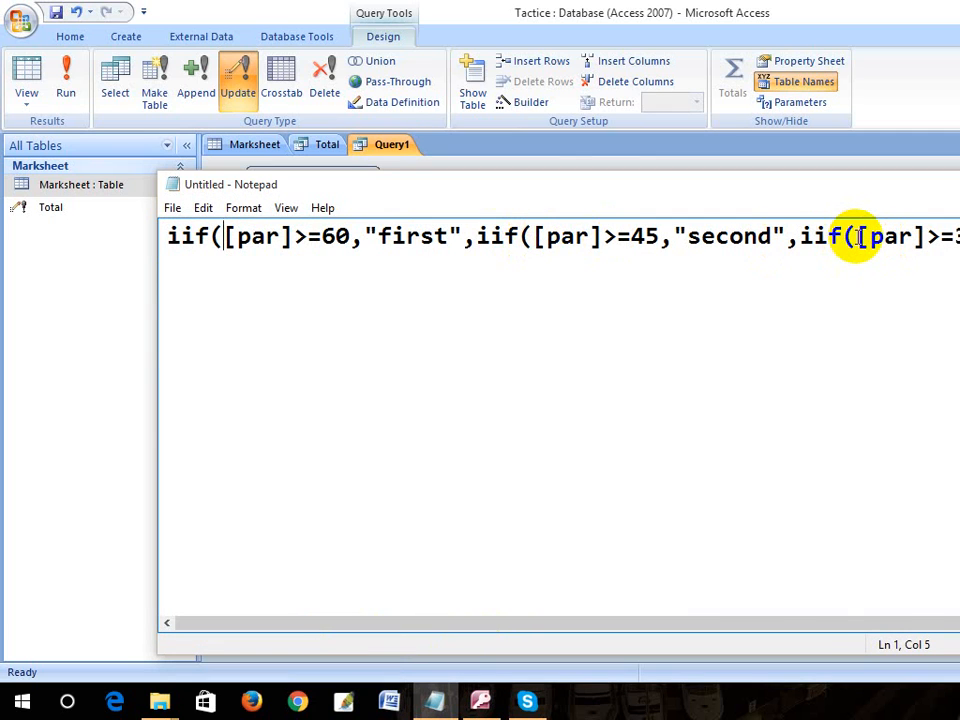
drag(765, 625, 870, 625)
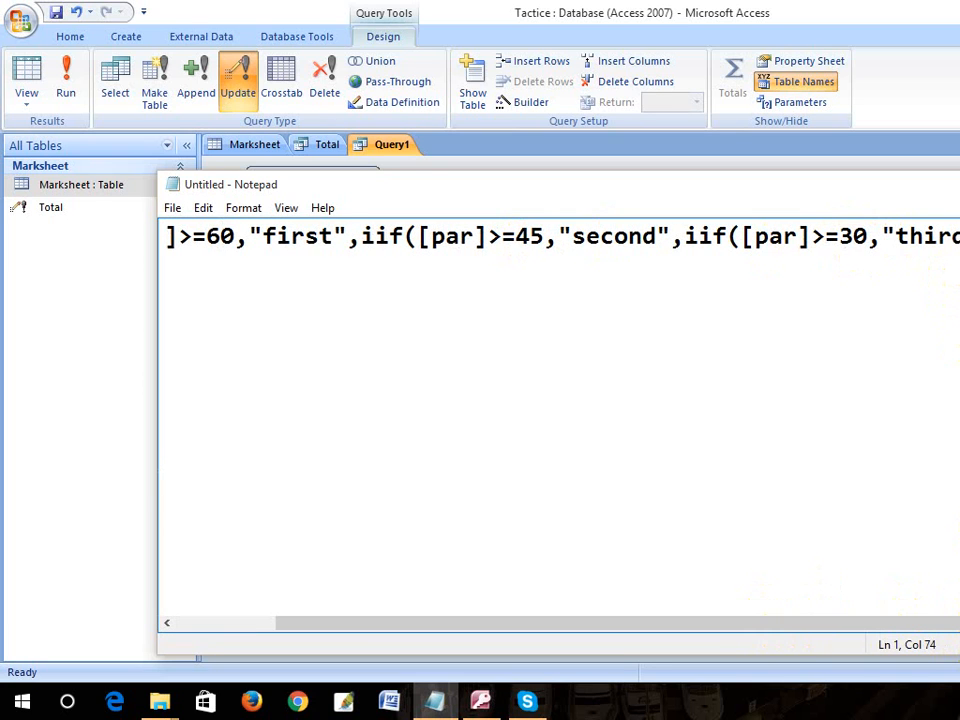
text())))
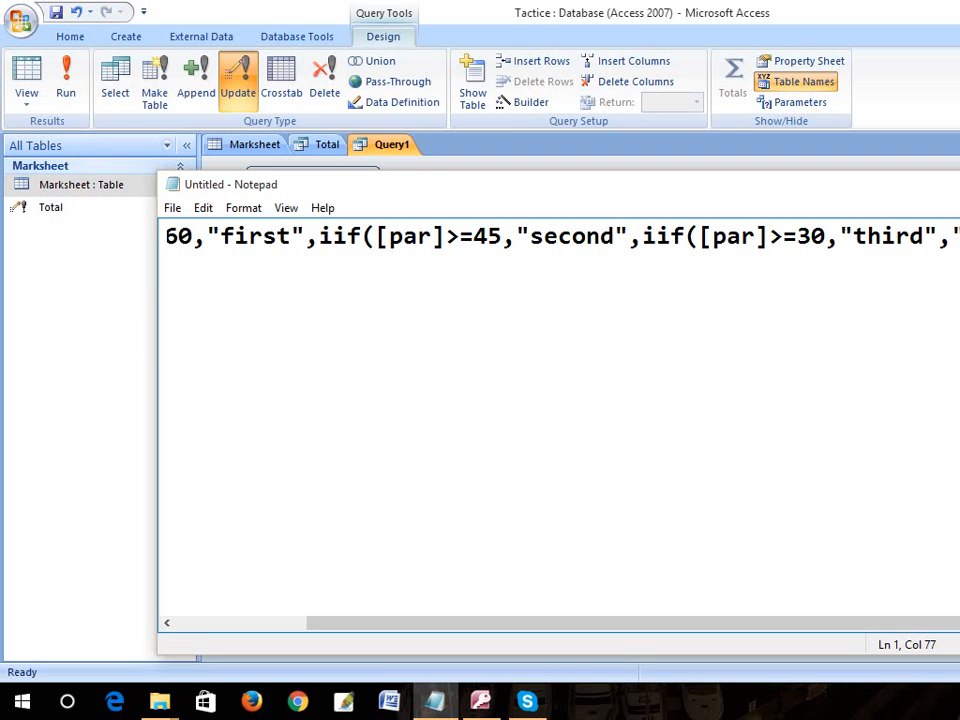
click(536, 461)
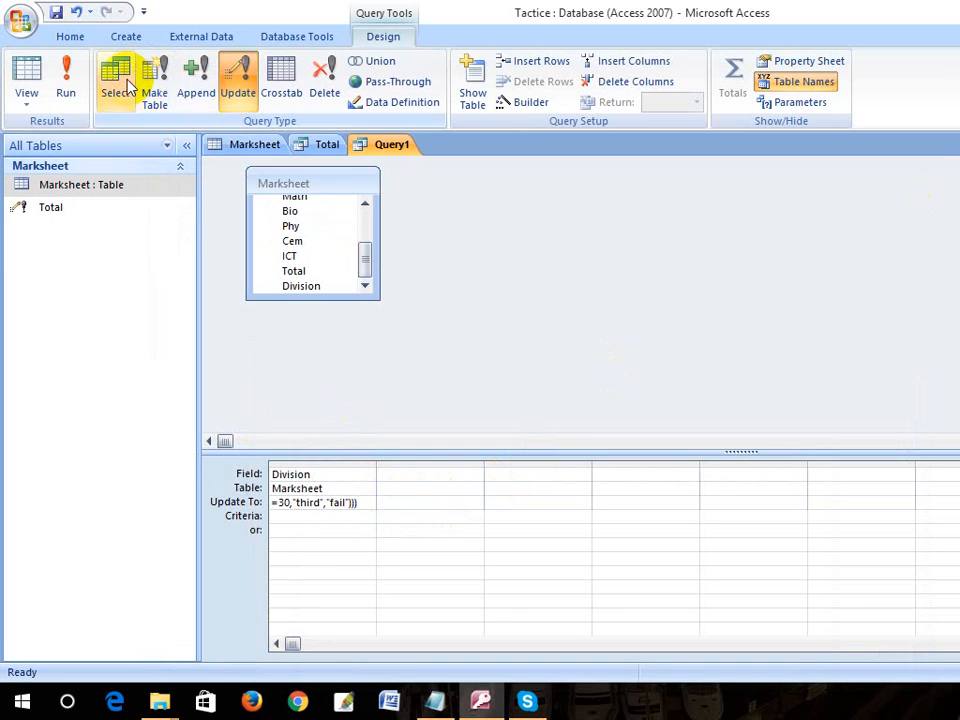
Try to run the Division update query, cancel it and recheck the Update To expression.
click(65, 82)
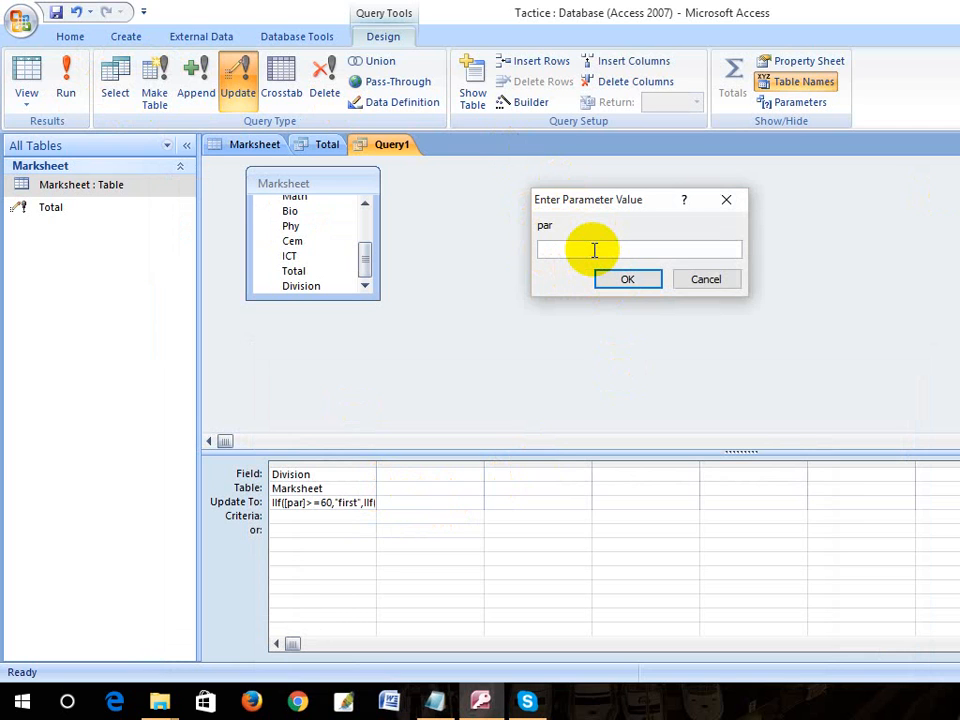
click(724, 289)
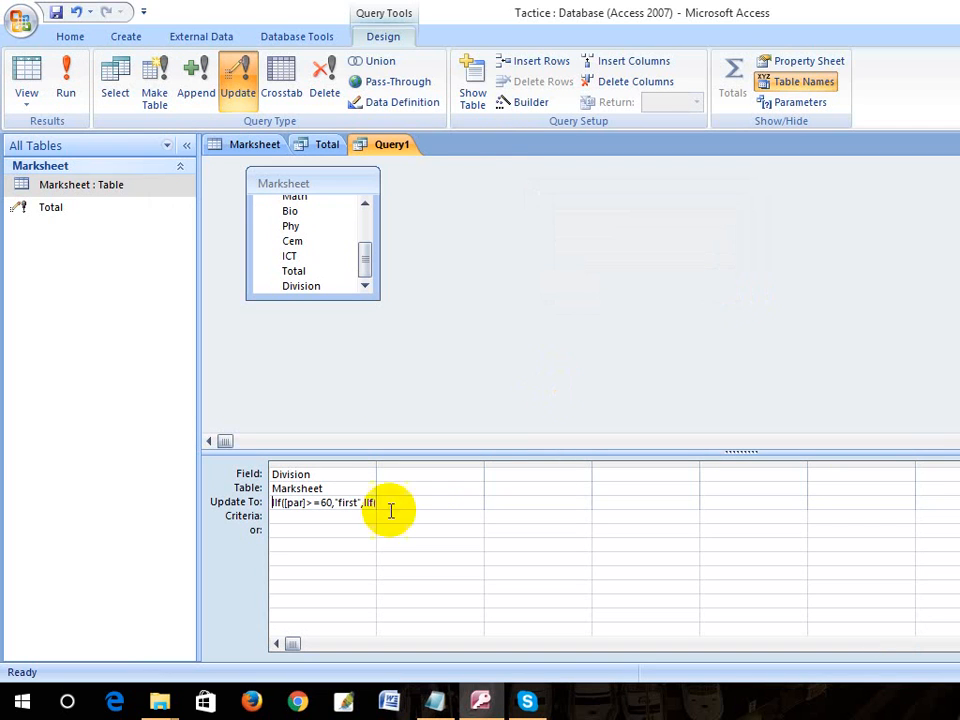
double_click(349, 502)
click(336, 501)
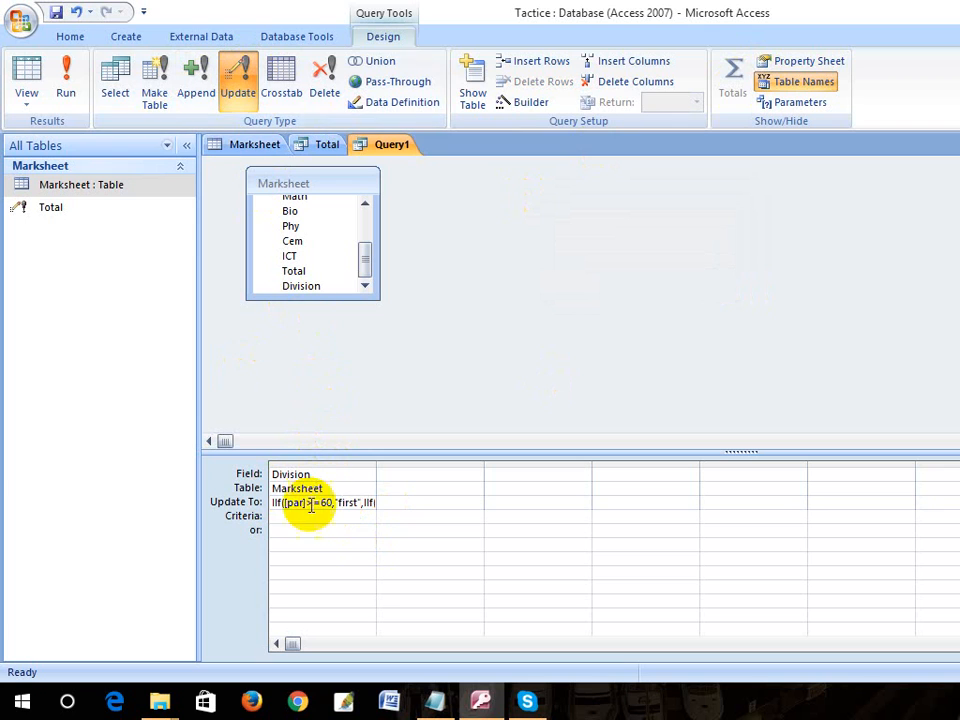
click(318, 502)
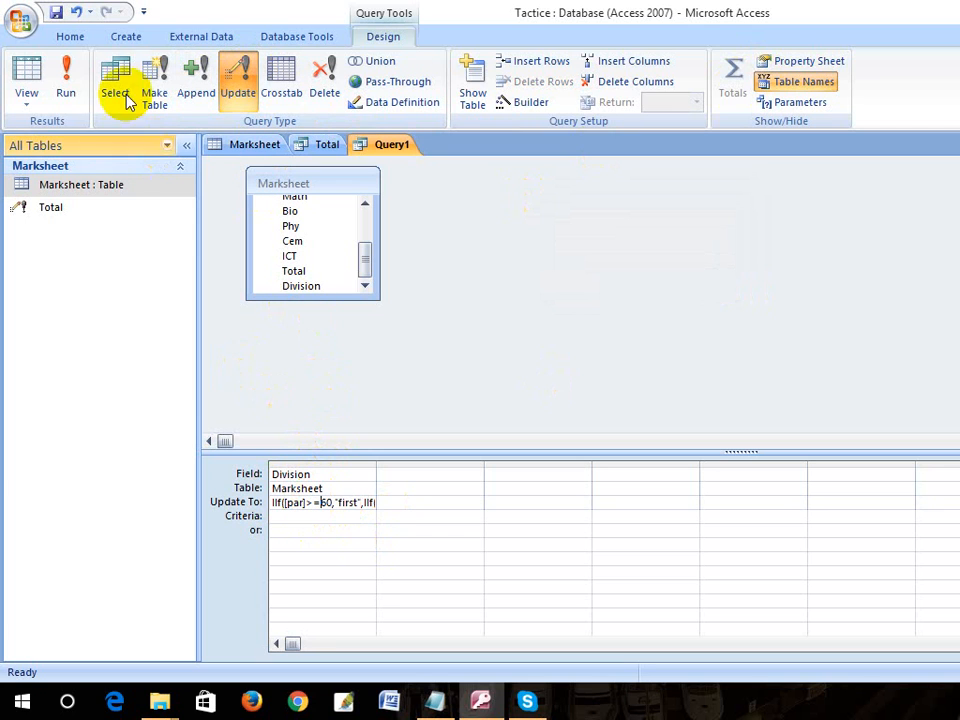
Try to run the update query with the Division field's name entered as the par parameter value.
click(68, 86)
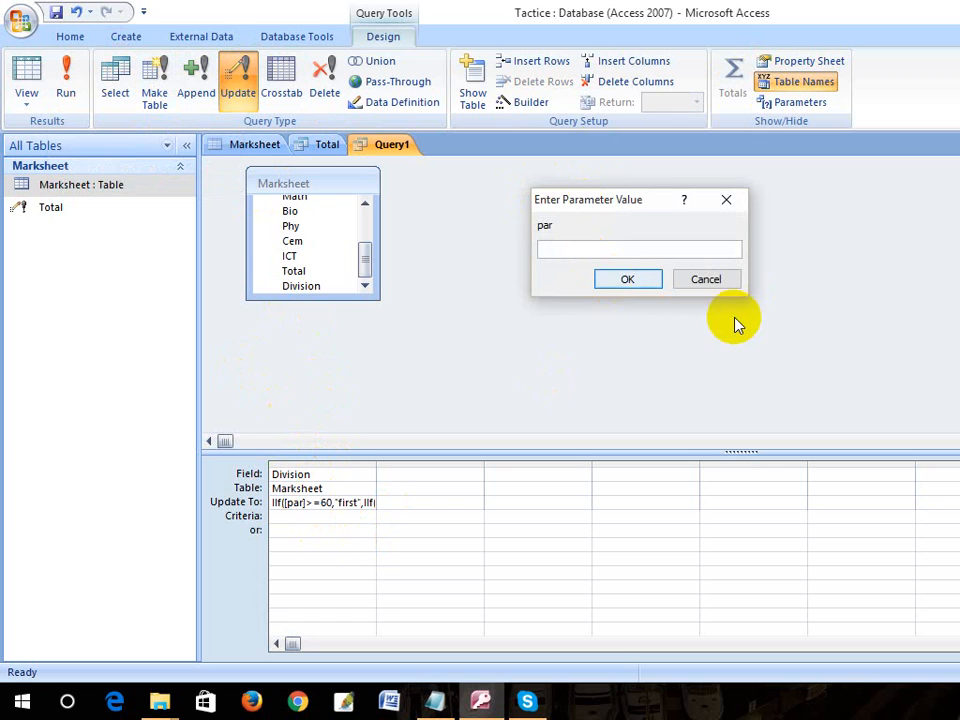
text(Di)
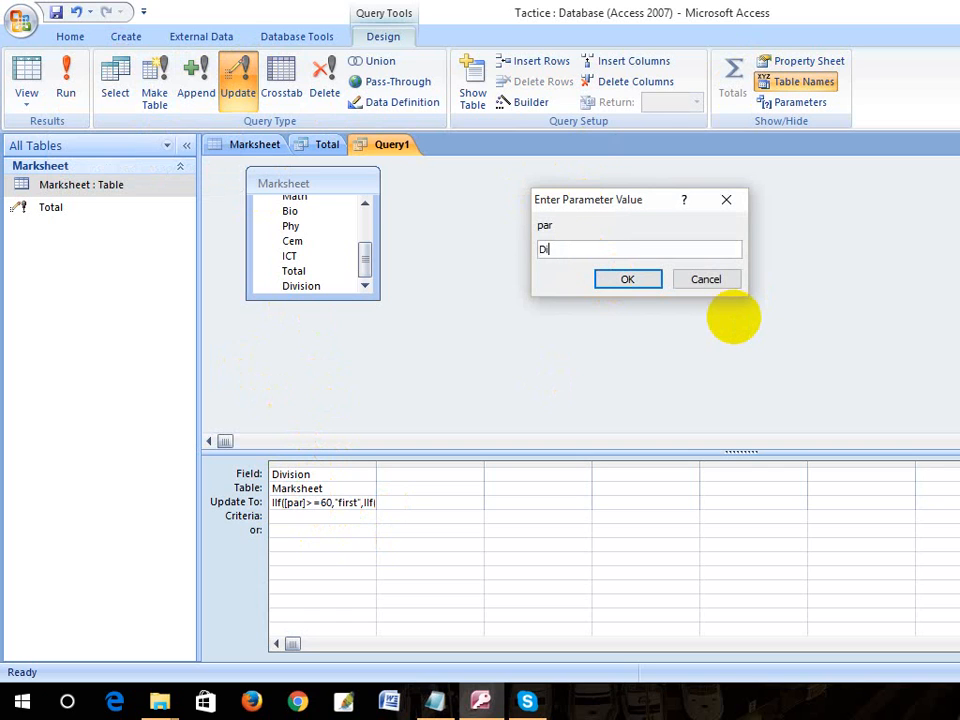
text(dision)
click(634, 284)
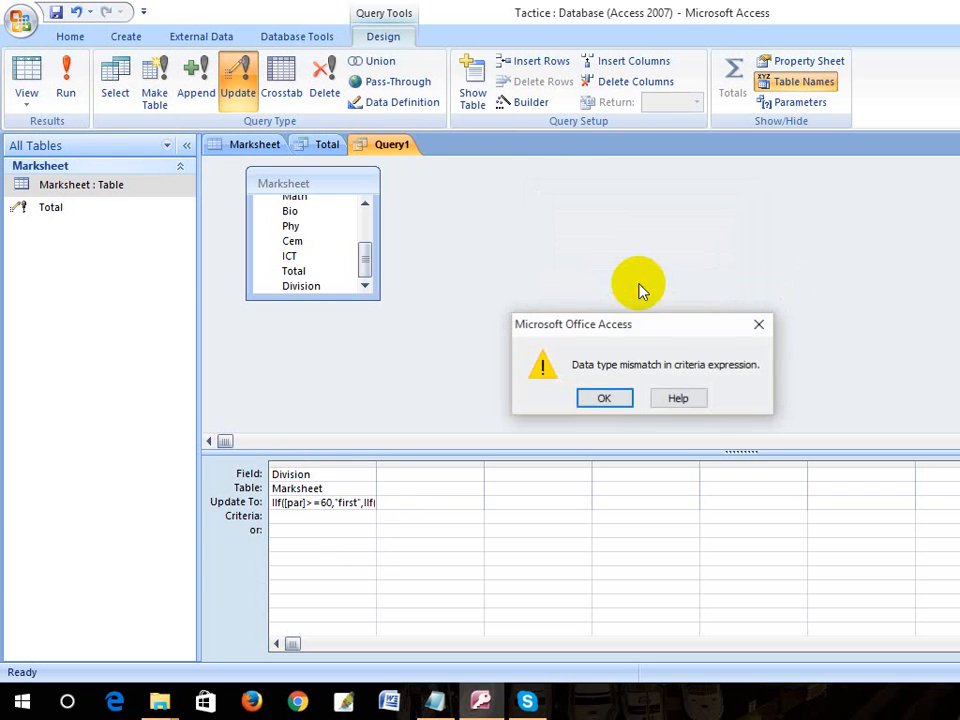
click(612, 405)
Check the Marksheet table's datasheet and return to the Division update query's design.
double_click(75, 187)
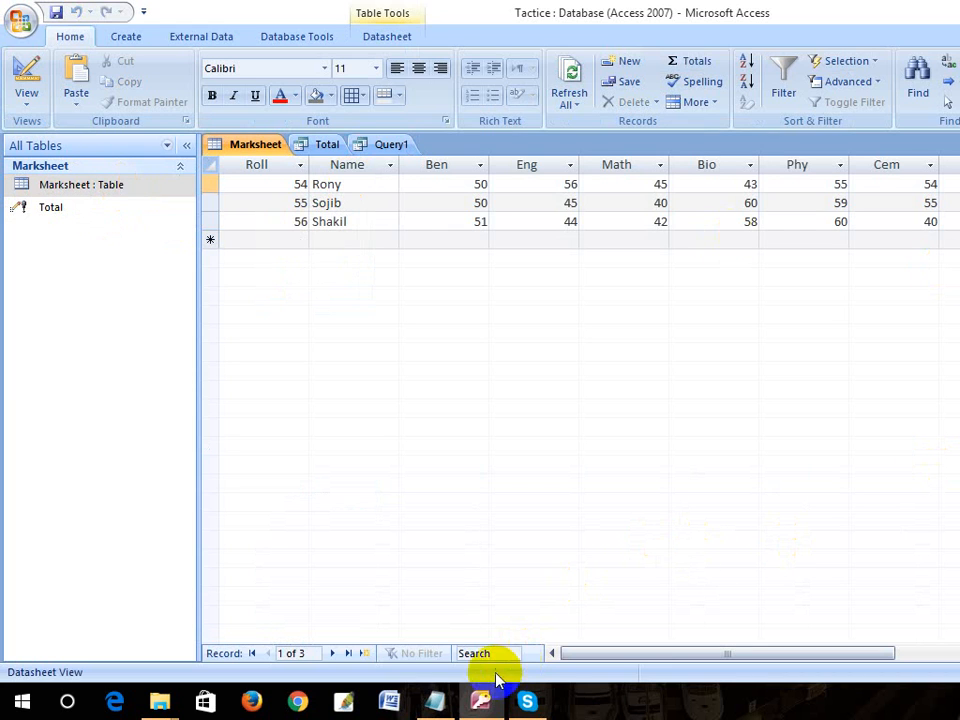
click(84, 186)
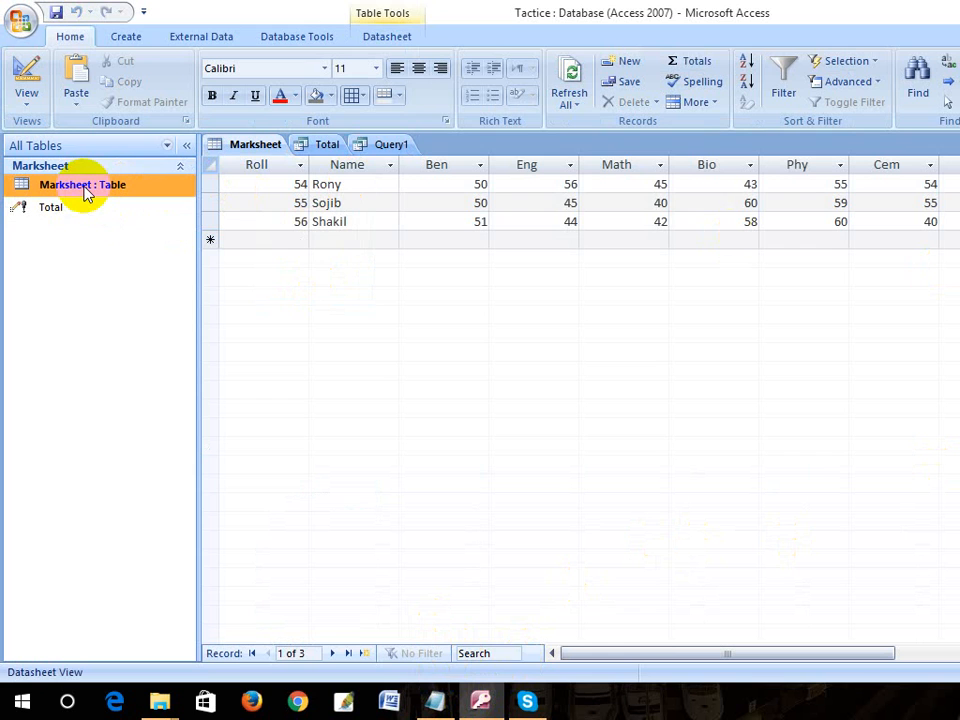
click(391, 147)
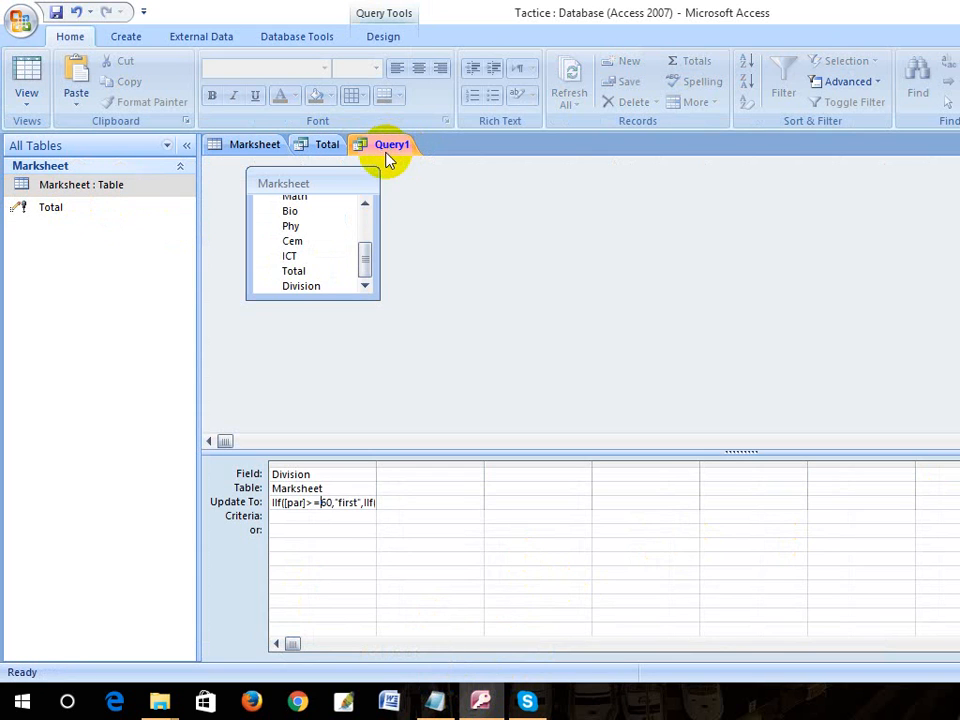
Examine the Division query's Update To expression from its first condition towards the 30 condition, checking it against the Division field.
click(343, 505)
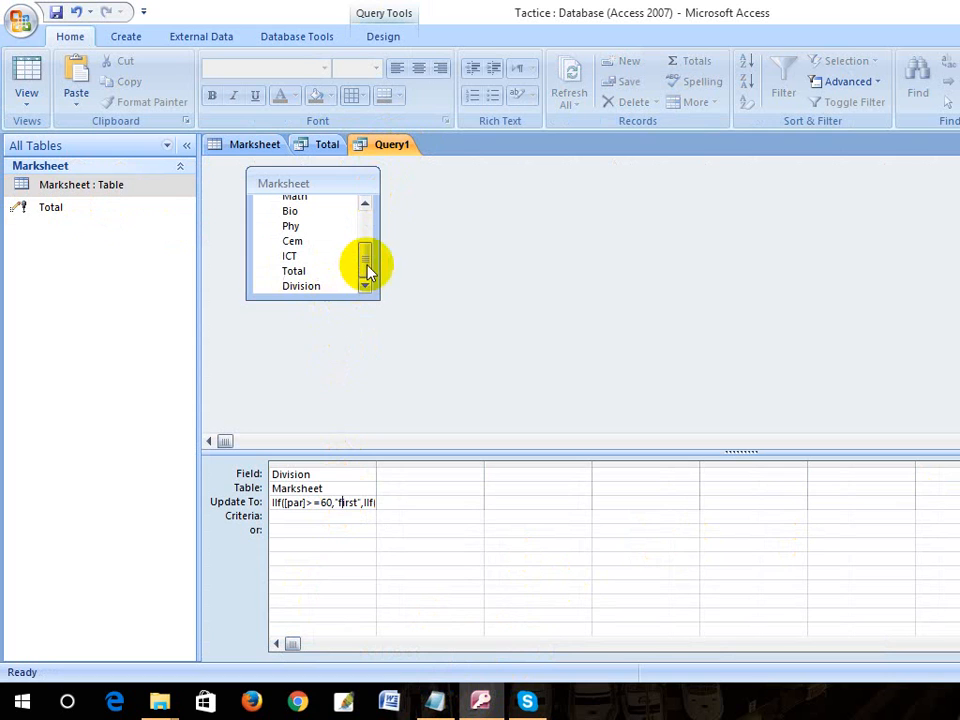
click(317, 292)
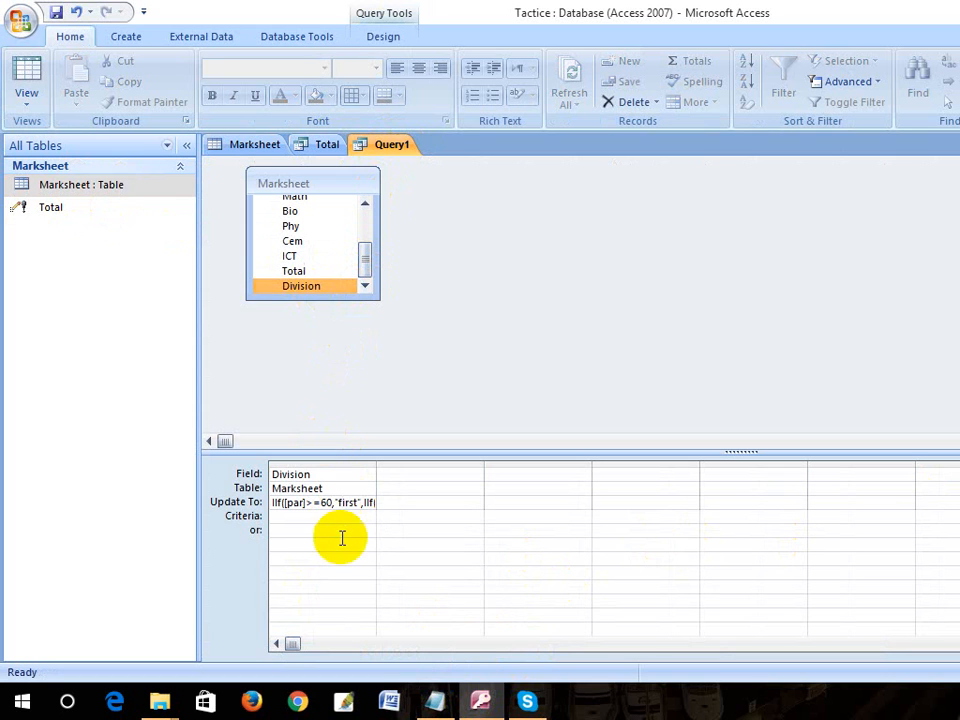
click(371, 501)
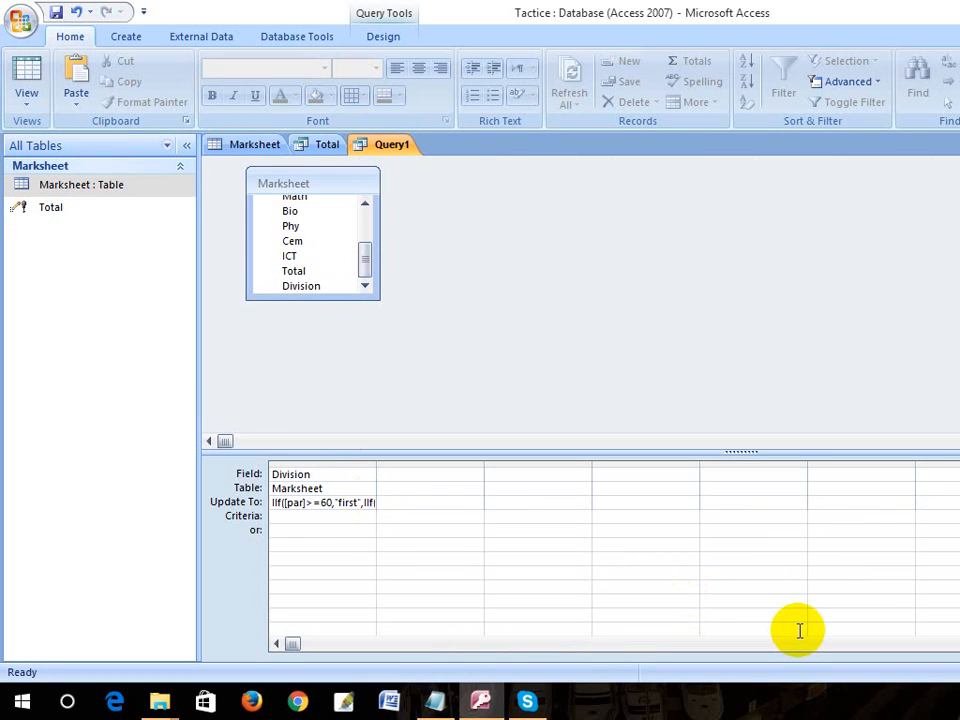
text([par]>=45,"second",IIf([par]>=30,"th)
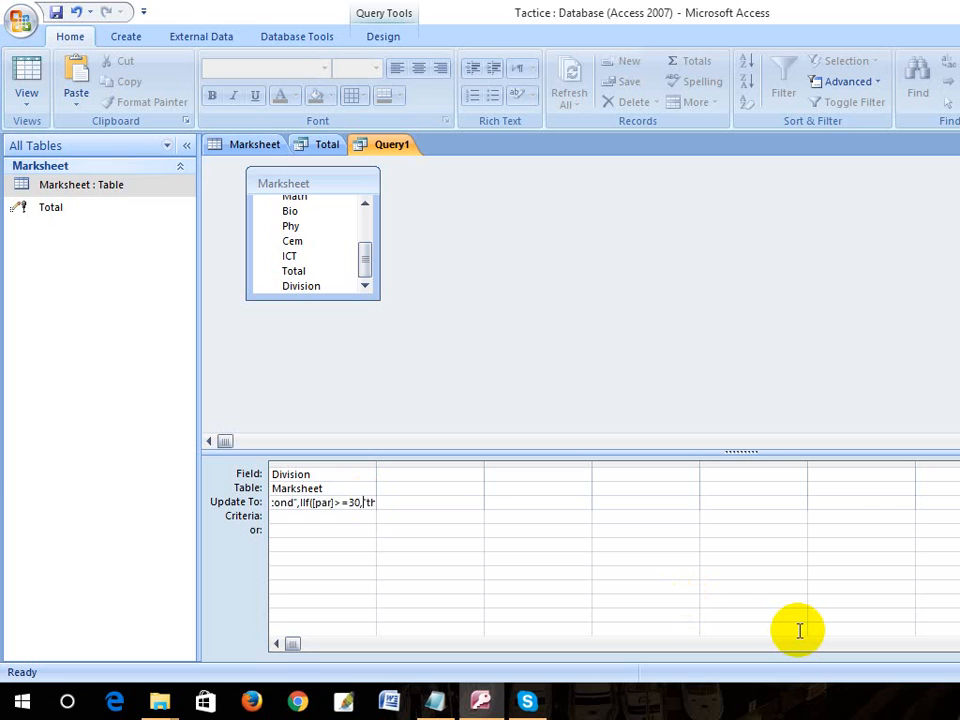
key(Right)
key(Right)
key(Right)
key(Right)
key(Right)
key(Right)
key(Right)
key(Right)
key(Right)
key(Right)
key(Right)
key(Right)
key(Right)
key(Right)
key(Right)
key(Right)
key(Right)
key(Right)
key(Right)
key(Right)
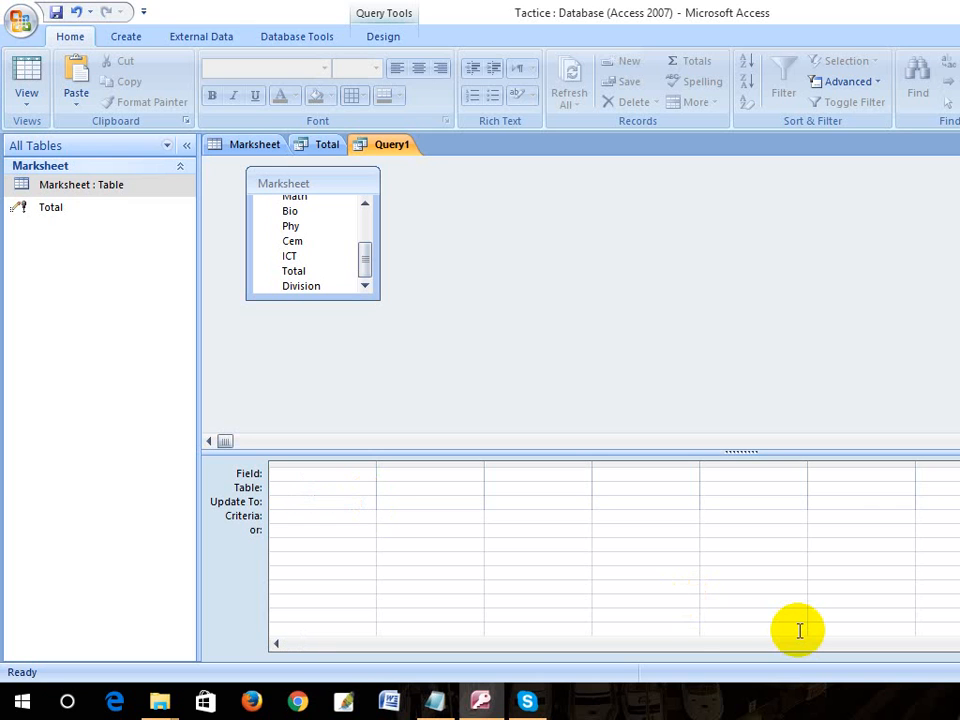
click(289, 533)
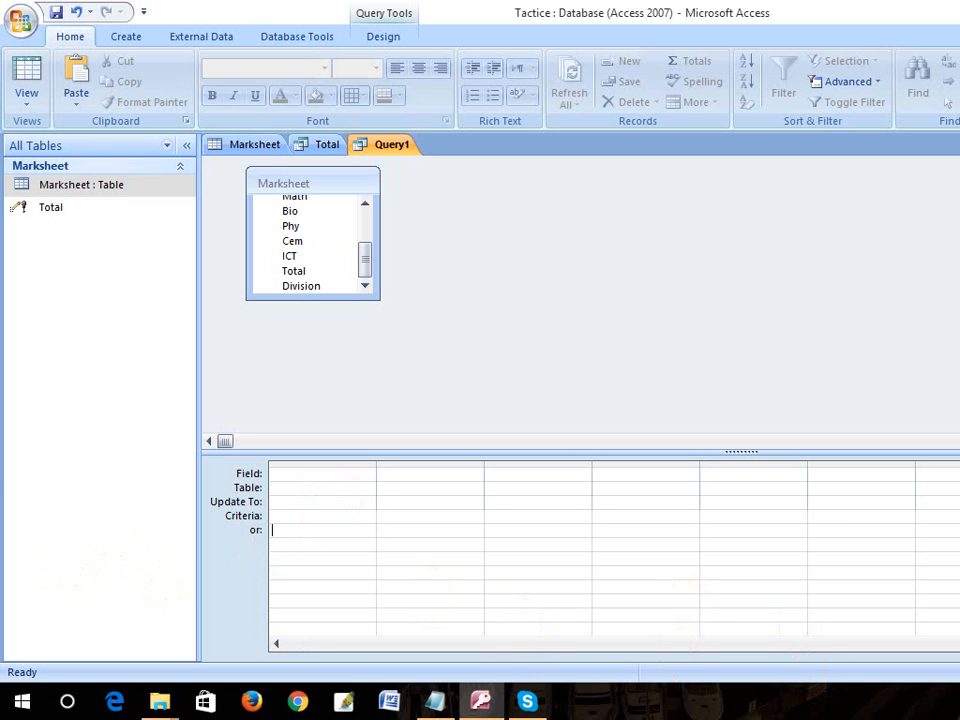
drag(959, 644, 318, 640)
Recheck the nested IIf expression in Update To from the 60 condition through the third and fail results to the closing brackets.
click(327, 503)
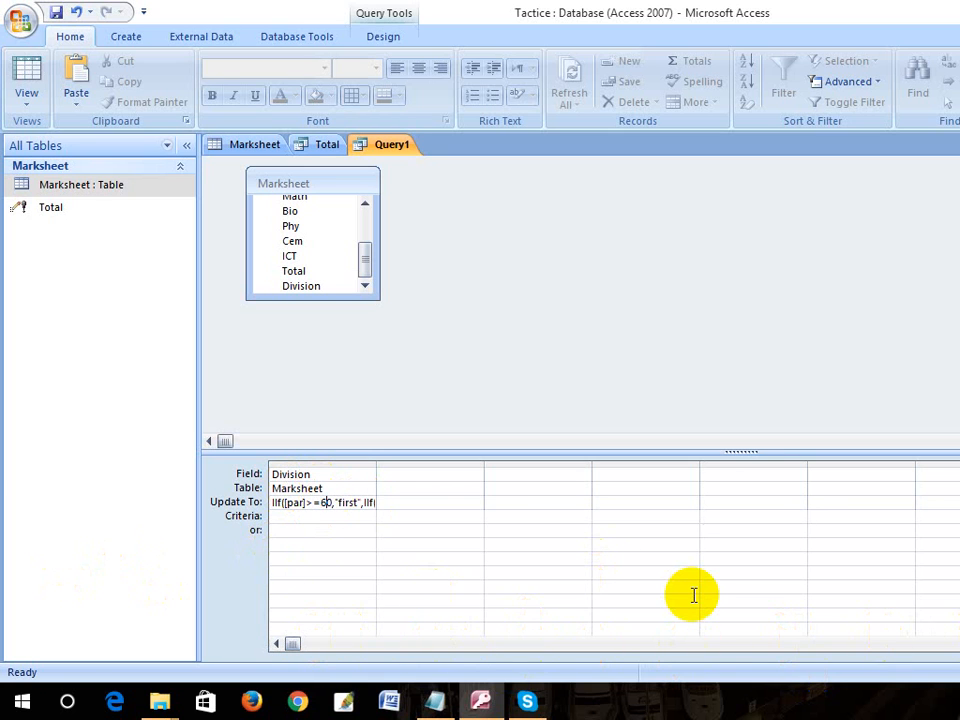
key(Right)
key(Right)
key(Right)
key(Right)
key(Right)
key(Right)
key(Right)
key(Right)
key(Right)
key(Right)
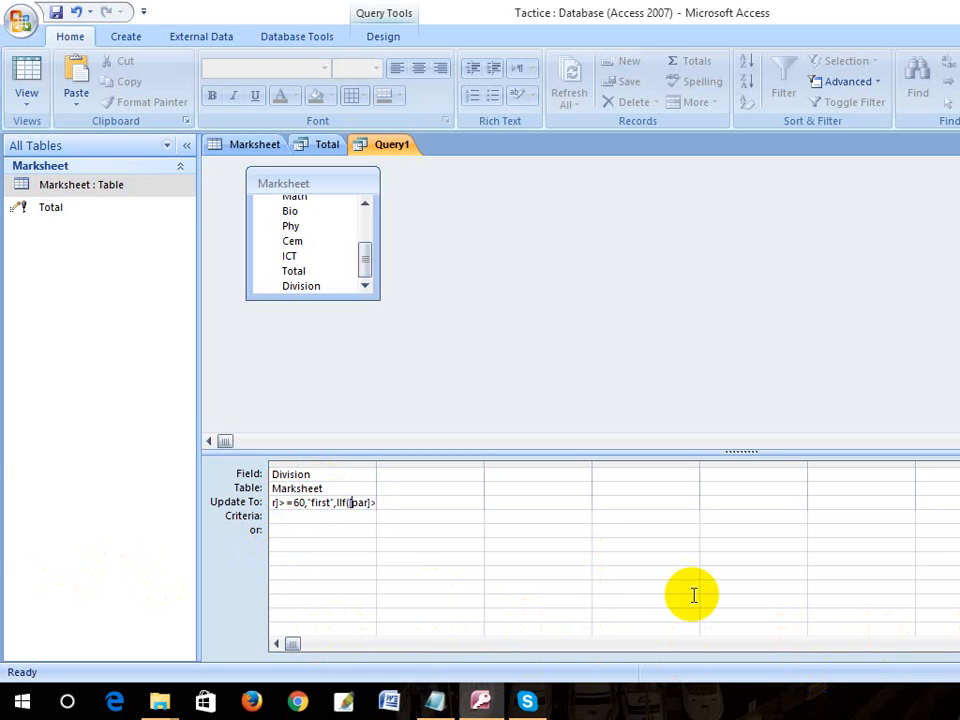
key(Right)
key(Right)
key(Right)
key(Right)
key(Right)
key(Right)
key(Right)
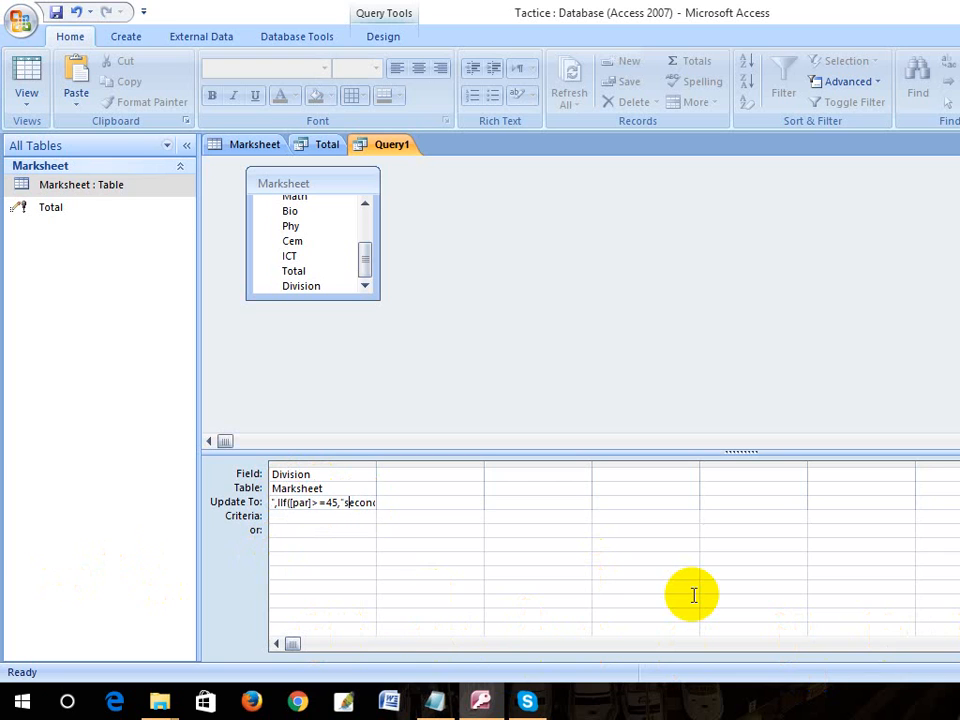
key(Right)
key(Right)
key(Right)
key(Right)
key(Right)
key(Right)
key(Right)
key(Right)
key(Right)
key(Right)
key(Right)
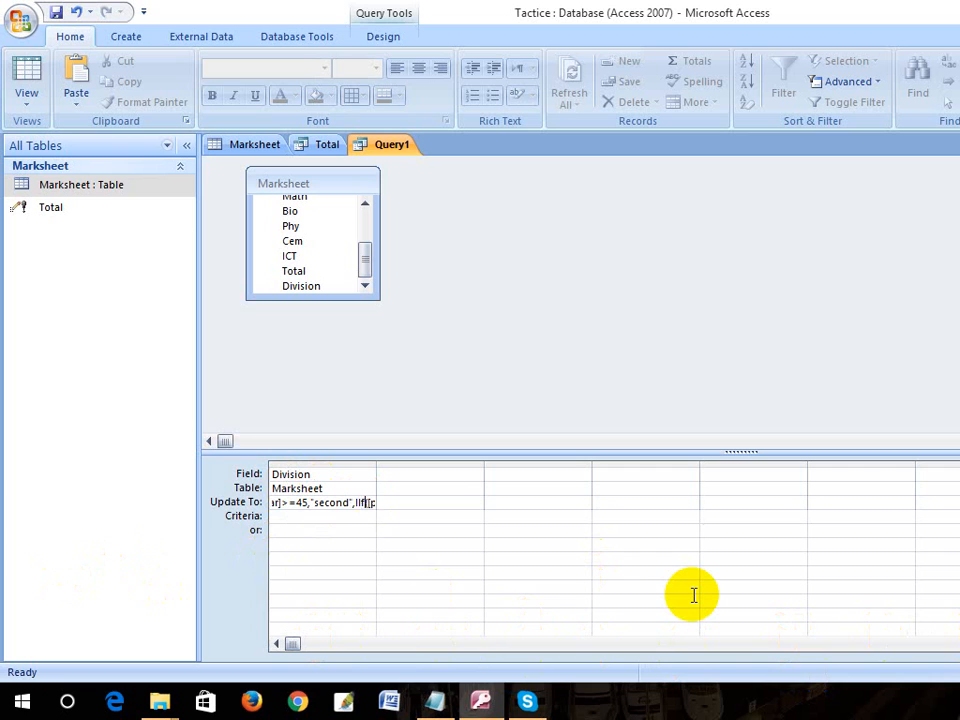
key(Right)
key(Right)
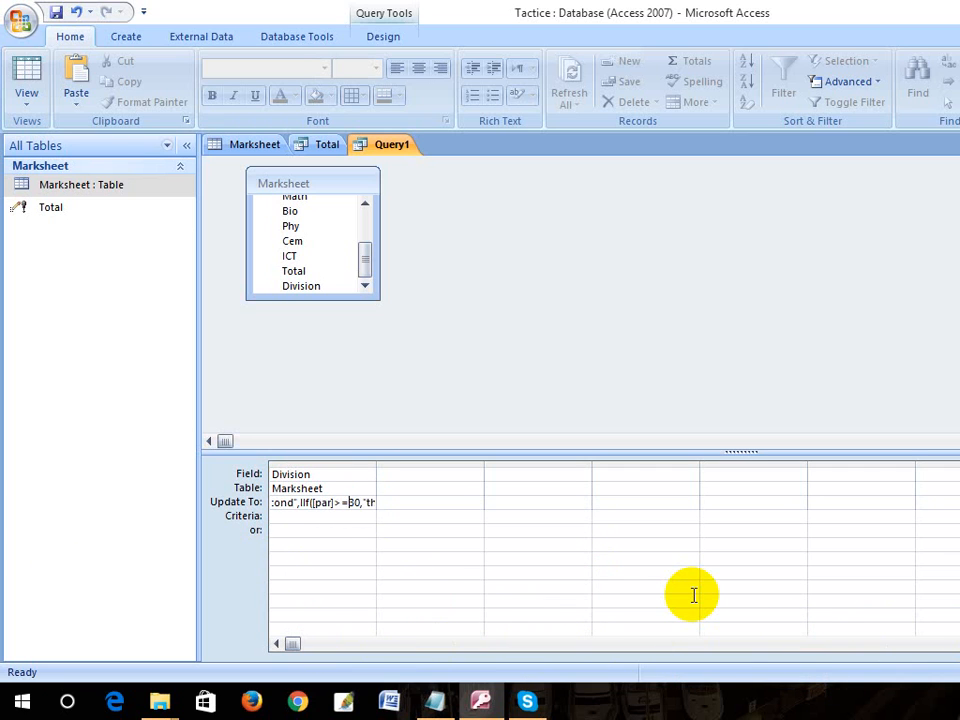
key(Right)
key(Right)
key(Right)
key(Right)
key(Right)
key(Right)
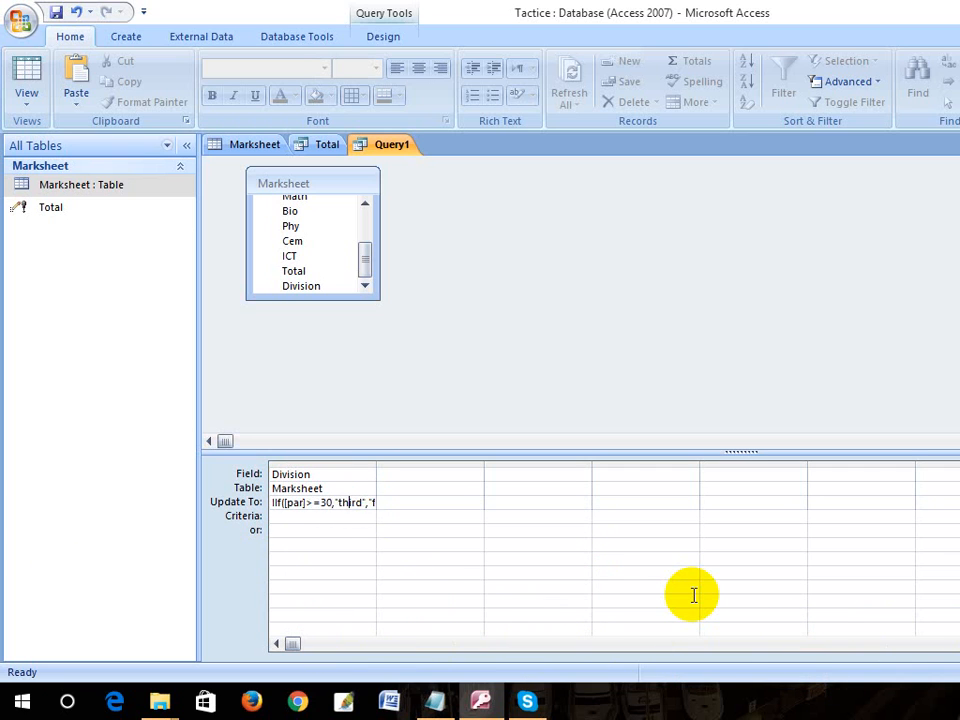
key(Right)
key(Right)
key(Right)
key(Right)
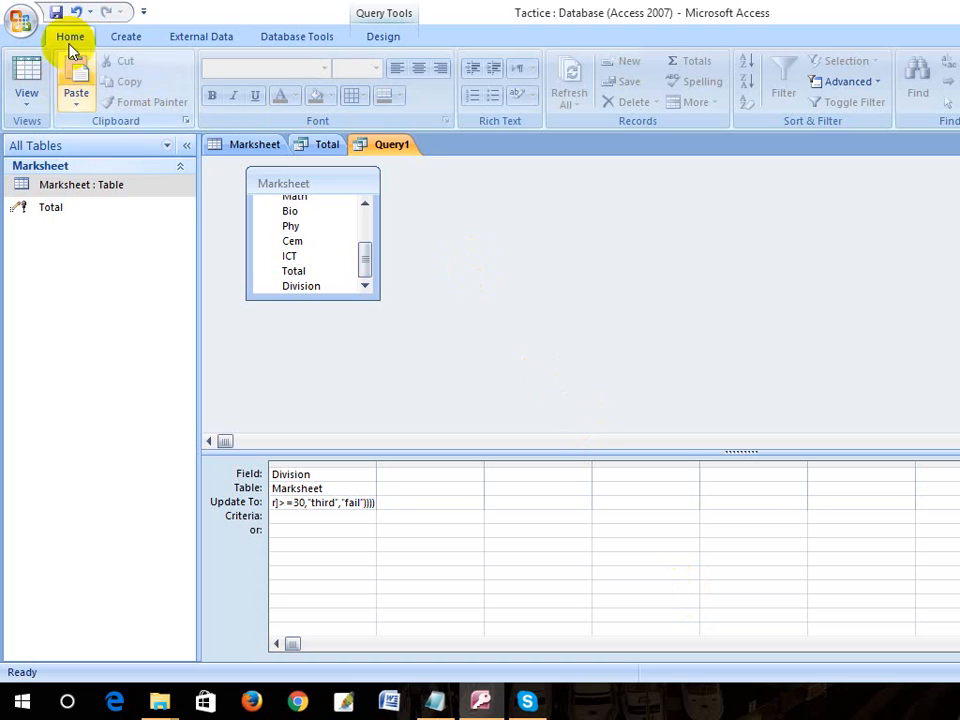
Try to save the update query under the name Division.
click(56, 12)
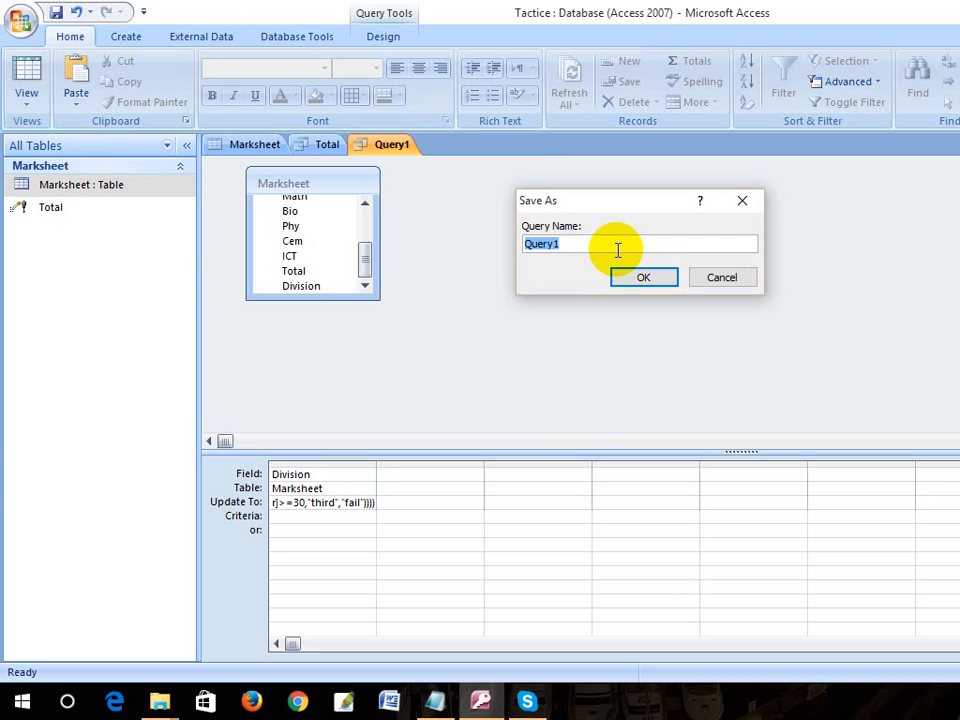
text(P)
key(BackSpace)
text(Division)
click(643, 278)
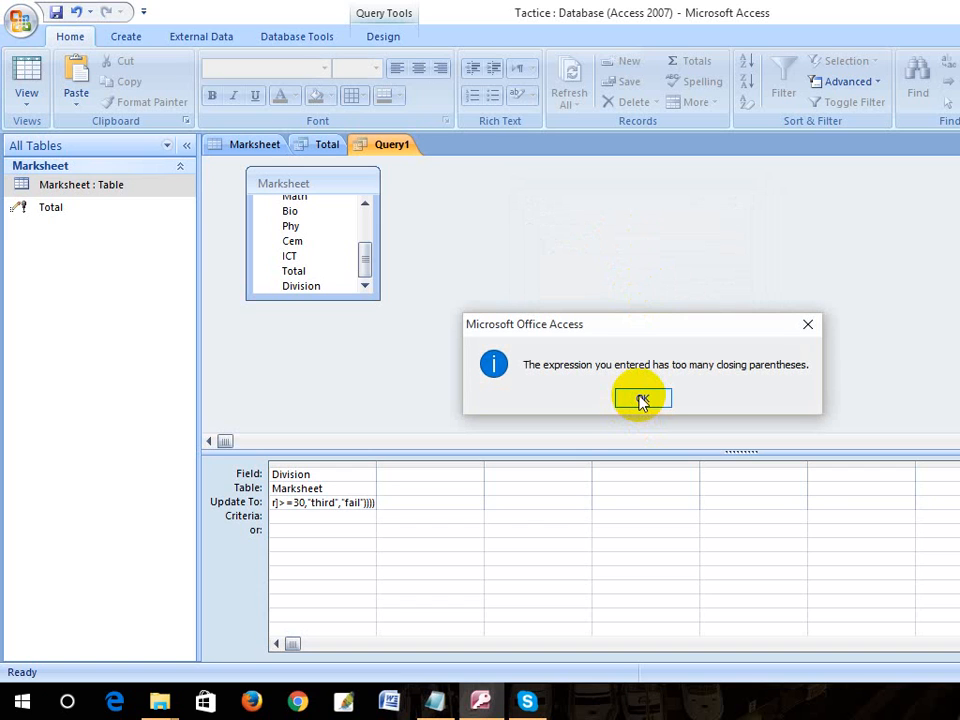
click(641, 399)
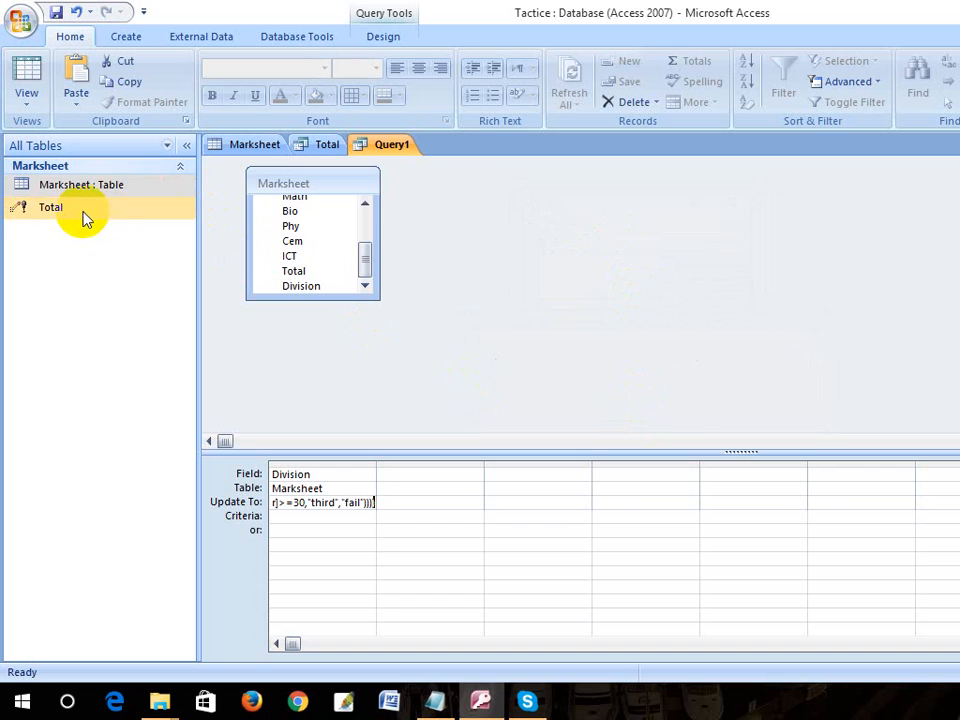
Check the open Marksheet table and Total query, and close the Total query.
click(385, 147)
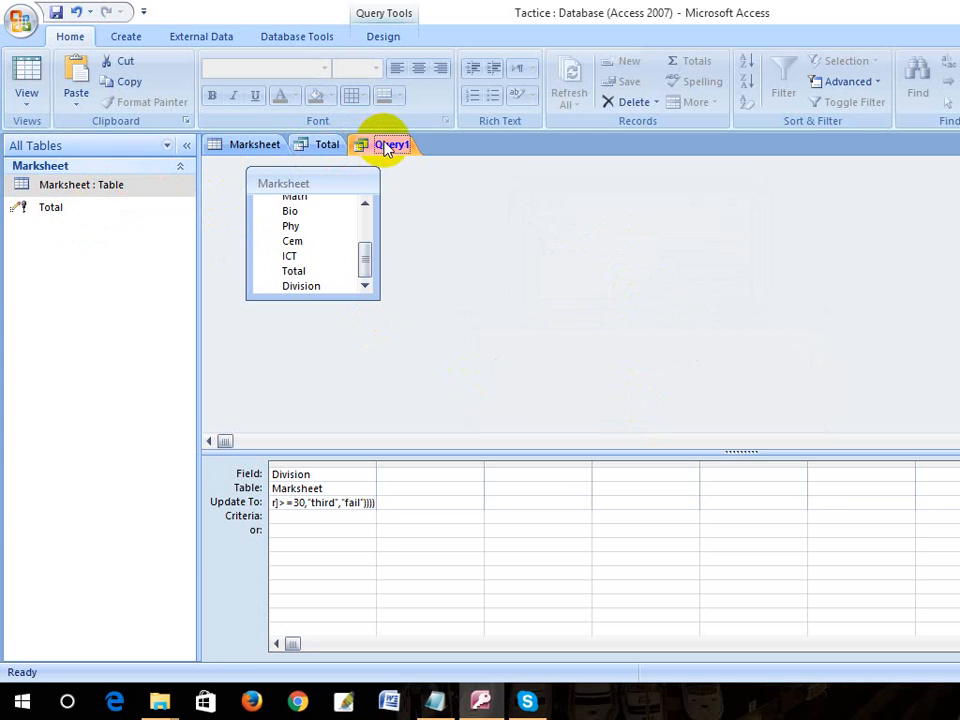
click(316, 150)
click(228, 148)
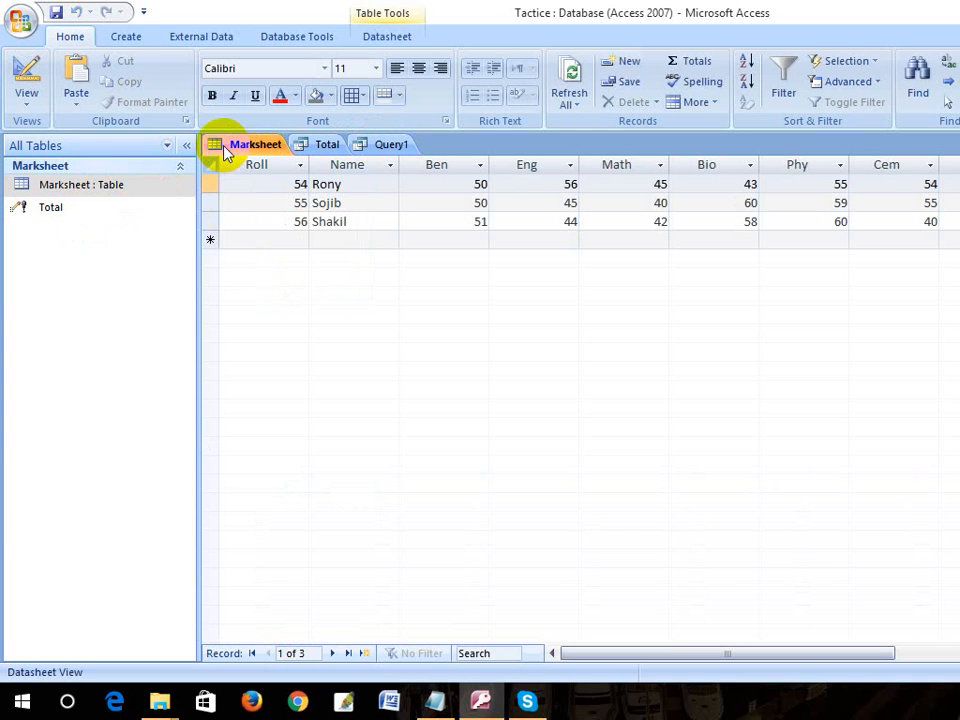
click(328, 148)
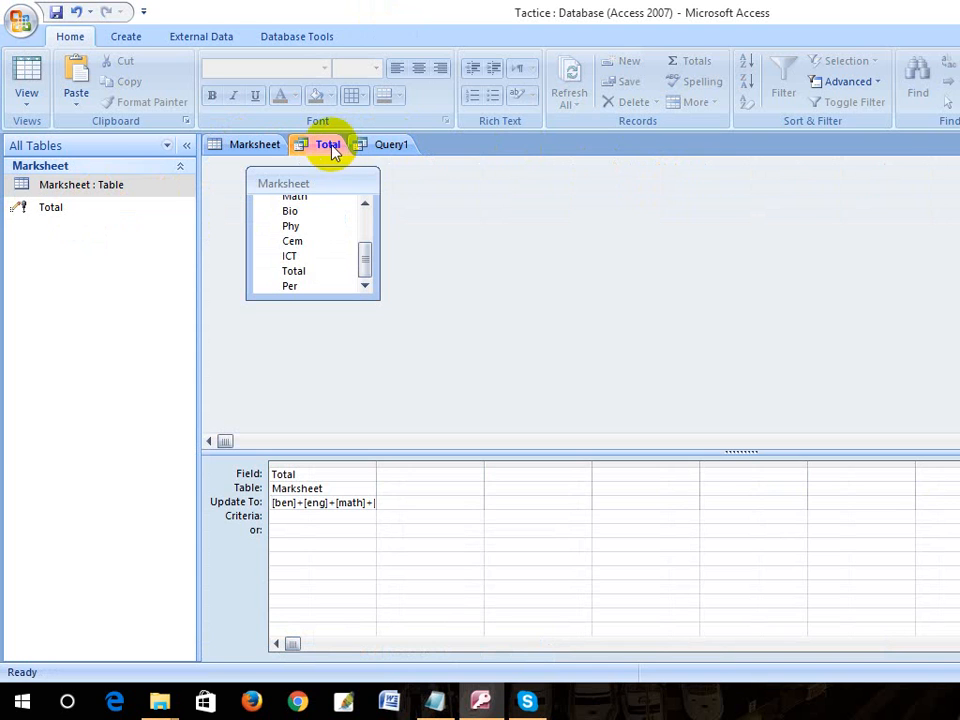
key(ctrl+w)
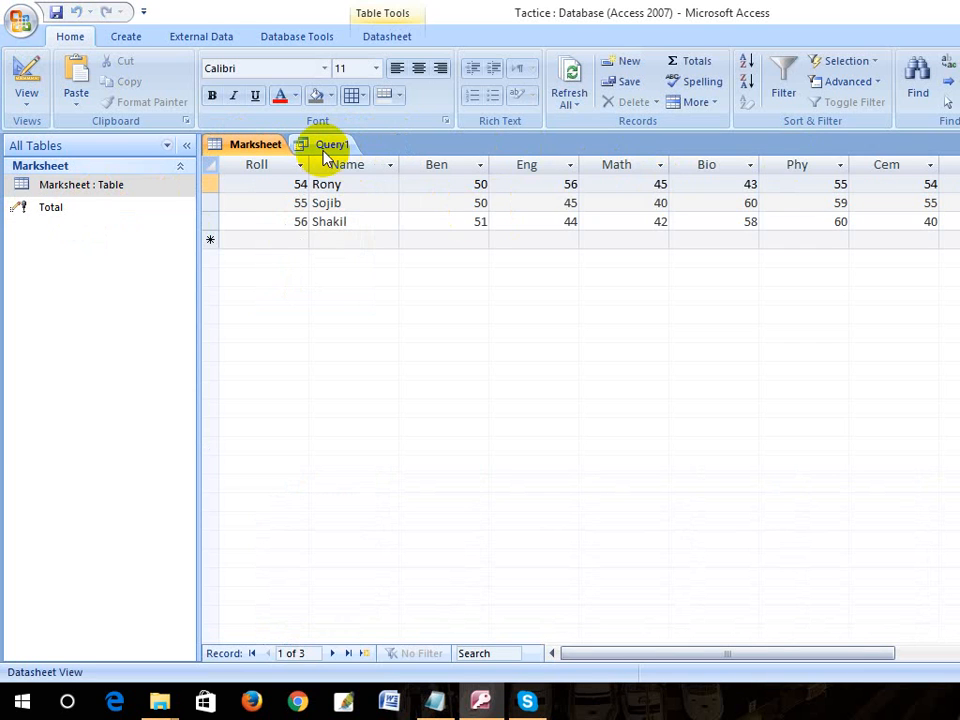
Remove one closing bracket from the end of the Update To expression and save the query as Query1.
click(323, 149)
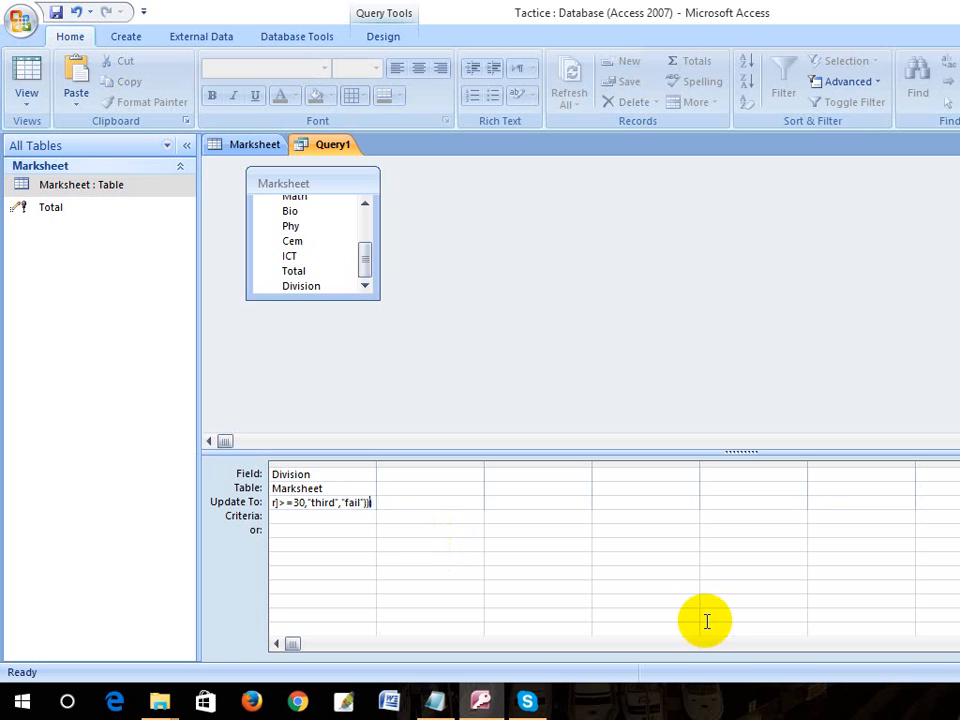
click(57, 12)
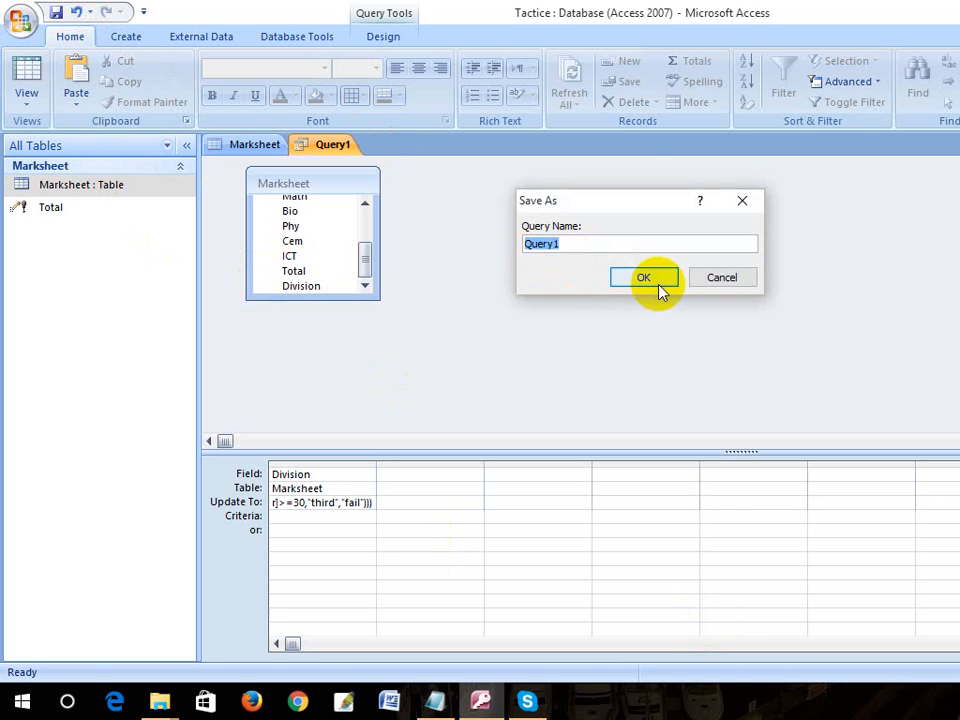
click(645, 279)
Select the saved Query1 in the object list and return to the Marksheet table's datasheet.
click(44, 232)
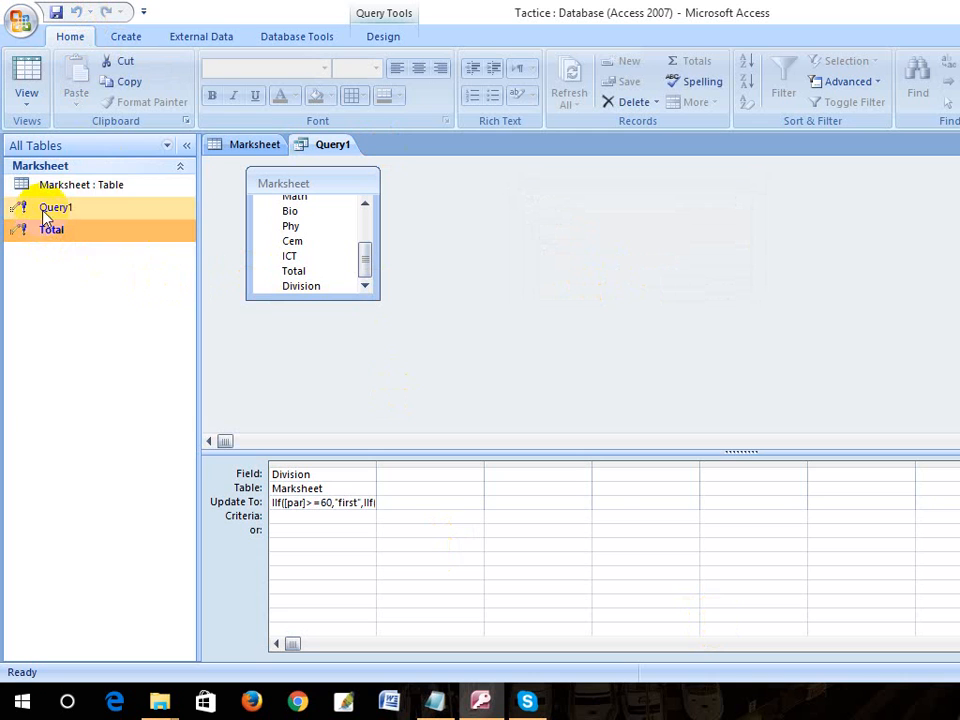
click(44, 210)
click(240, 146)
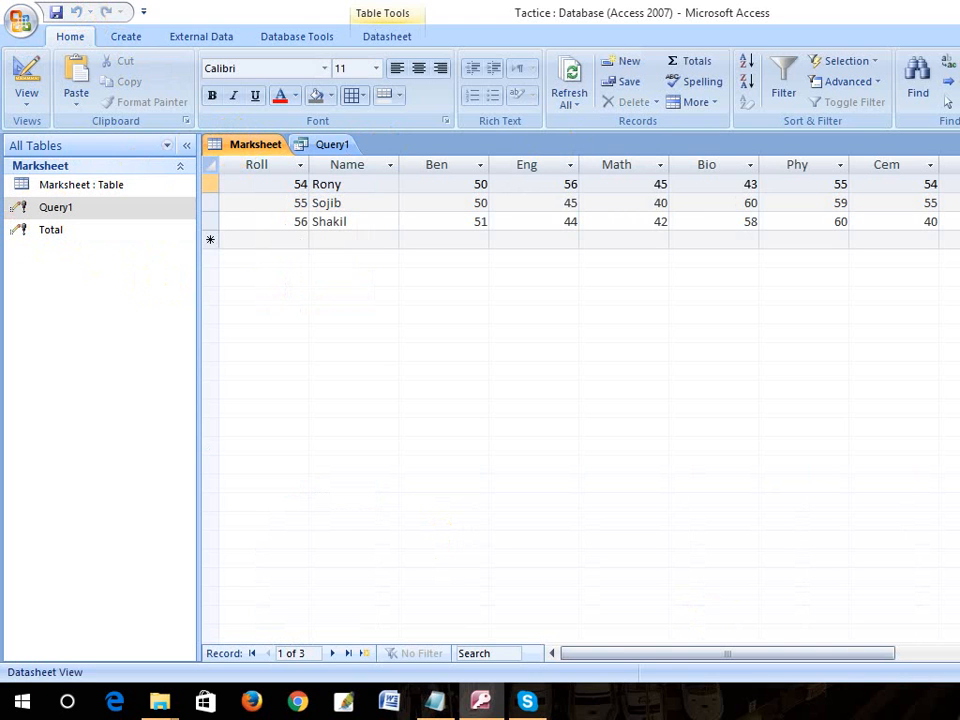